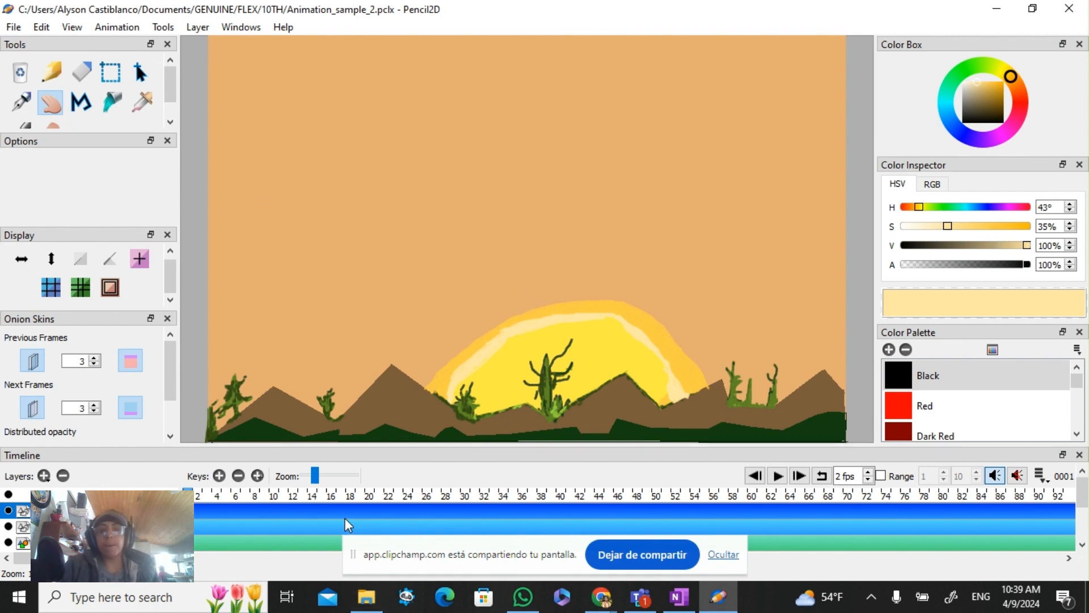
Step: Examine the desert background drawing, including the sun, mountains, cacti and dark green ground
scroll(437, 379, "up", 1)
scroll(513, 387, "down", 4)
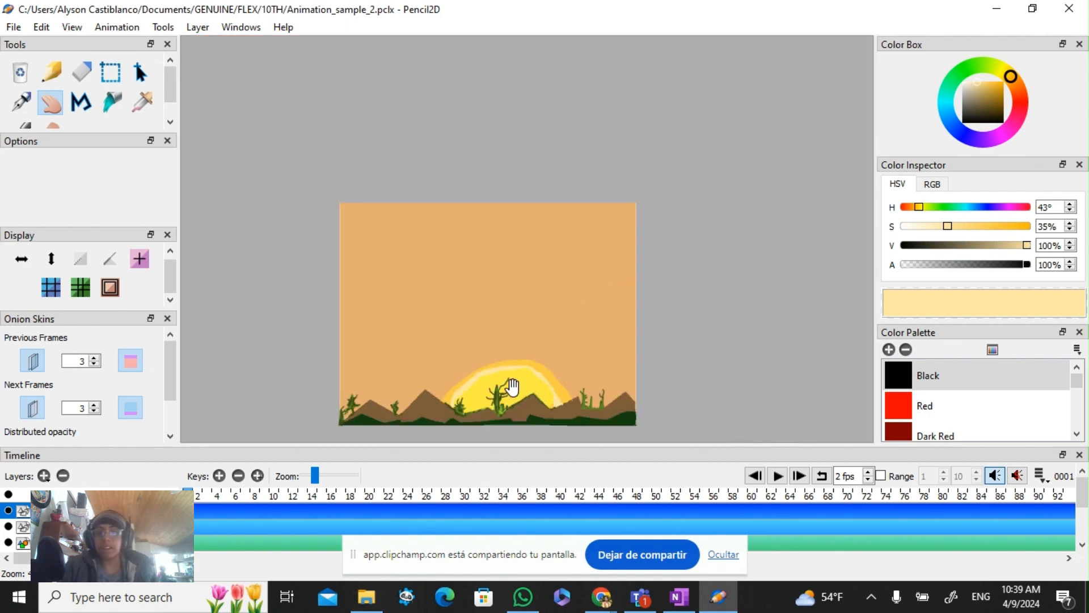
scroll(602, 407, "up", 5)
mouse_move(377, 352)
left_mouse_down()
mouse_move(461, 324)
mouse_move(498, 337)
left_mouse_up()
scroll(428, 345, "down", 5)
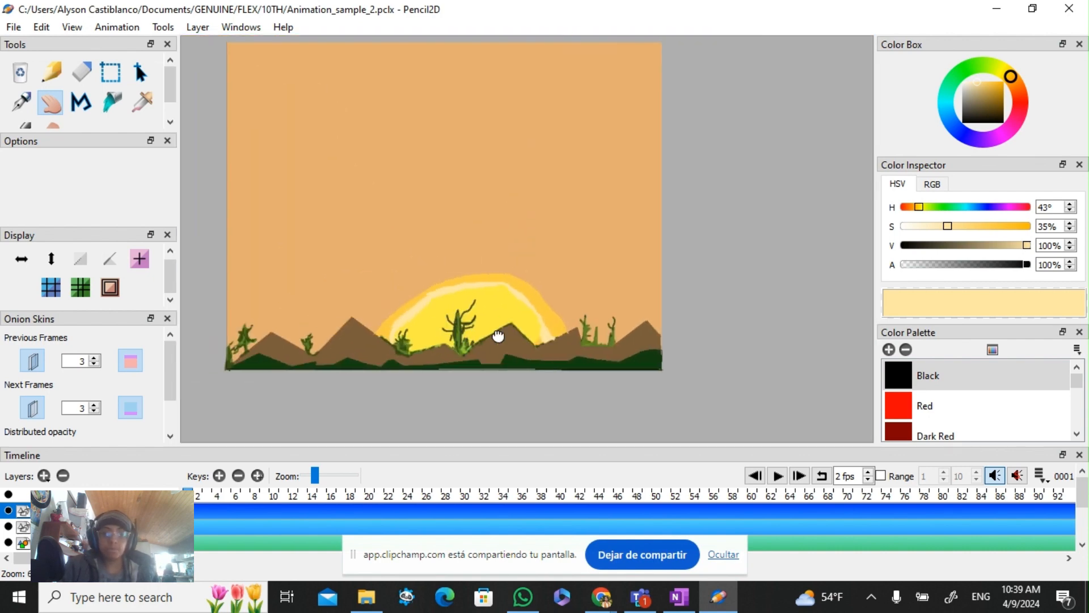
scroll(498, 336, "up", 6)
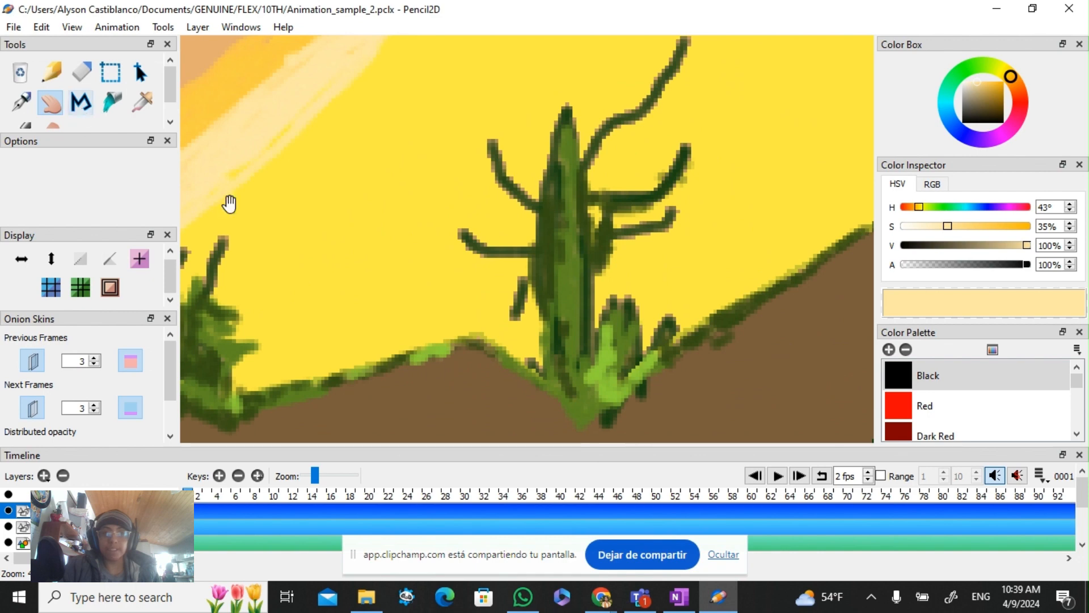
scroll(413, 358, "down", 6)
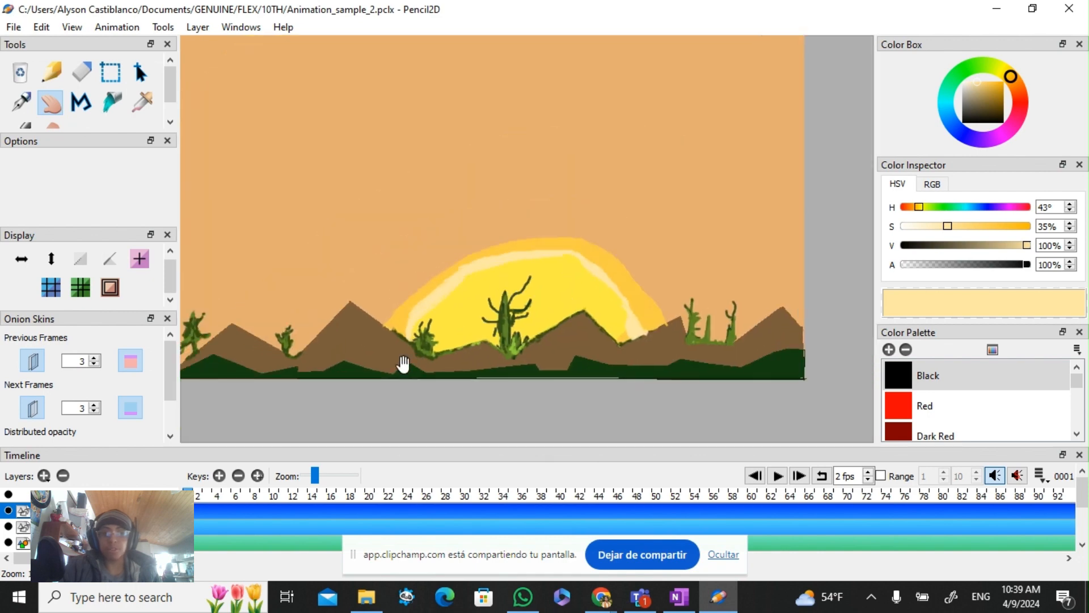
scroll(396, 321, "down", 4)
scroll(487, 357, "up", 6)
scroll(562, 325, "down", 3)
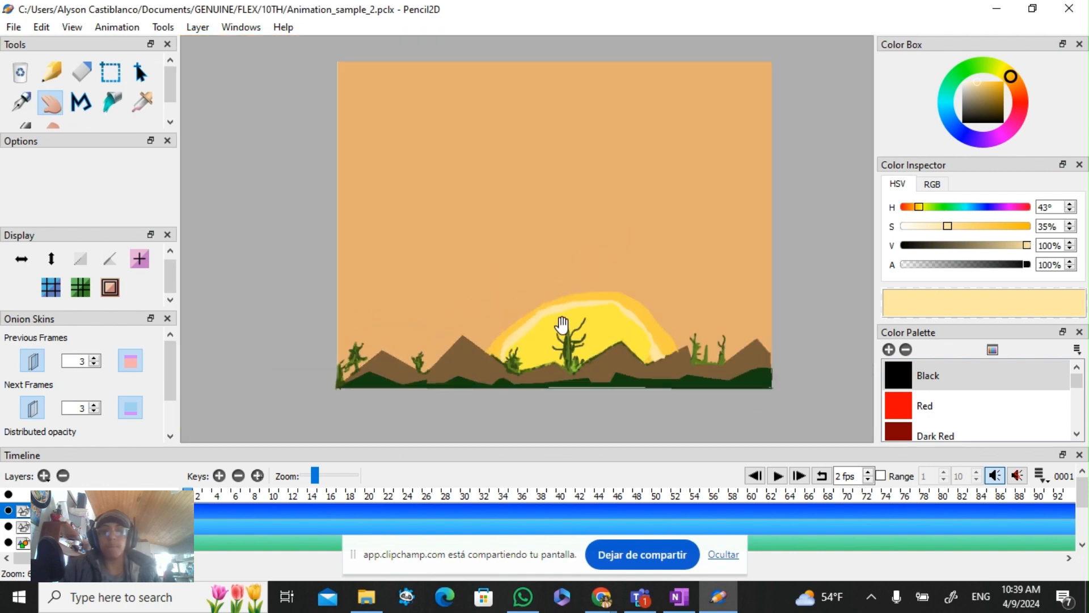
scroll(563, 324, "up", 1)
left_click_drag(615, 284, 615, 316)
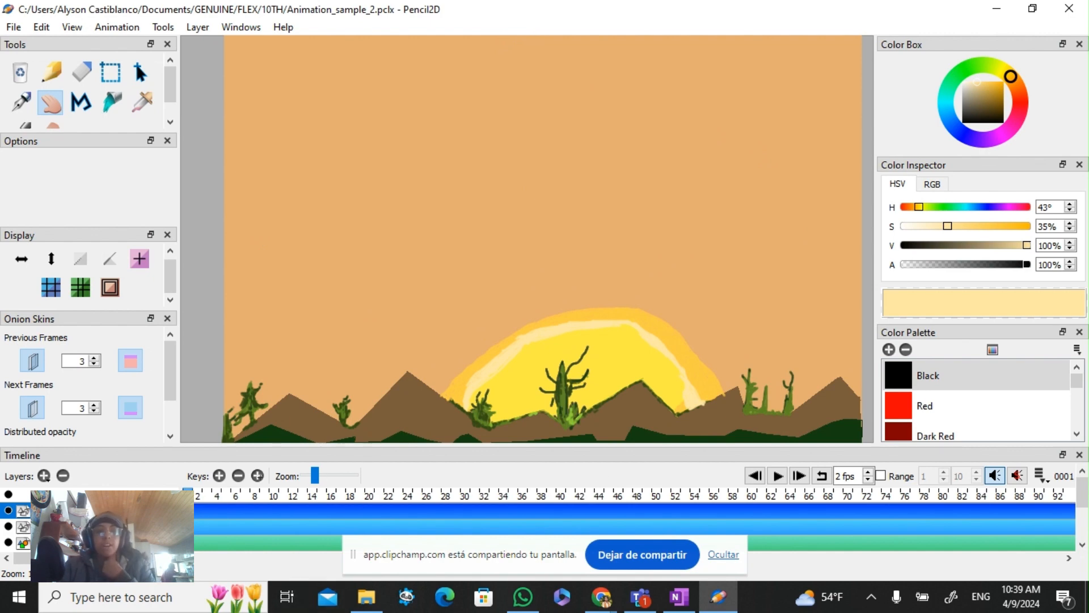
left_click_drag(103, 511, 102, 533)
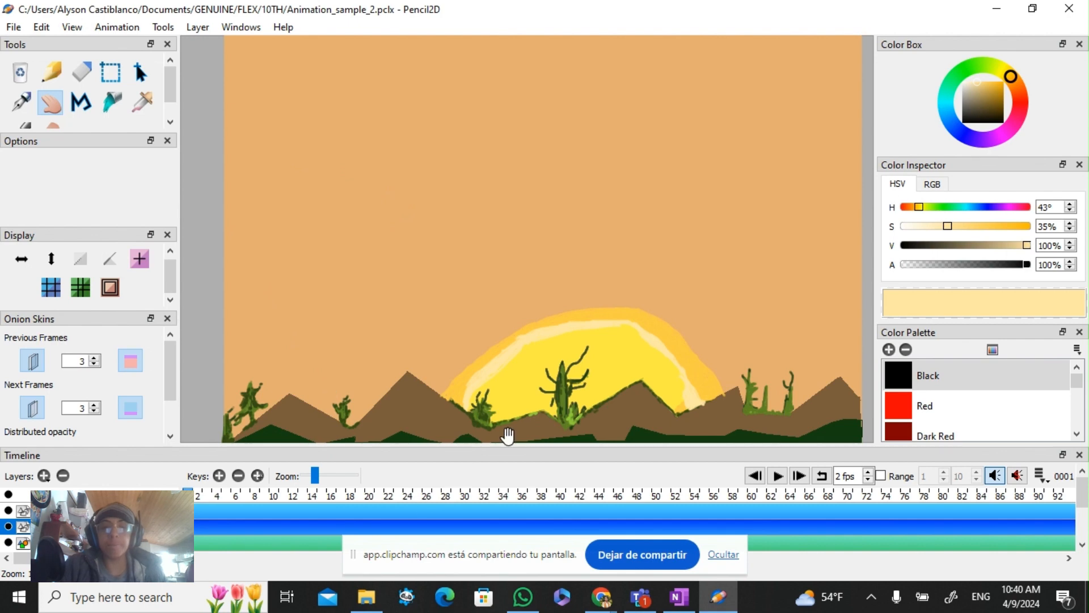
scroll(292, 408, "up", 2)
scroll(293, 407, "down", 2)
left_click_drag(615, 329, 612, 321)
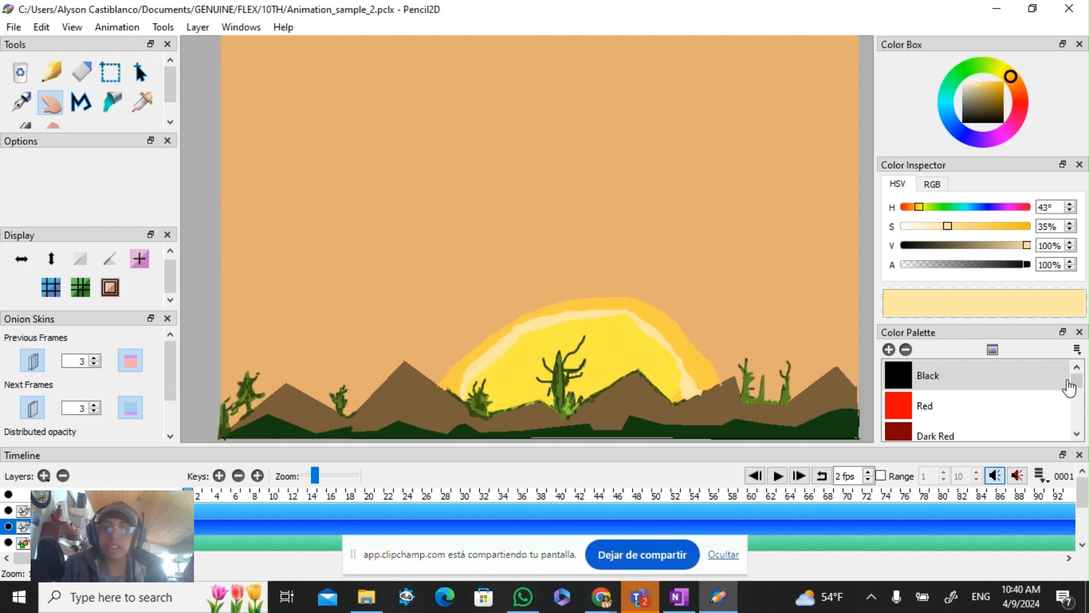
key("alt+Tab")
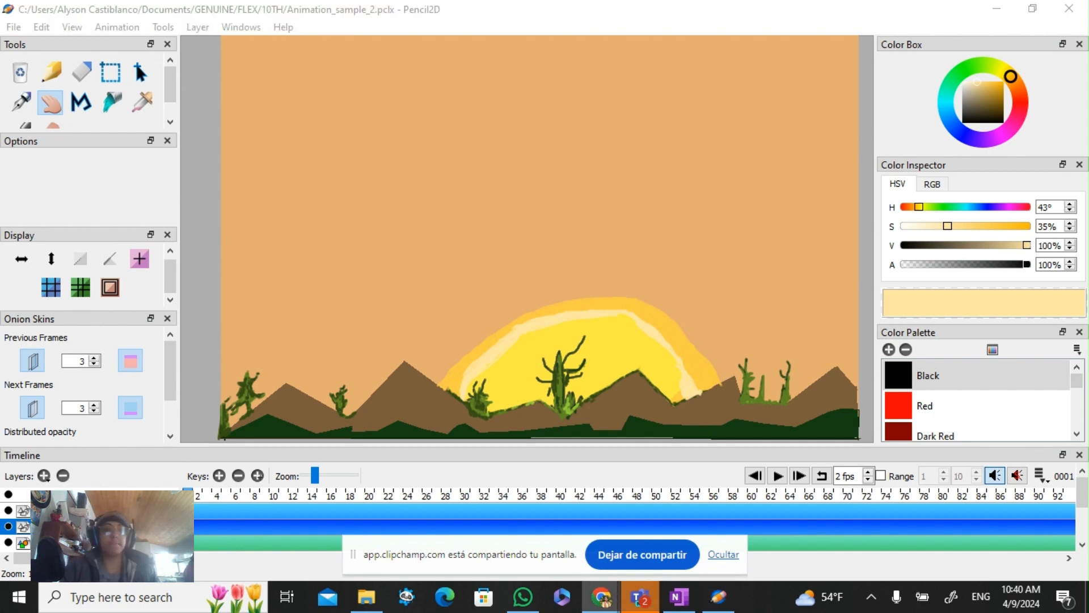
left_click(91, 510)
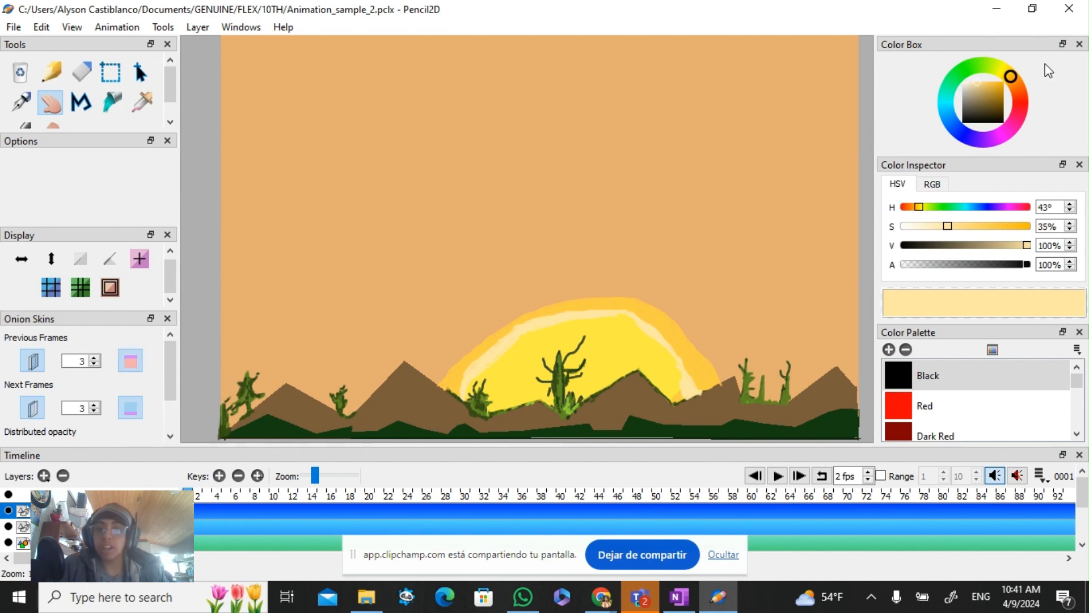
left_click(1020, 93)
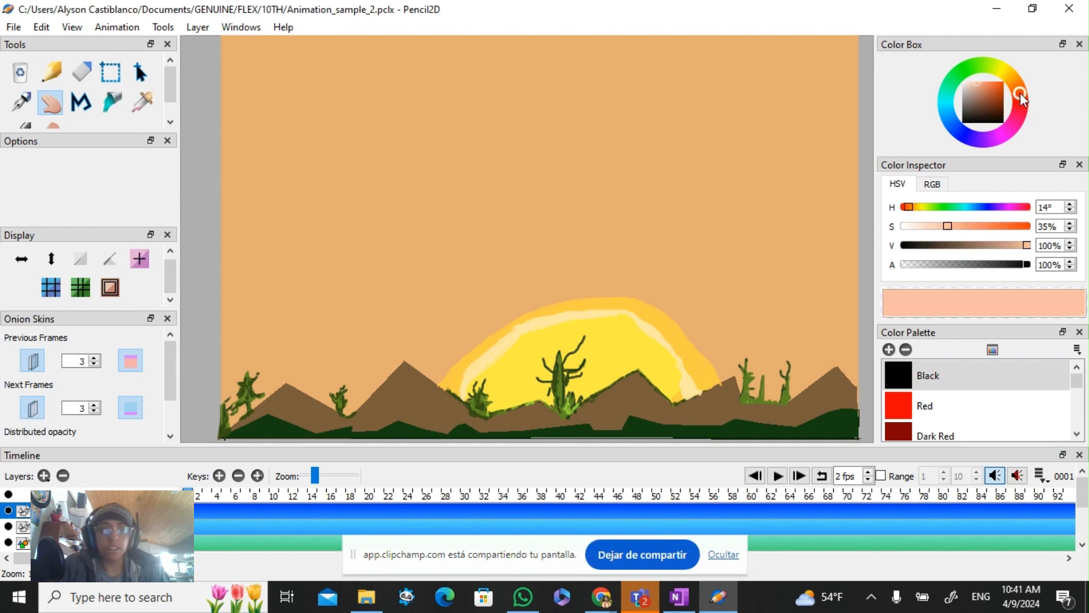
left_click_drag(1020, 95, 1016, 86)
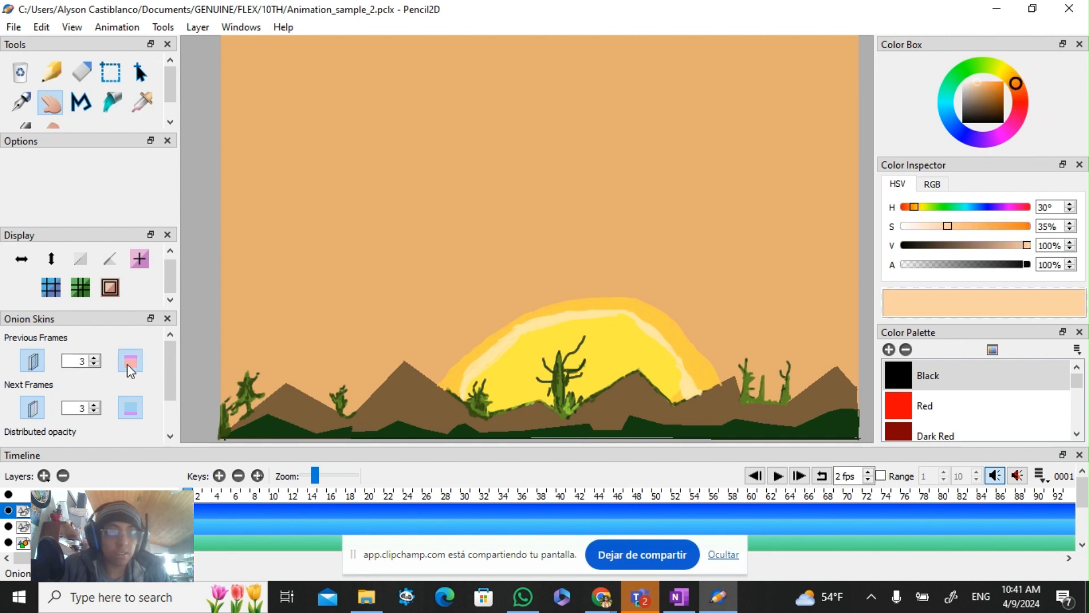
left_click(128, 401)
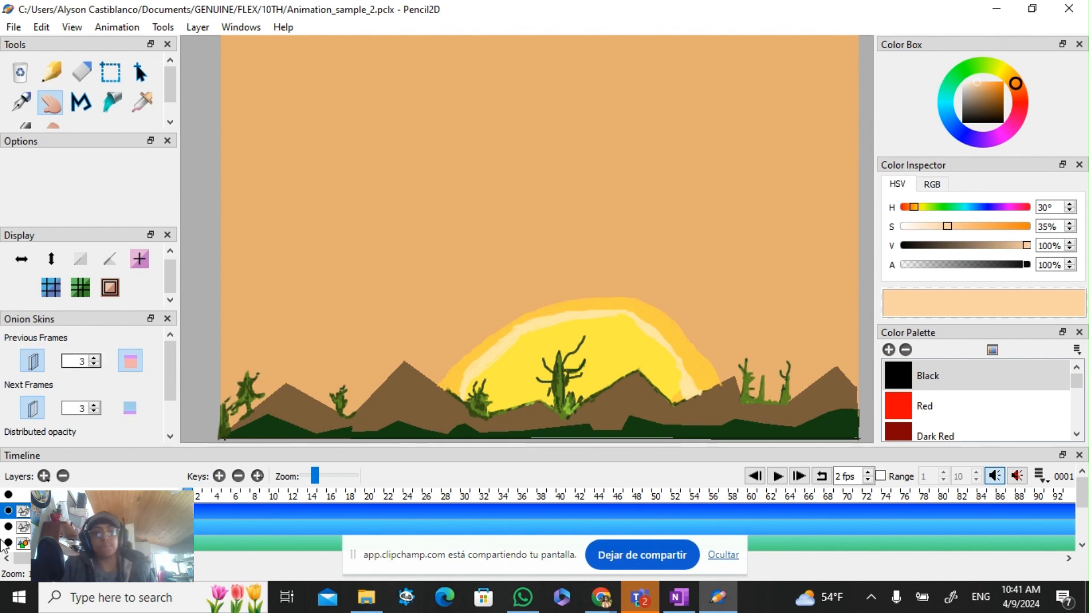
left_click(137, 413)
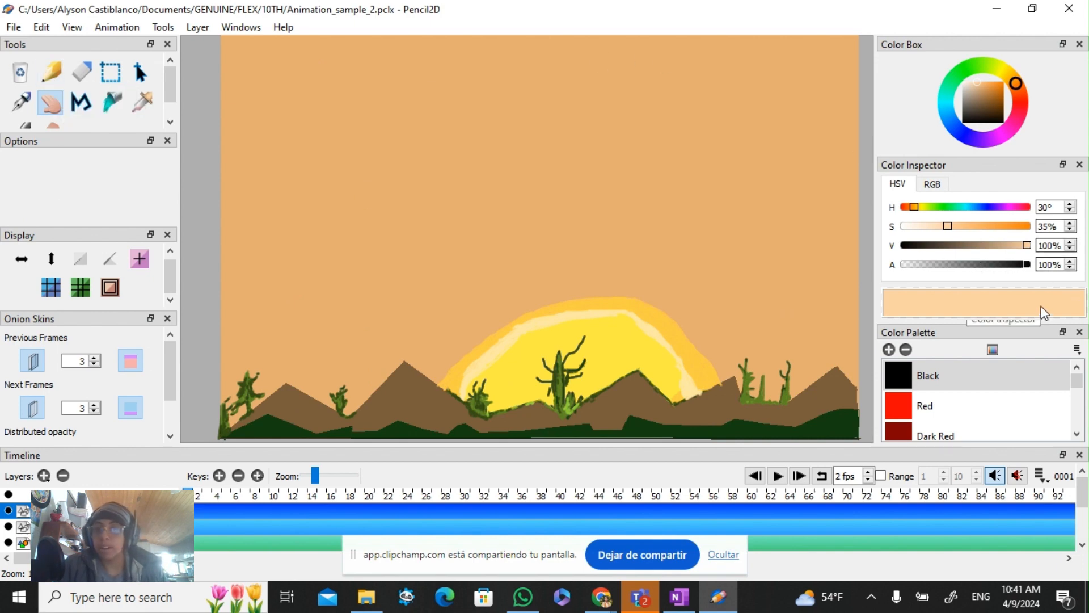
Step: Draw a small oval head outline in Black with the Pencil tool, above the small cactus between the two leftmost mountains
left_click(942, 373)
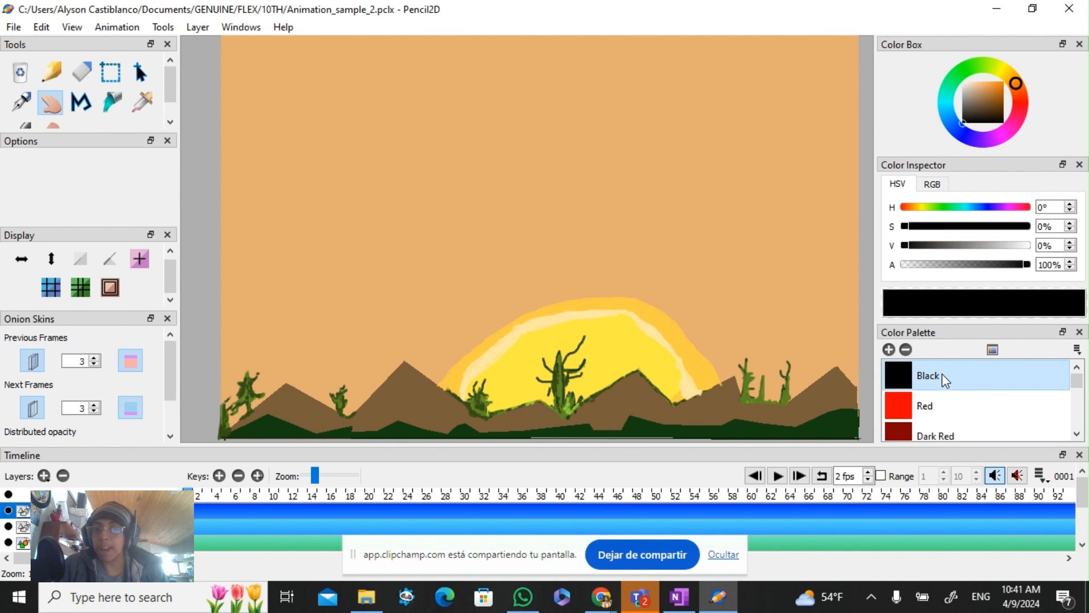
left_click(53, 77)
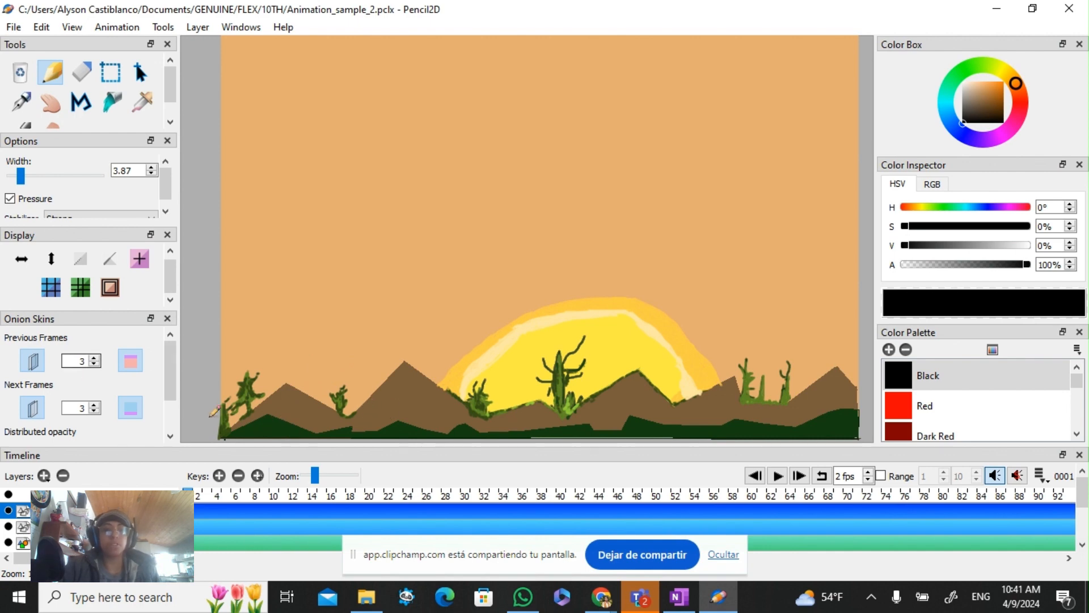
scroll(282, 417, "up", 3)
scroll(283, 414, "down", 4)
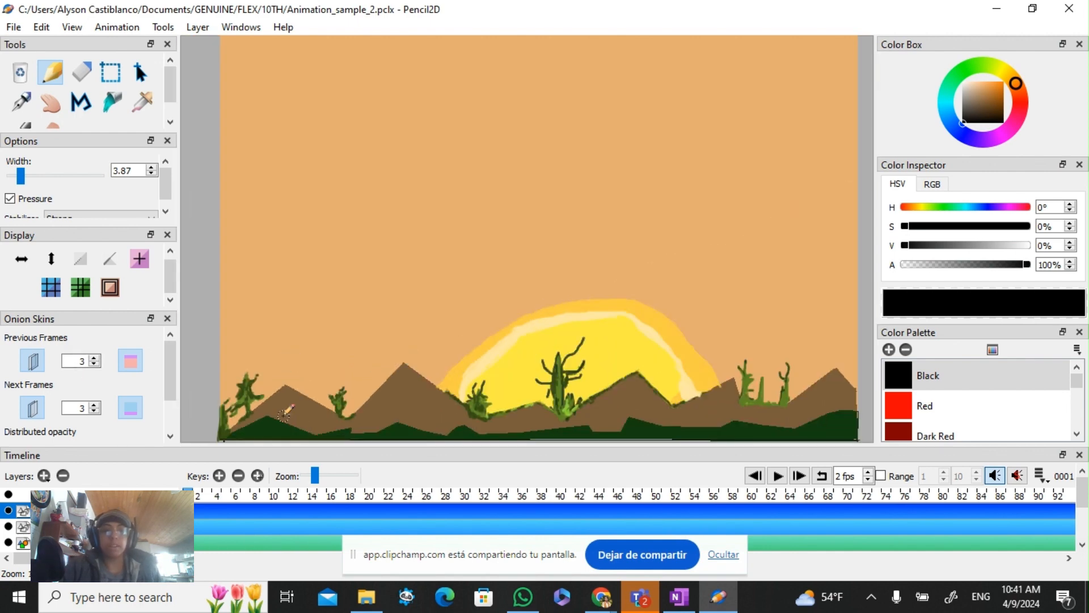
scroll(283, 411, "up", 3)
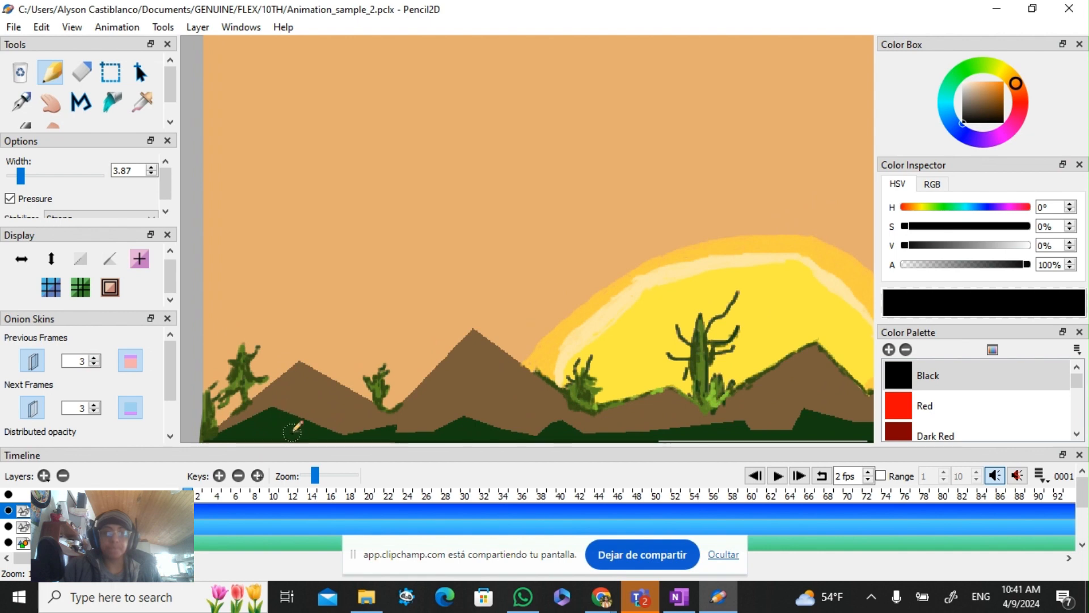
scroll(283, 408, "up", 2)
scroll(308, 404, "down", 2)
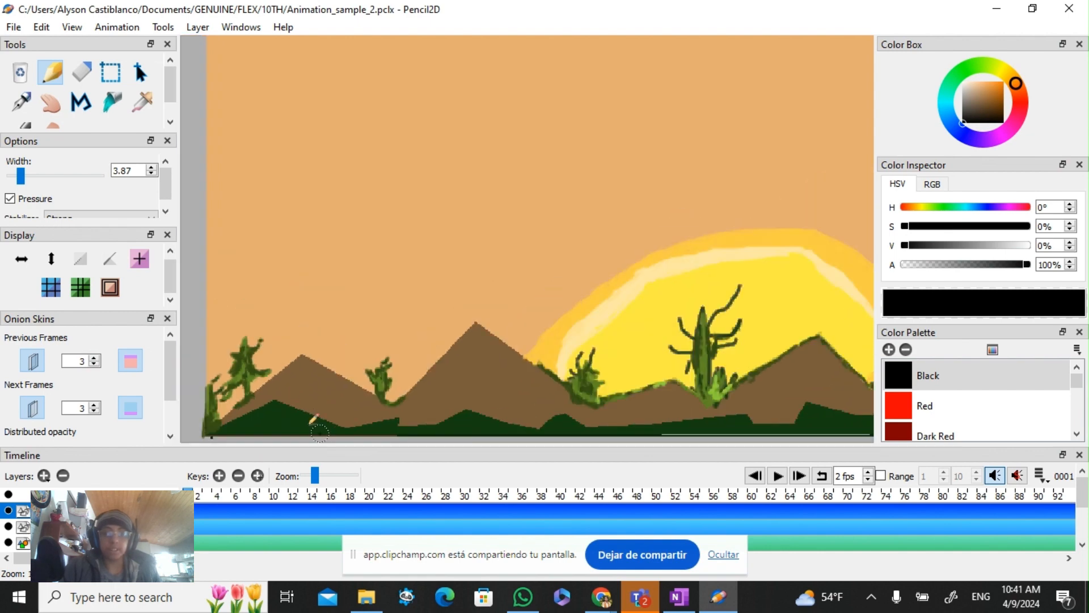
scroll(406, 316, "up", 3)
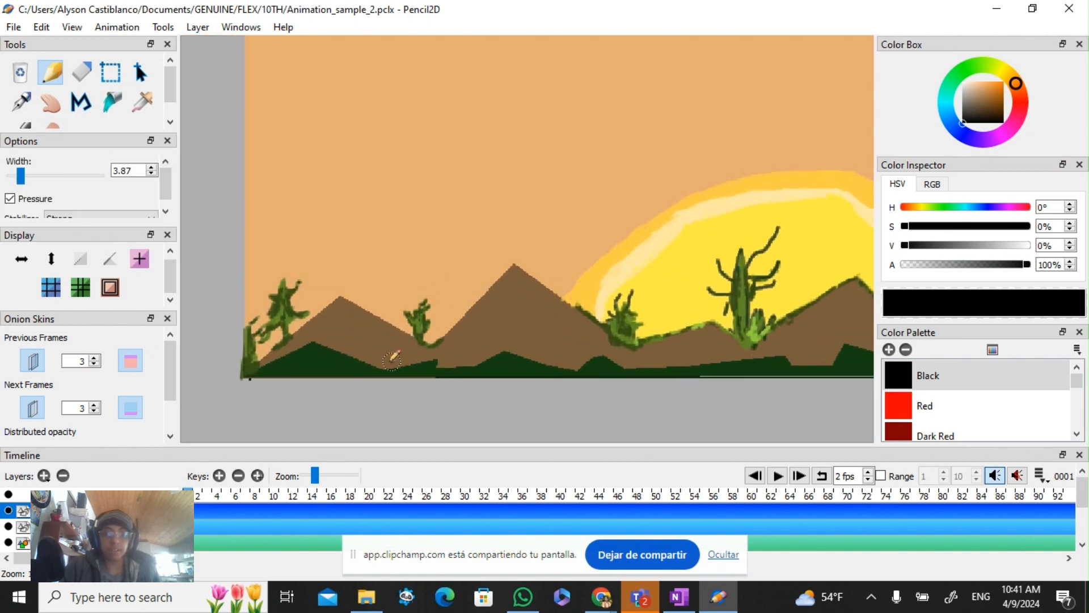
scroll(379, 367, "up", 1)
scroll(383, 361, "down", 2)
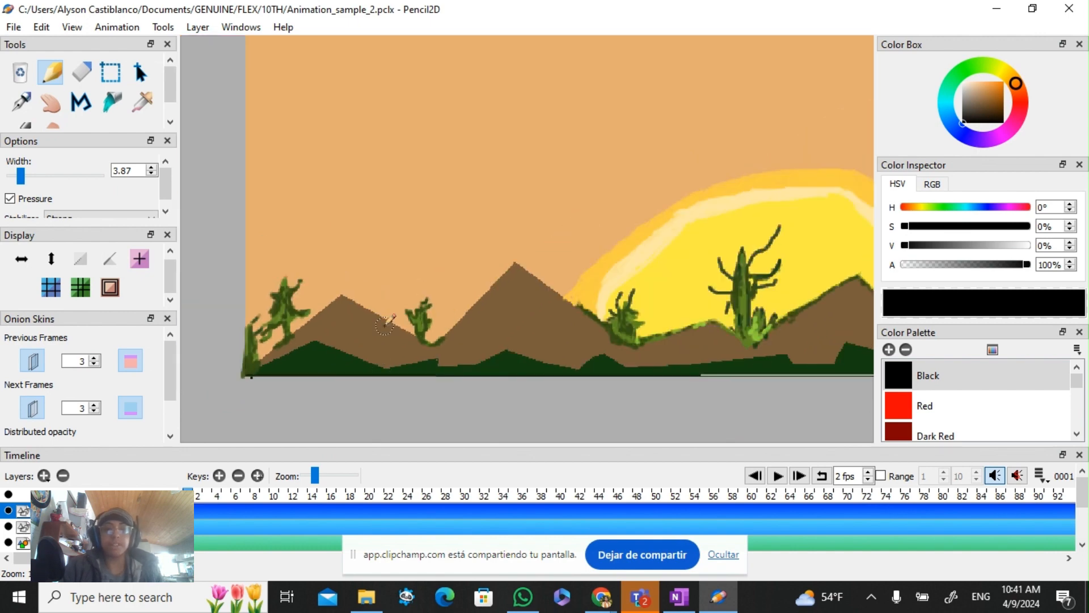
scroll(381, 359, "up", 1)
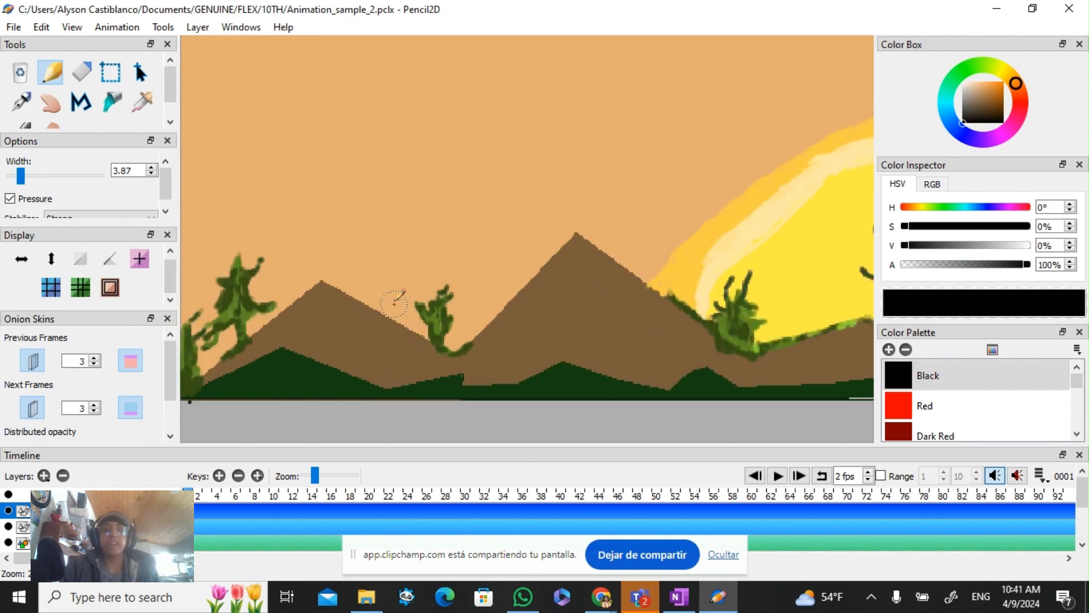
scroll(377, 360, "up", 2)
scroll(382, 357, "up", 1)
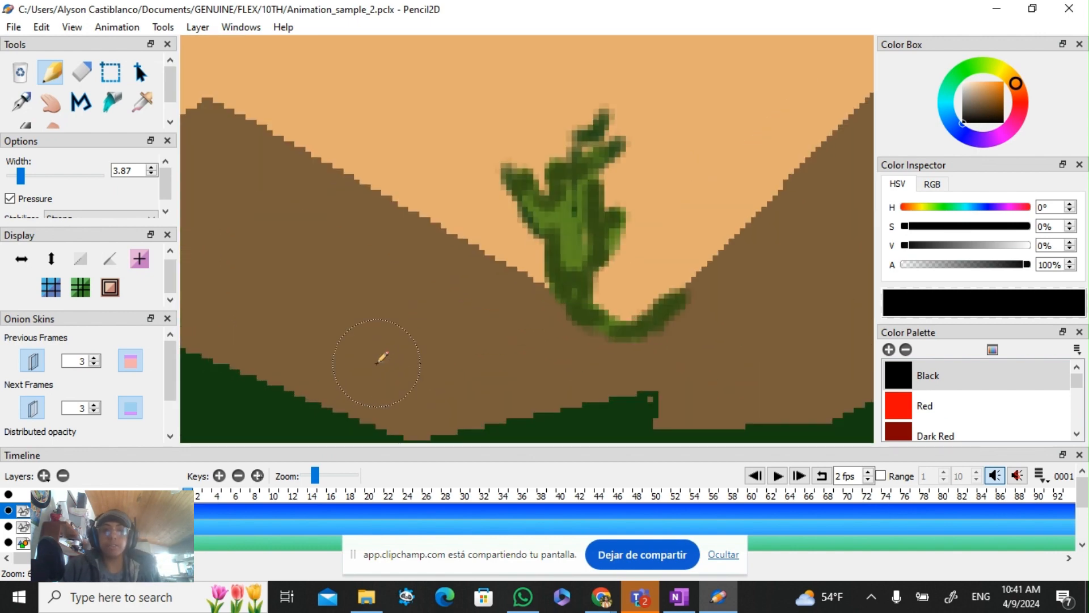
scroll(379, 361, "down", 1)
scroll(378, 363, "down", 2)
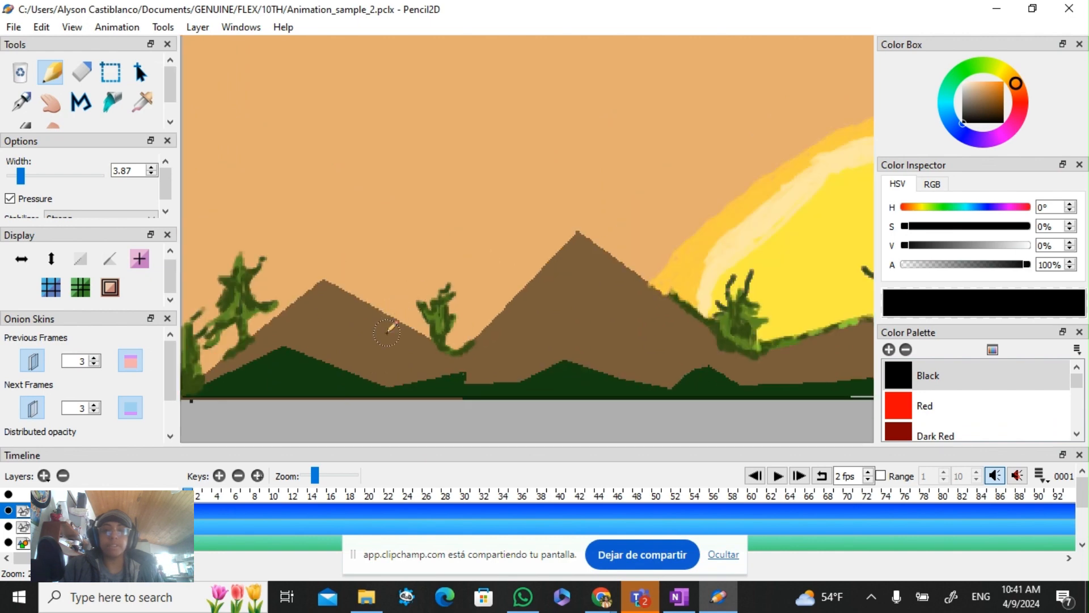
scroll(392, 318, "down", 2)
scroll(411, 284, "up", 2)
scroll(381, 352, "down", 1)
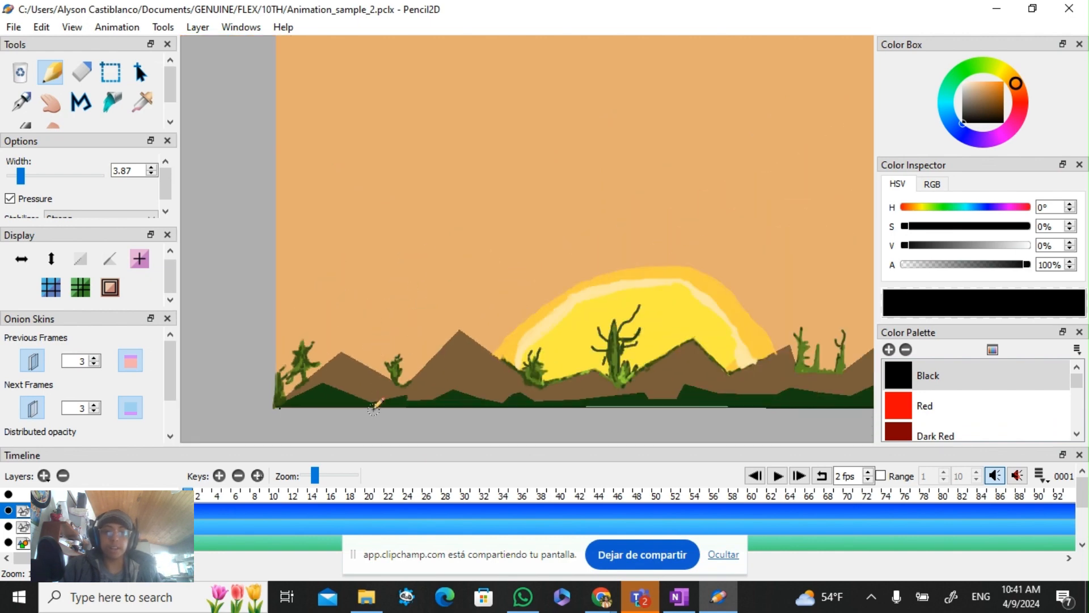
scroll(374, 407, "up", 2)
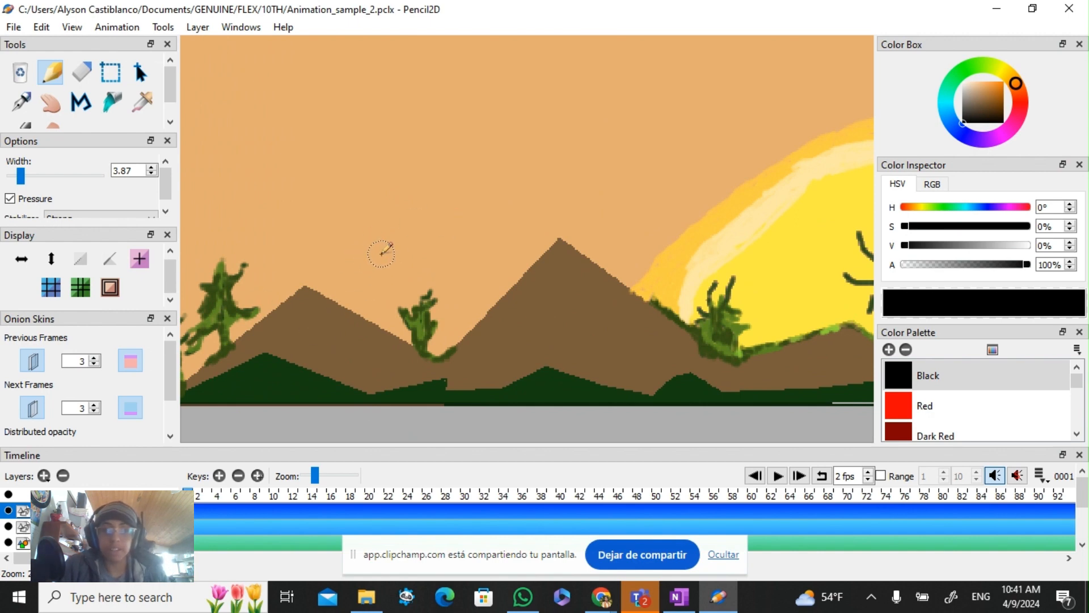
mouse_move(384, 245)
left_mouse_down()
mouse_move(376, 278)
mouse_move(392, 288)
mouse_move(396, 243)
mouse_move(379, 245)
left_mouse_up()
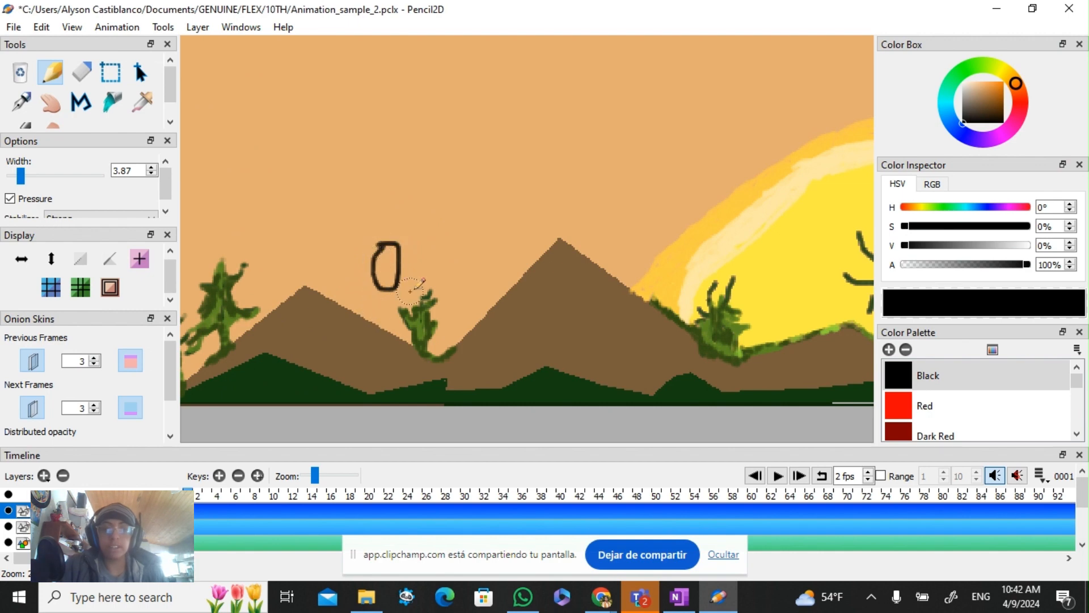
Step: Draw the stick figure's torso, two bent arms and two striding legs with feet below the head, down to the dark green ground
mouse_move(386, 290)
left_mouse_down()
mouse_move(388, 355)
mouse_move(422, 319)
mouse_move(425, 310)
mouse_move(377, 336)
mouse_move(363, 355)
mouse_move(419, 359)
mouse_move(441, 389)
left_mouse_up()
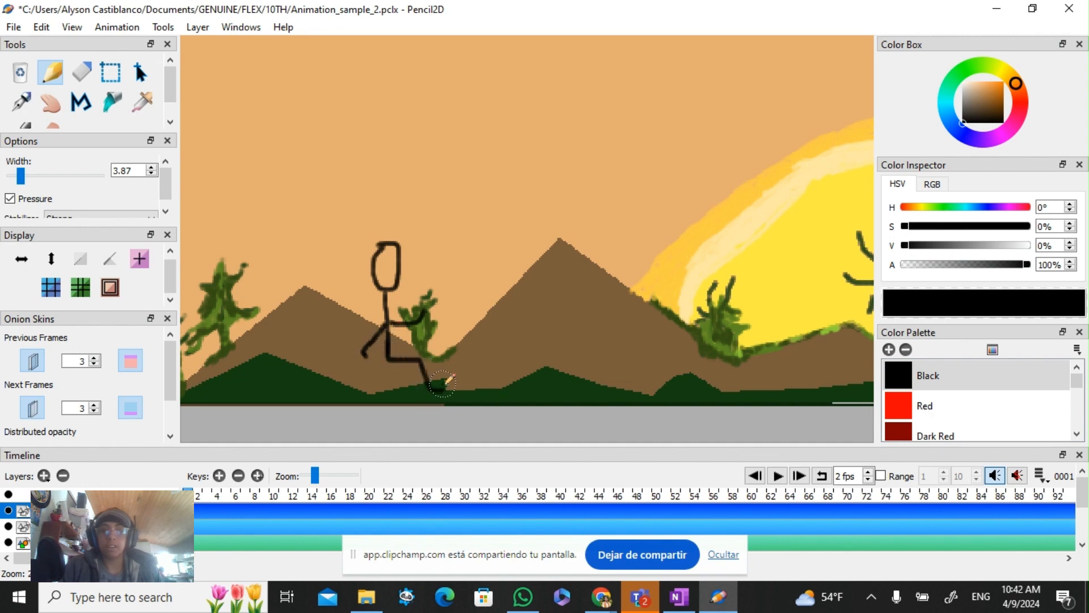
mouse_move(387, 357)
left_mouse_down()
mouse_move(356, 392)
mouse_move(341, 383)
mouse_move(346, 372)
left_mouse_up()
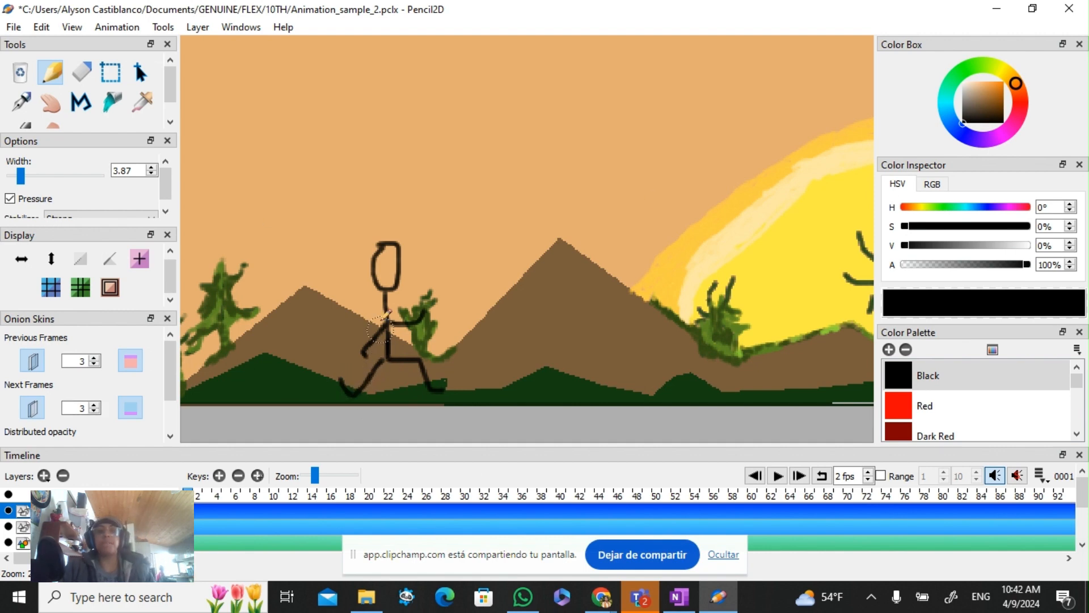
scroll(398, 381, "up", 3)
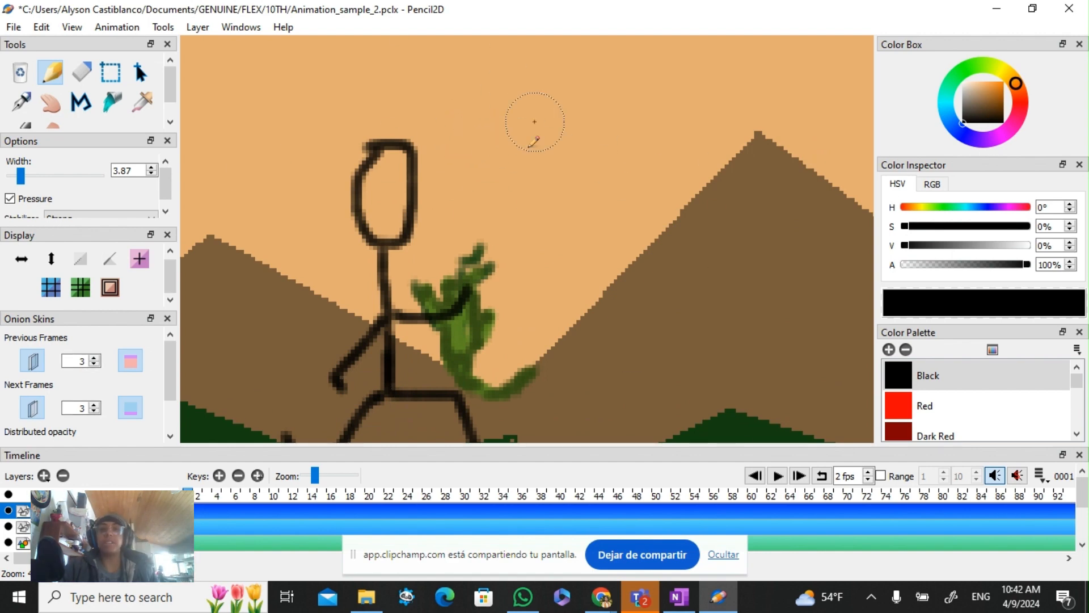
scroll(421, 355, "down", 4)
scroll(452, 348, "down", 3)
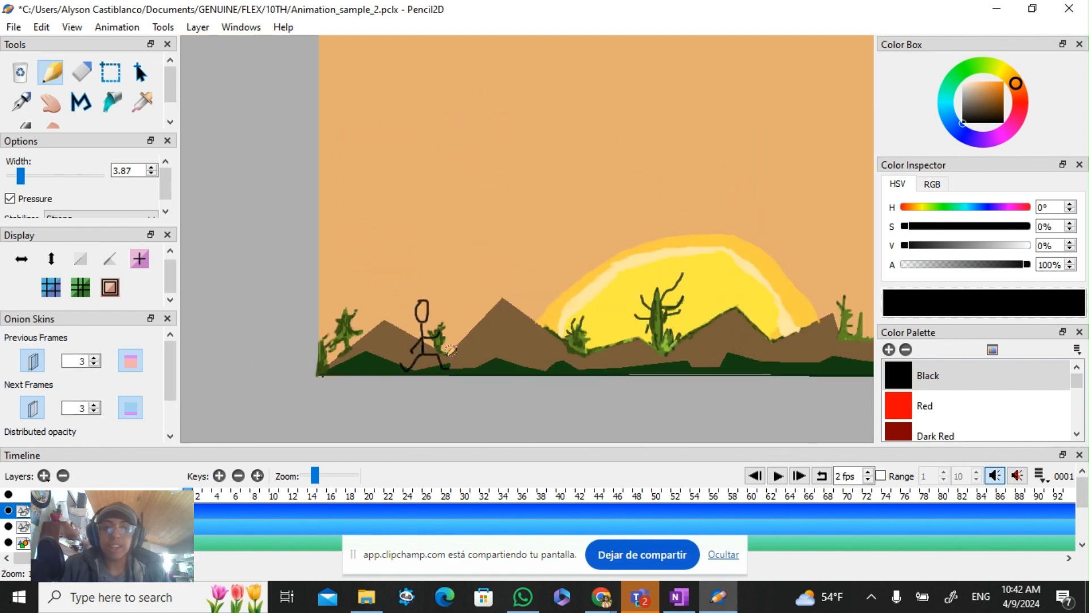
Step: Fill the first stick figure's head with Orange Yellow using the Bucket tool
scroll(458, 361, "up", 4)
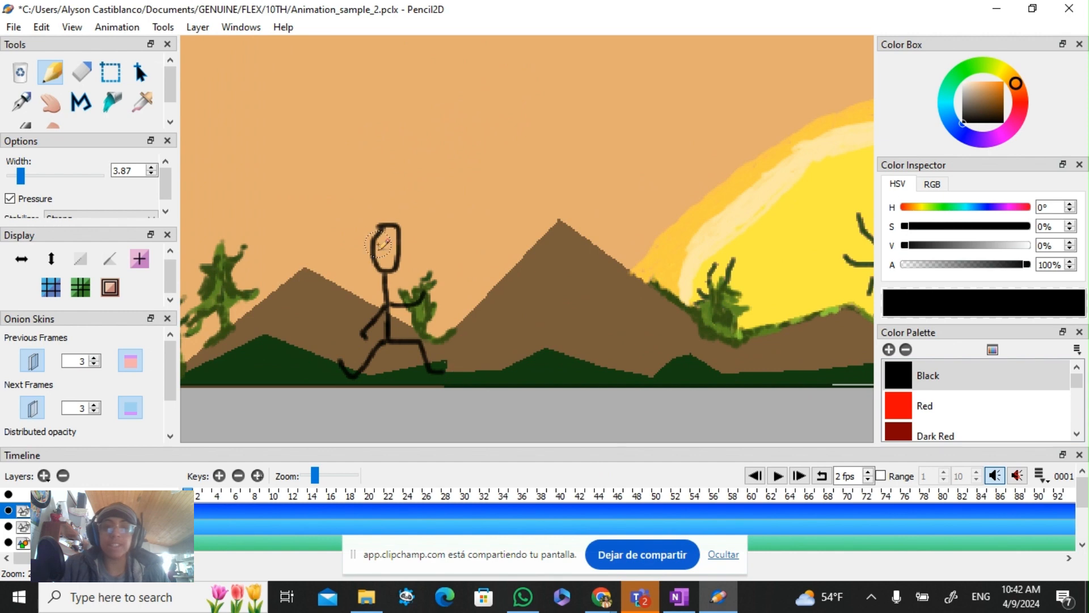
scroll(384, 244, "up", 3)
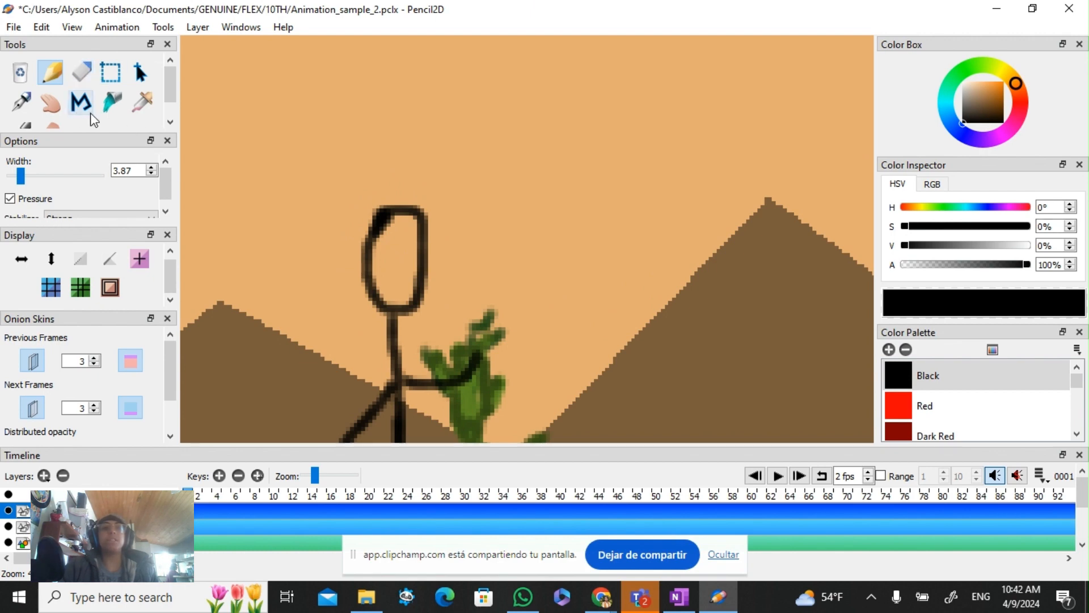
left_click(116, 106)
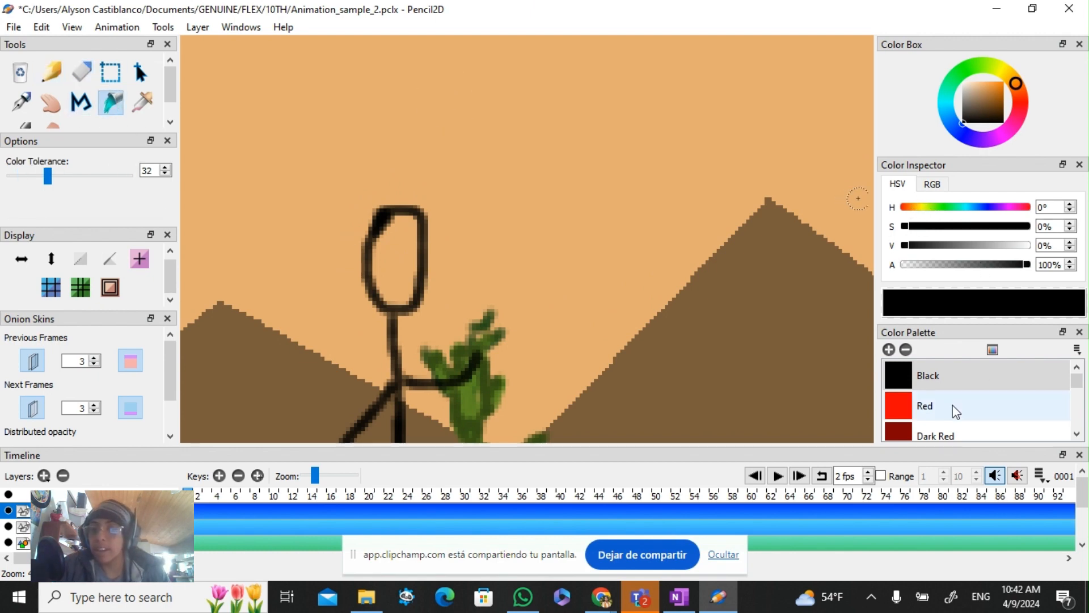
scroll(949, 404, "down", 7)
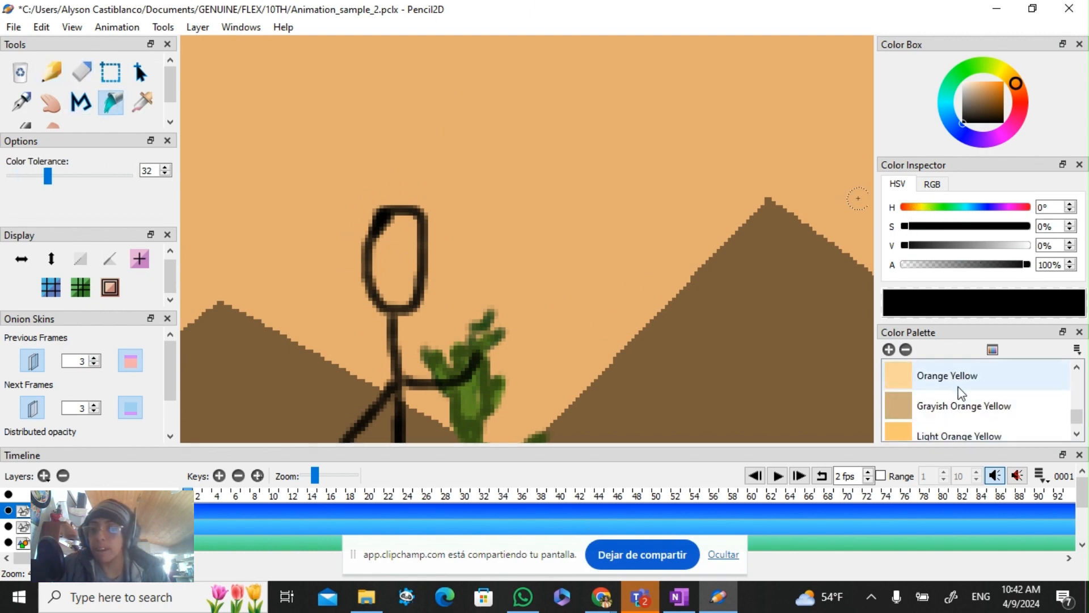
left_click(937, 380)
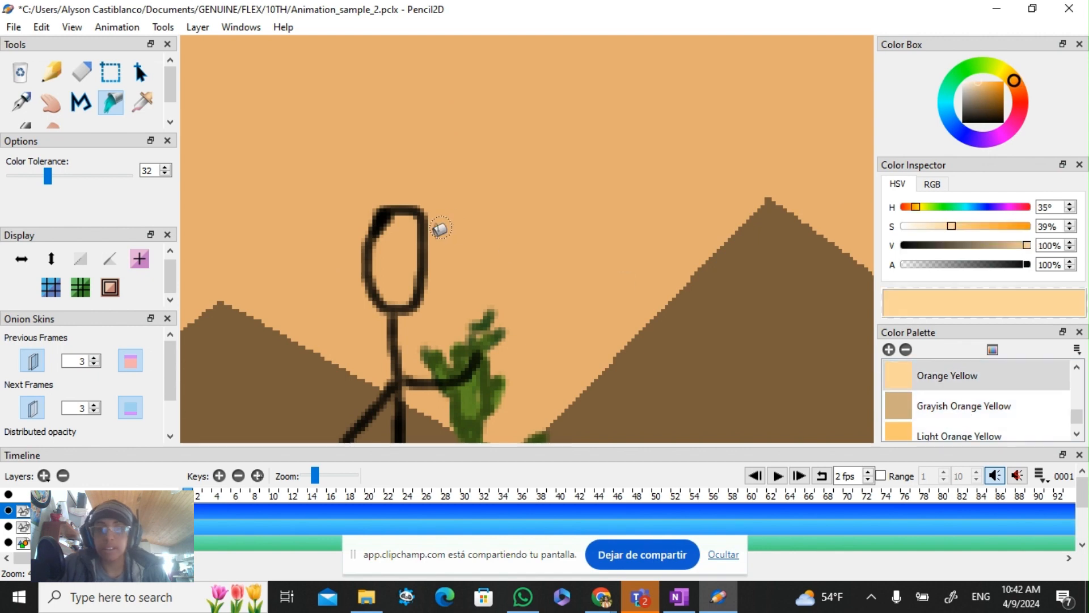
left_click(398, 241)
scroll(401, 350, "down", 2)
scroll(400, 353, "down", 2)
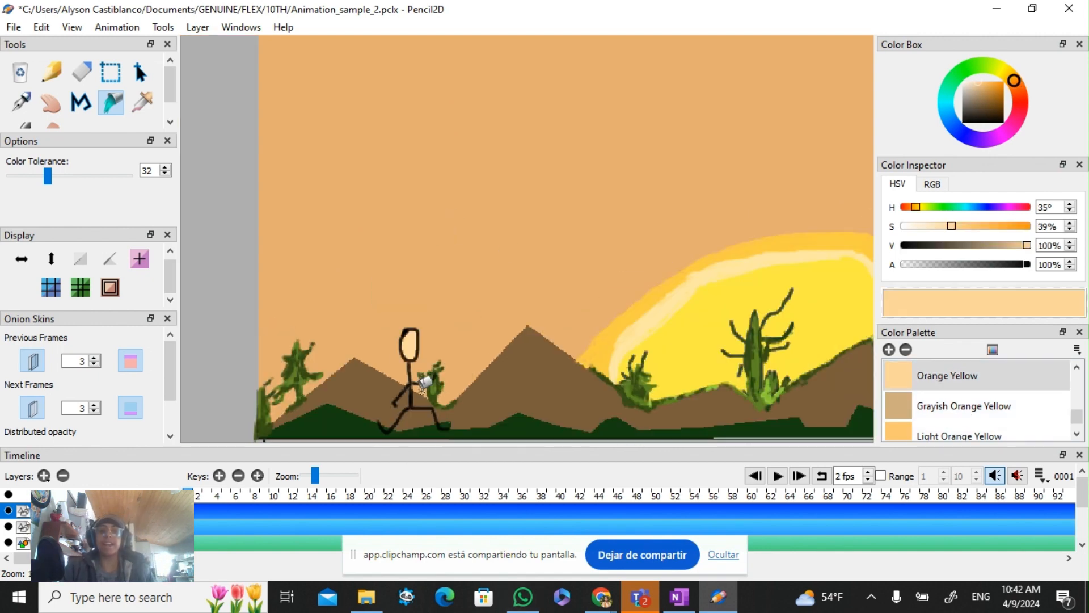
scroll(430, 393, "up", 1)
scroll(466, 398, "down", 1)
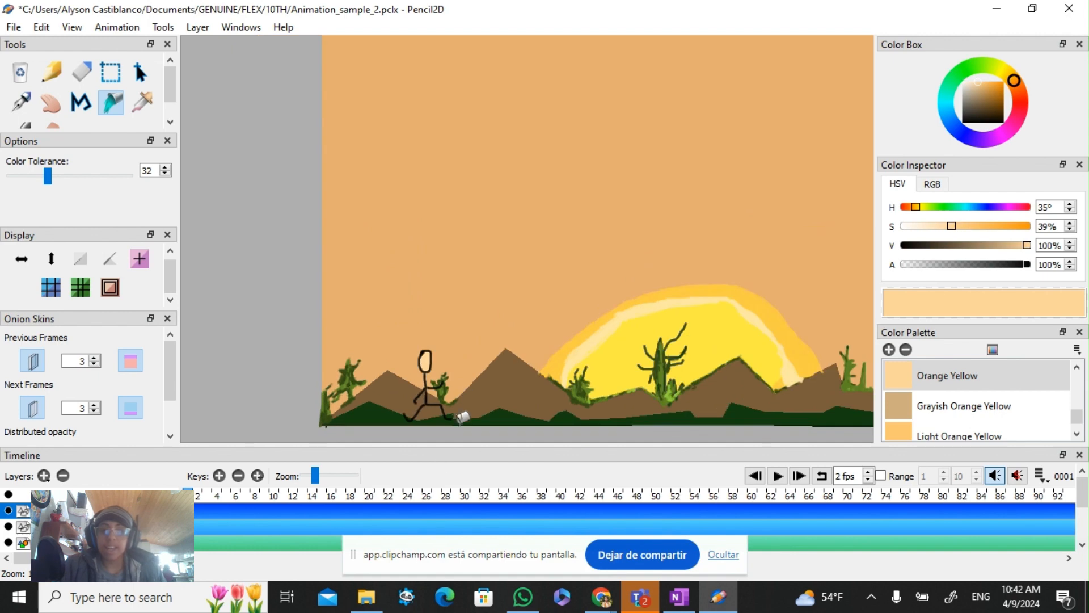
scroll(463, 418, "up", 2)
scroll(438, 417, "down", 1)
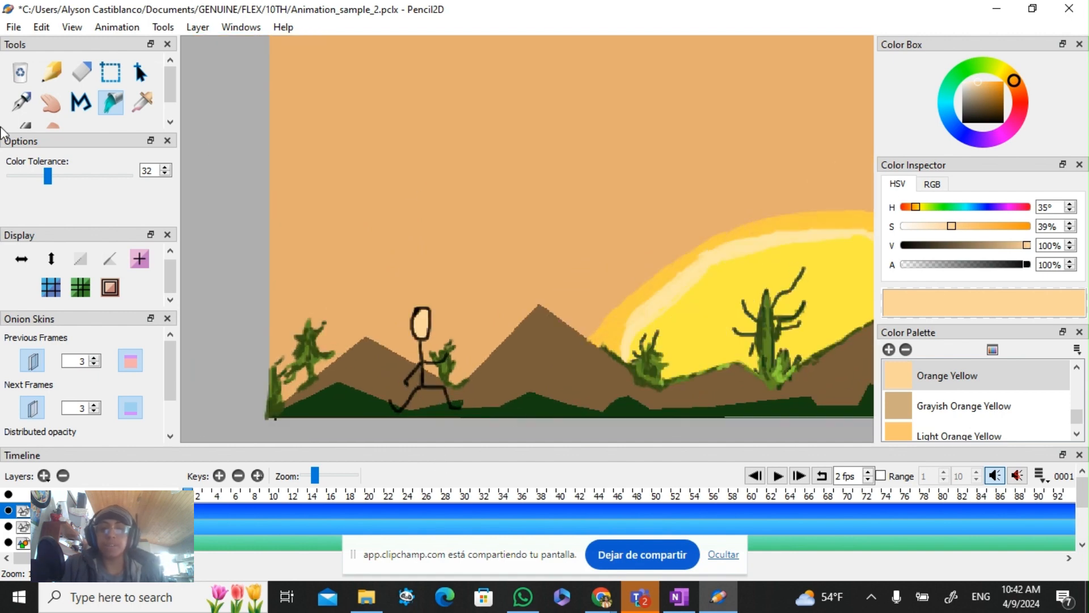
Step: Add a new keyframe at frame 2 on the figure's layer and set the Pencil colour to Black
left_click(52, 74)
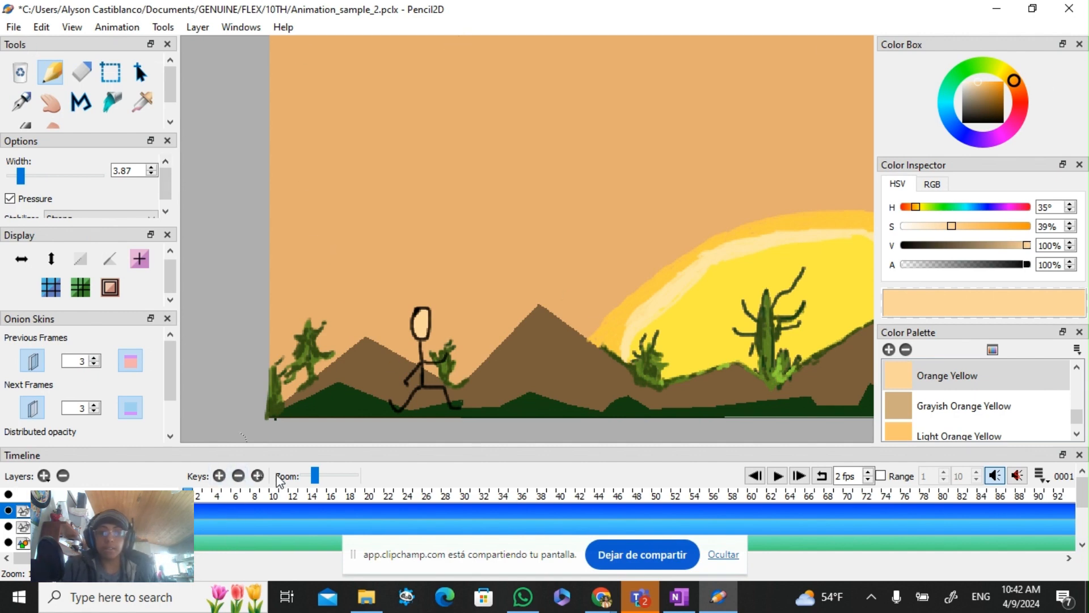
left_click(219, 477)
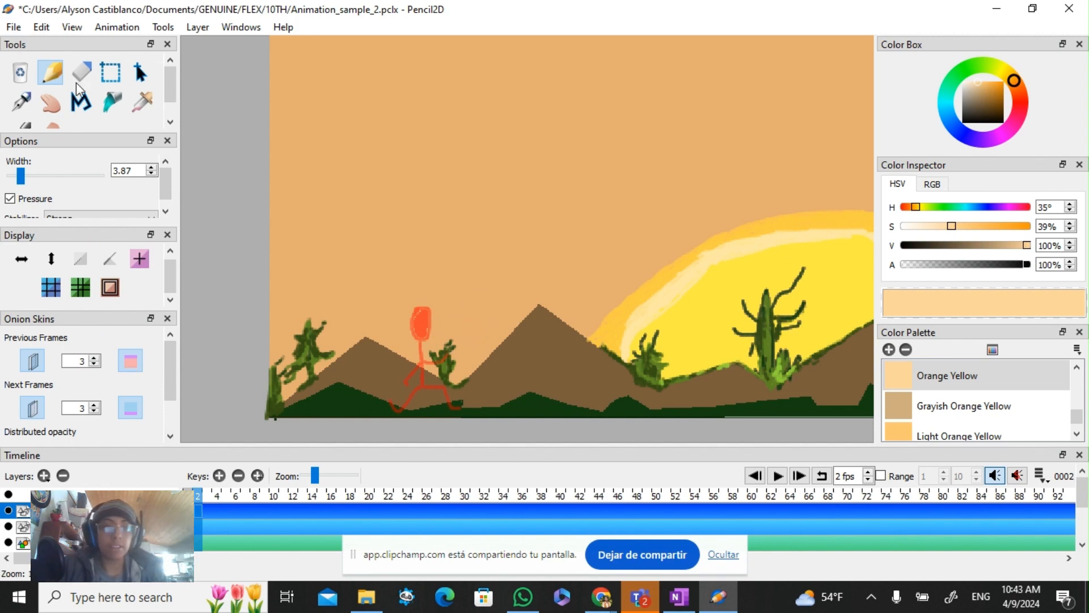
scroll(997, 387, "down", 1)
scroll(997, 387, "up", 8)
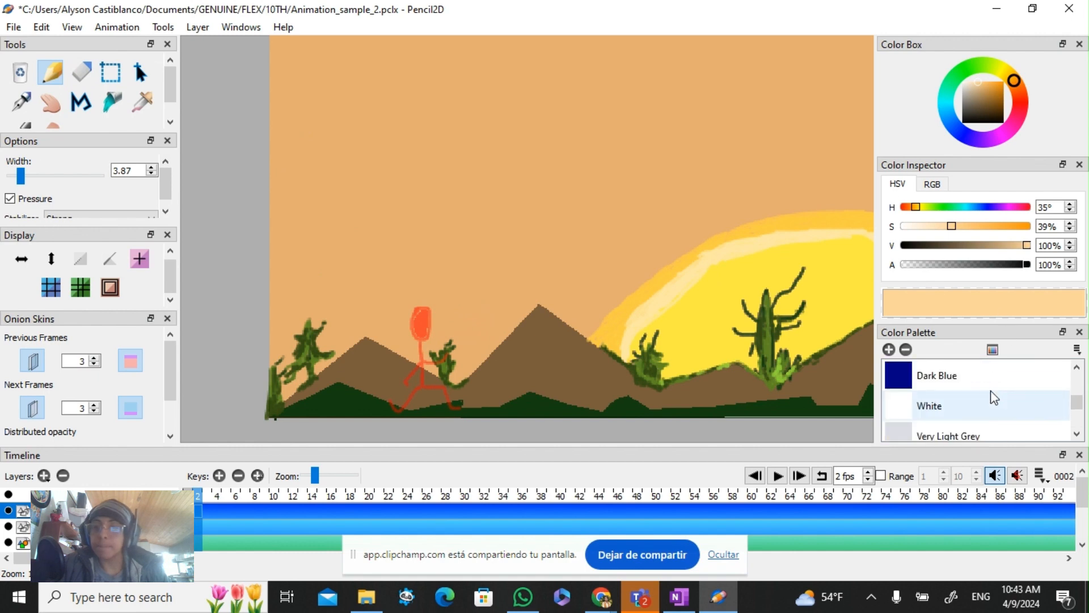
left_click(985, 376)
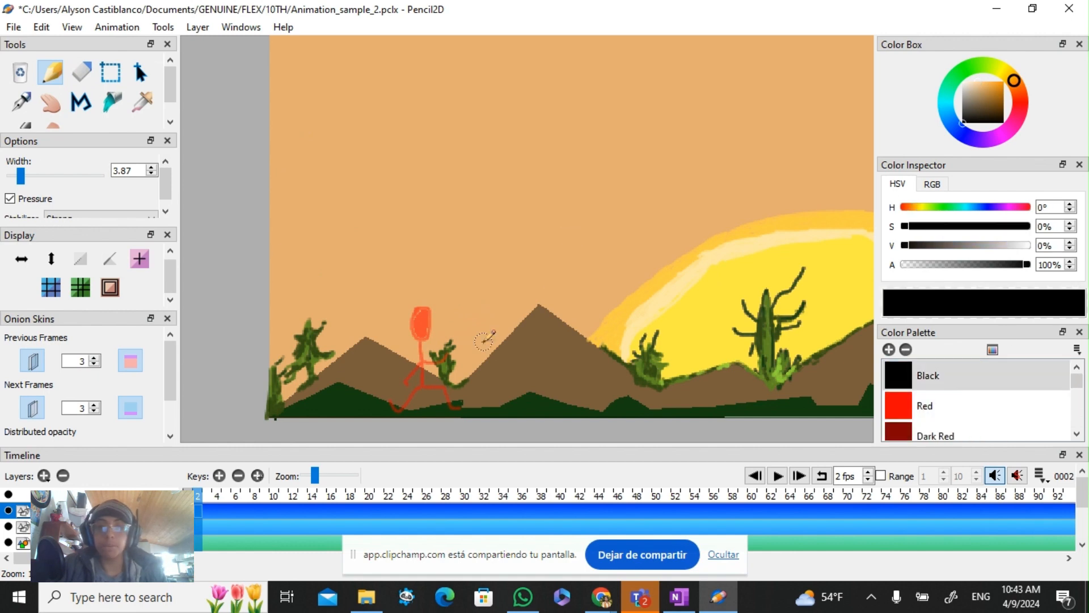
Step: Draw a head outline and straight torso on frame 2, over the left slope of the second mountain, ahead of the red onion-skin figure
scroll(484, 340, "up", 3)
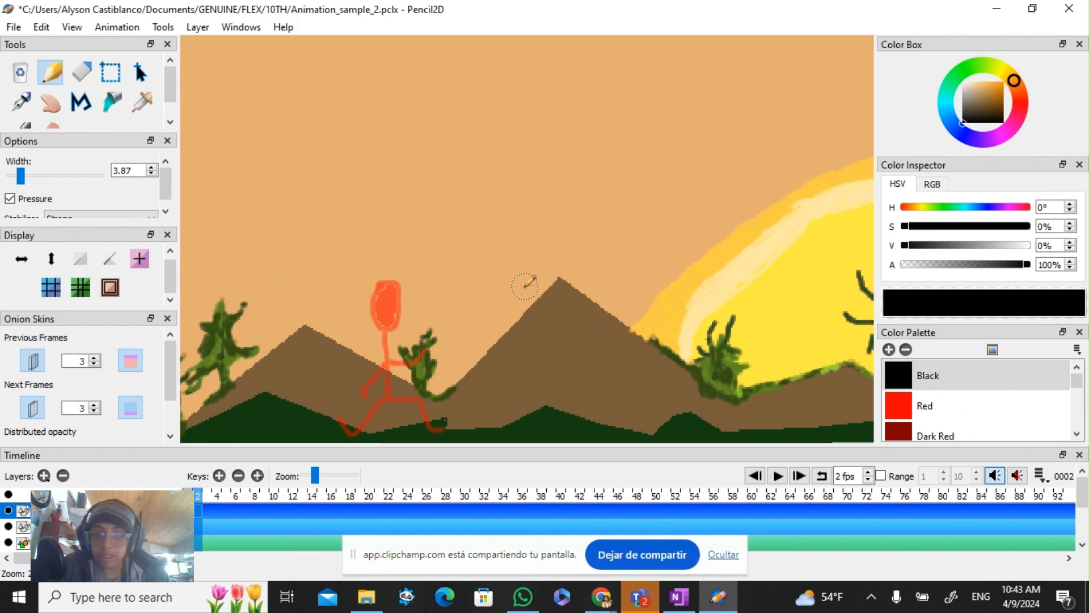
mouse_move(515, 285)
left_mouse_down()
mouse_move(506, 329)
mouse_move(533, 328)
mouse_move(533, 300)
mouse_move(510, 302)
mouse_move(559, 325)
mouse_move(531, 266)
mouse_move(543, 342)
left_mouse_up()
key("ctrl+z")
scroll(508, 294, "up", 2)
scroll(533, 300, "down", 3)
scroll(539, 286, "up", 3)
scroll(536, 309, "up", 2)
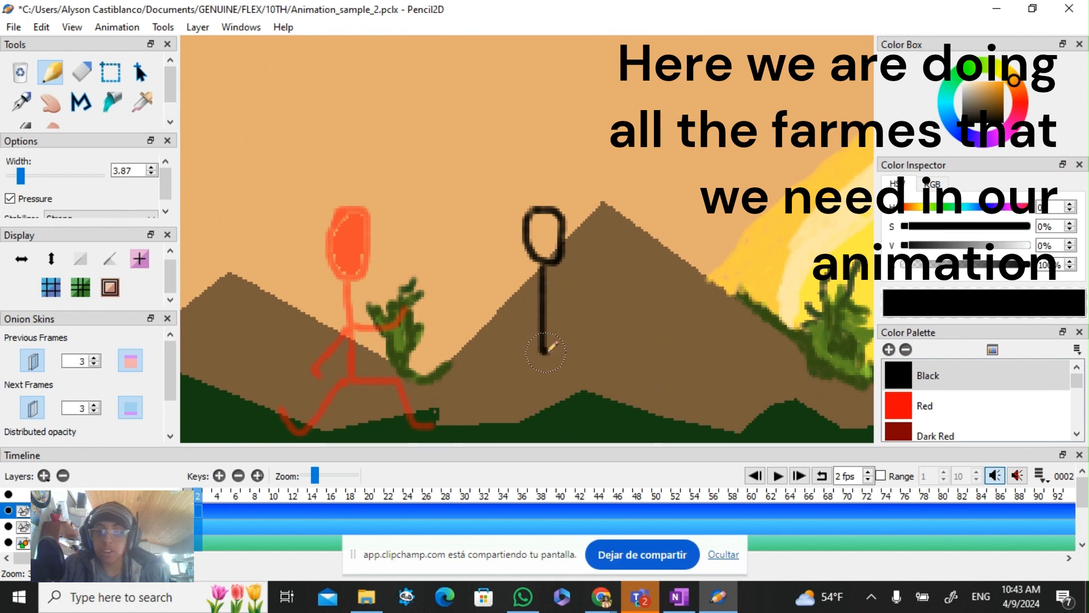
Step: Draw two walking legs with feet and two outstretched arms on the frame 2 figure's torso
mouse_move(546, 352)
left_mouse_down()
mouse_move(579, 380)
mouse_move(584, 408)
mouse_move(597, 399)
left_mouse_up()
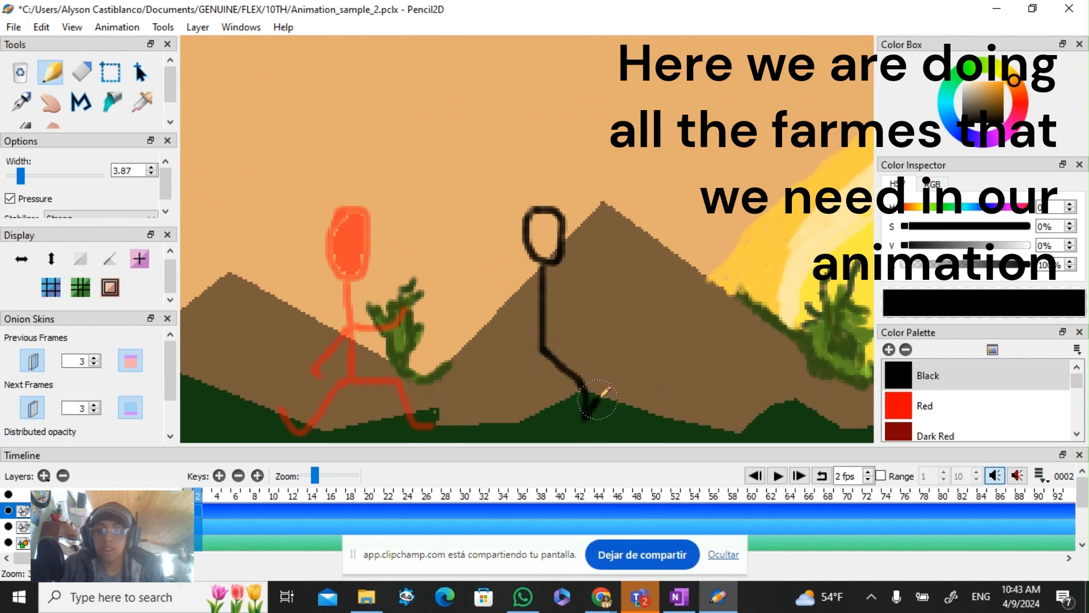
mouse_move(545, 349)
left_mouse_down()
mouse_move(524, 407)
mouse_move(540, 427)
left_mouse_up()
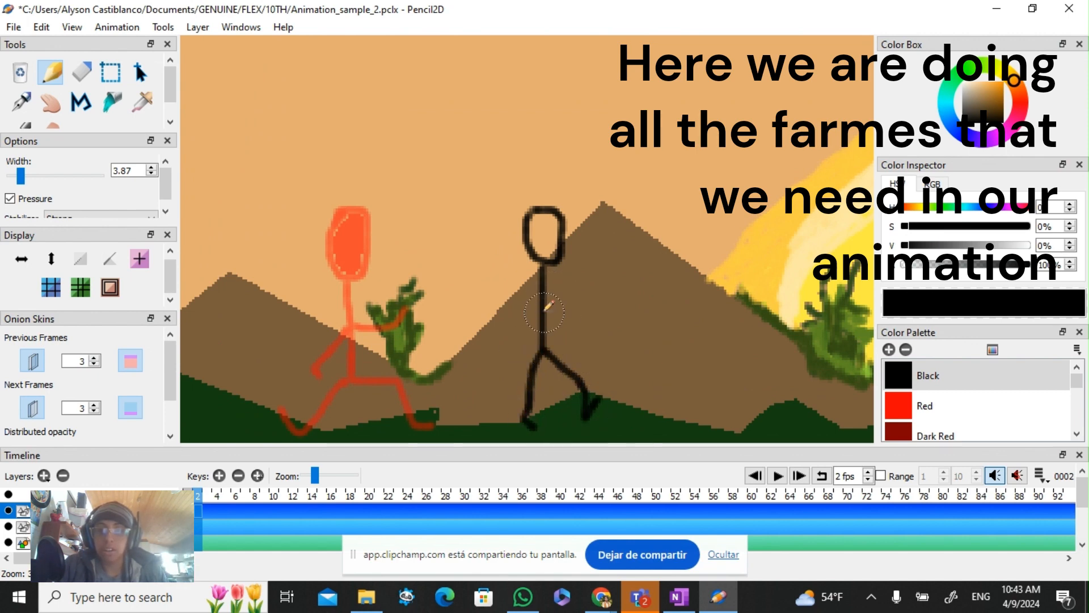
mouse_move(543, 319)
left_mouse_down()
mouse_move(598, 342)
mouse_move(512, 345)
left_mouse_up()
Step: Fill the frame 2 figure's head with Pale Orange Yellow and refill it with Orange Yellow using the Bucket tool
scroll(1006, 401, "down", 8)
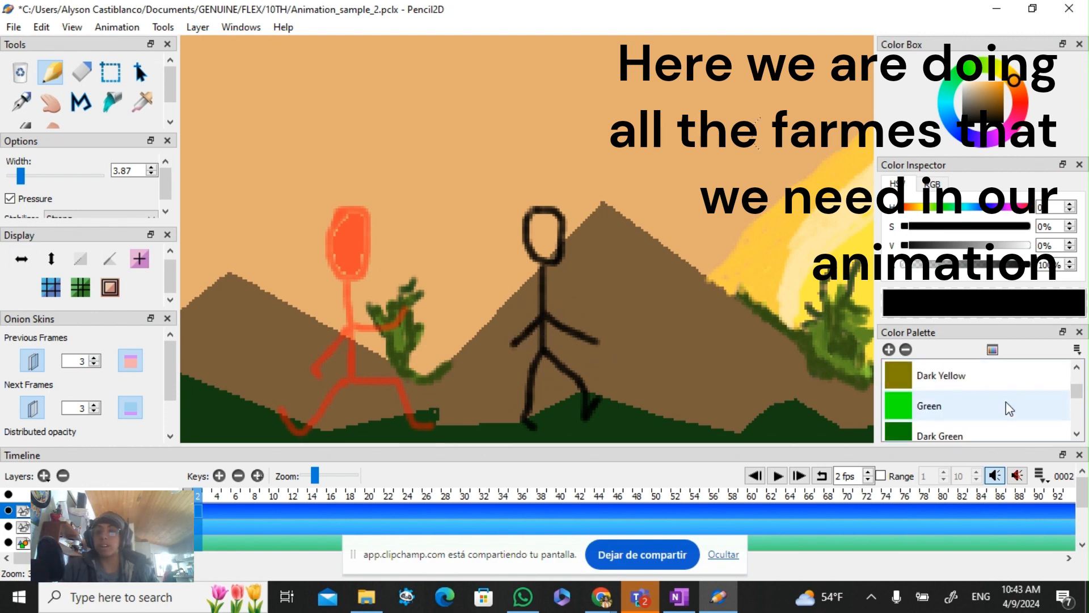
left_click(959, 375)
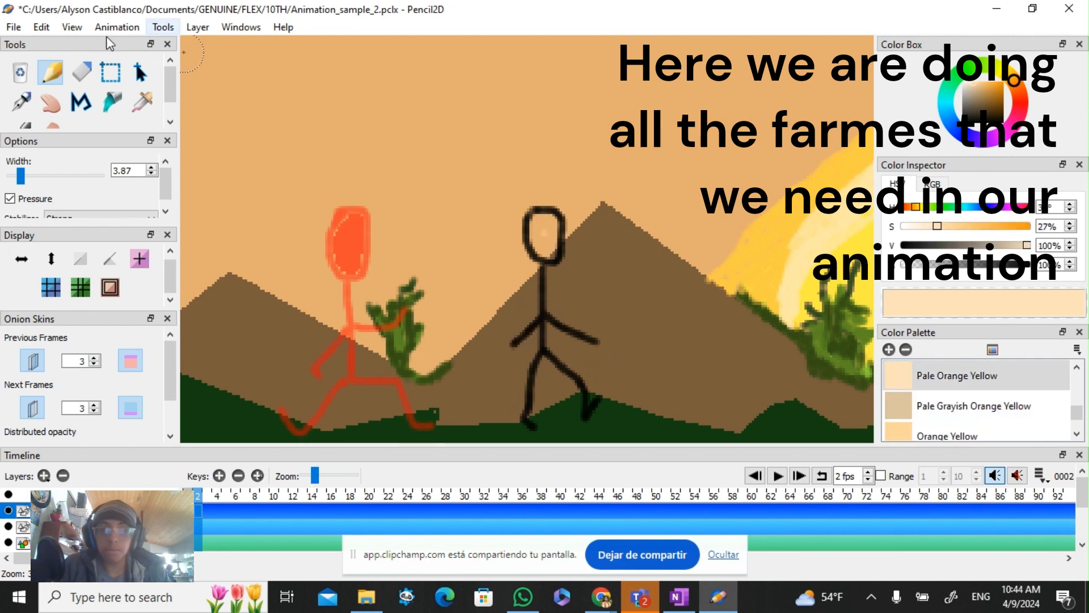
left_click(112, 102)
left_click(543, 234)
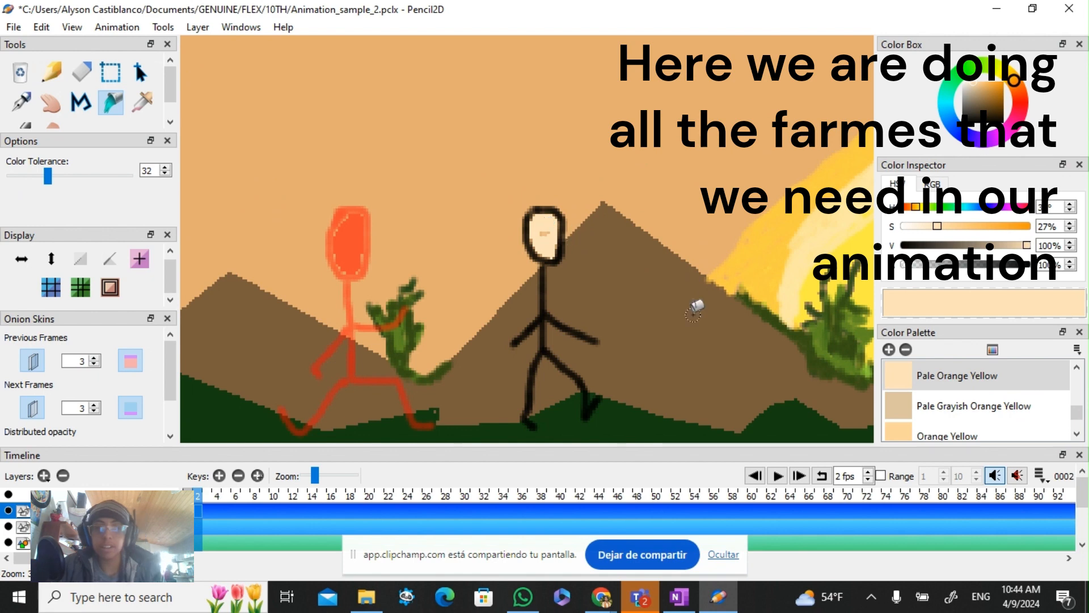
scroll(946, 417, "down", 2)
left_click(965, 384)
left_click(543, 226)
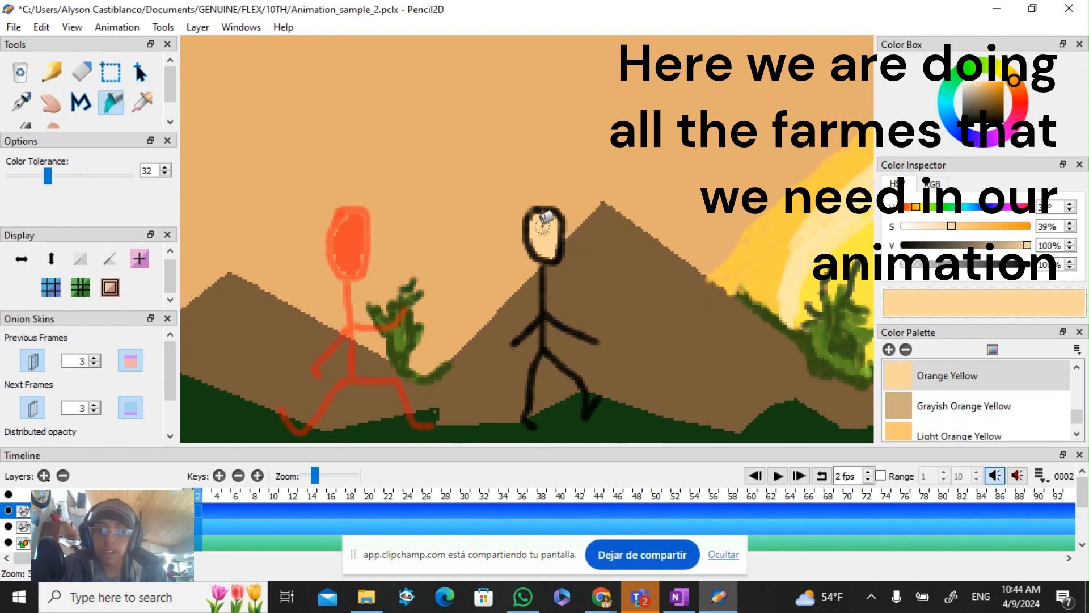
scroll(565, 287, "down", 7)
scroll(576, 344, "up", 3)
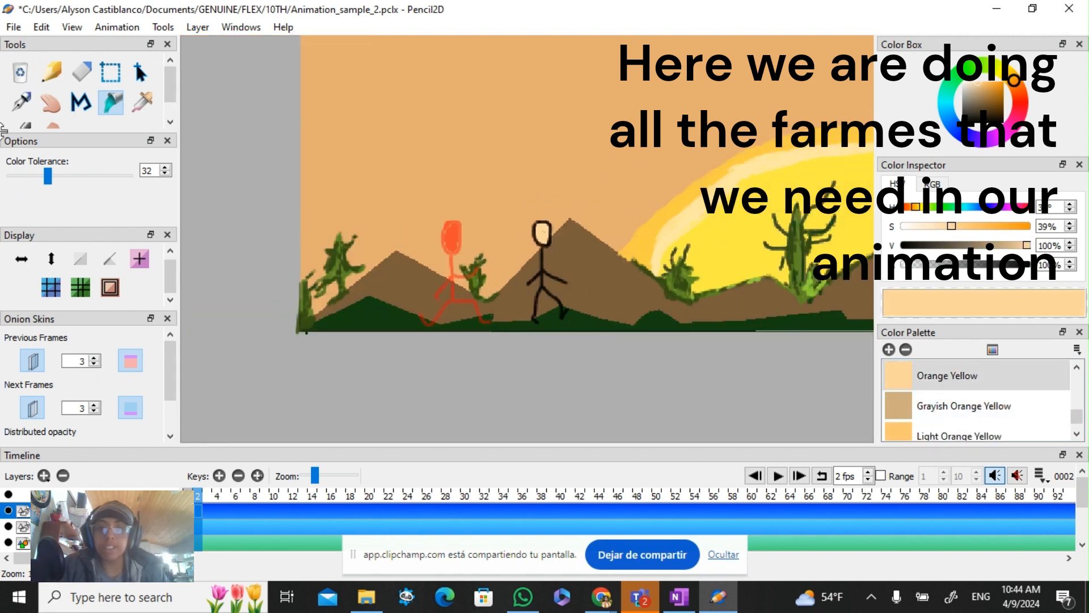
Step: Add a new keyframe at frame 3 and set the Pencil colour to Black, undoing the stray Orange Yellow stroke
left_click(219, 476)
left_click(51, 71)
scroll(687, 283, "up", 2)
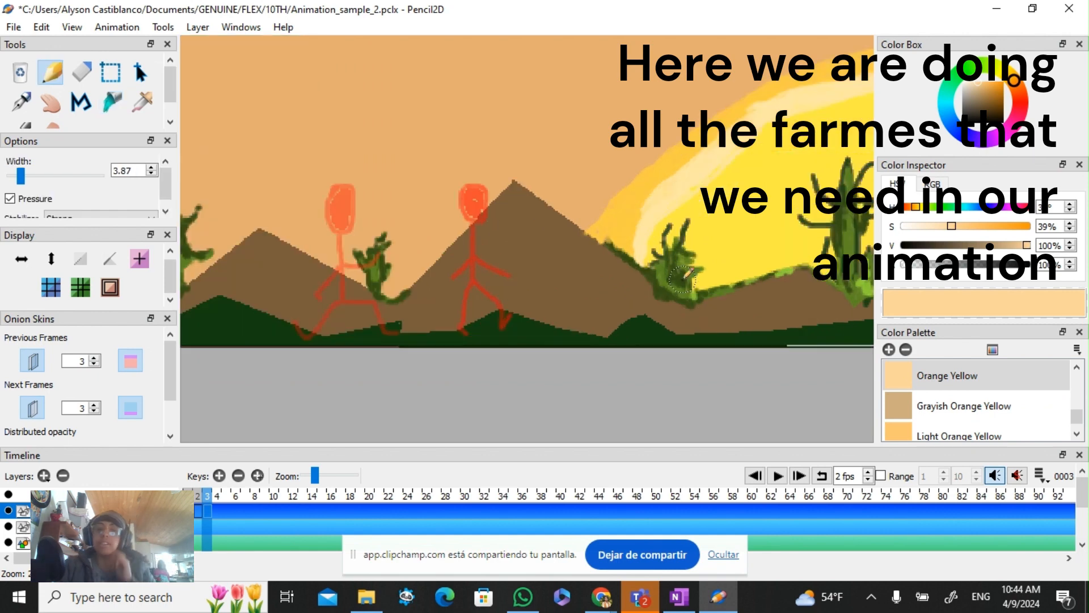
scroll(685, 276, "up", 3)
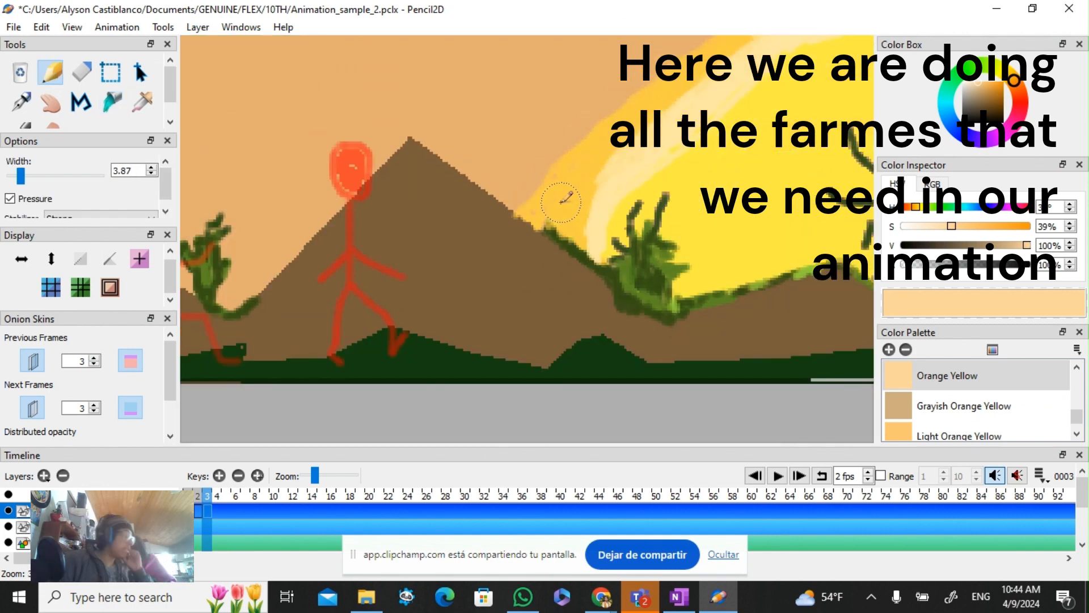
scroll(527, 187, "down", 1)
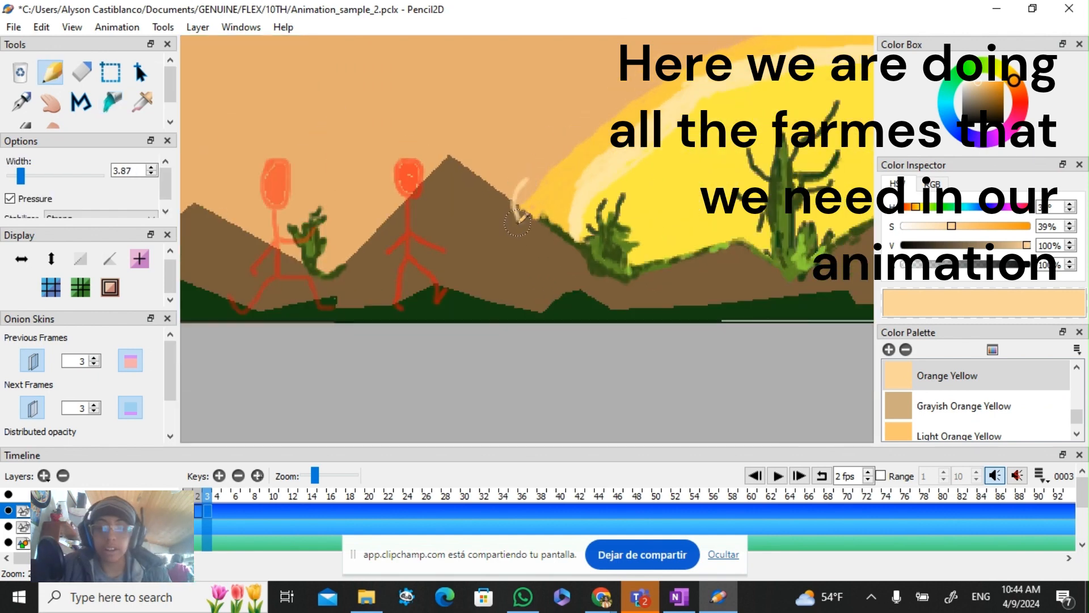
key("ctrl+z")
scroll(999, 396, "up", 7)
left_click(917, 378)
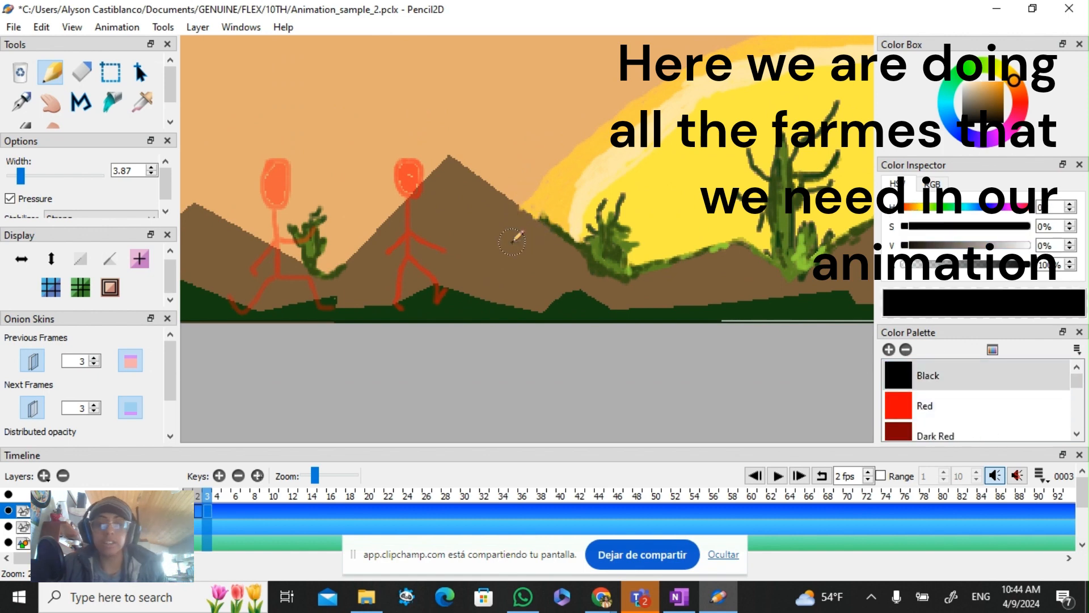
Step: Draw a running stick figure on frame 3, between the second mountain's peak and the small cactus at the sun's edge
scroll(512, 242, "up", 1)
mouse_move(539, 174)
left_mouse_down()
mouse_move(520, 215)
mouse_move(548, 216)
mouse_move(531, 173)
left_mouse_up()
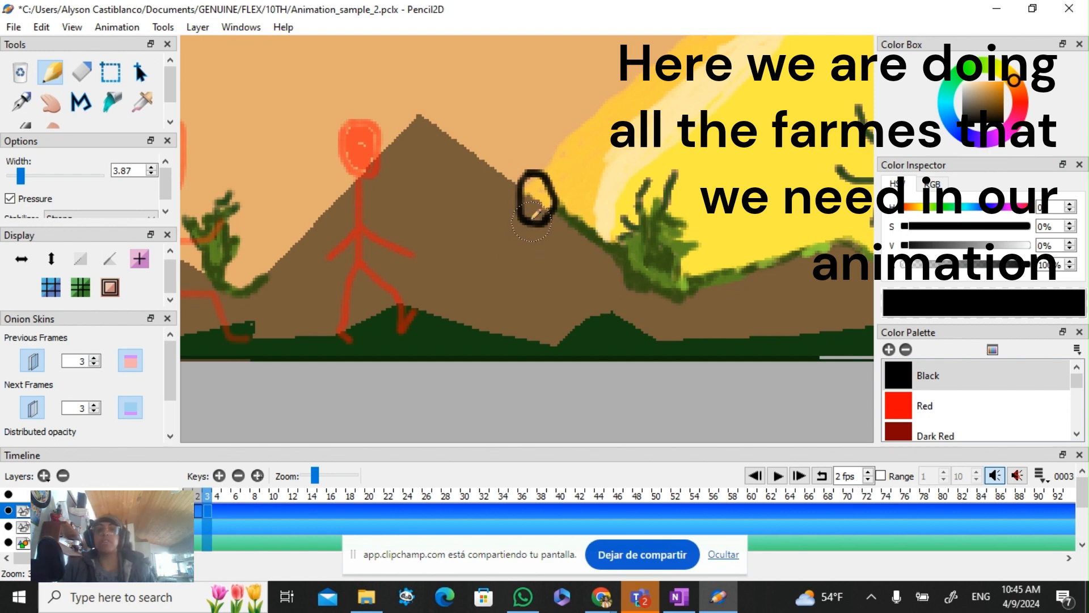
mouse_move(531, 222)
left_mouse_down()
mouse_move(526, 274)
mouse_move(600, 264)
left_mouse_up()
mouse_move(530, 257)
left_mouse_down()
mouse_move(550, 290)
mouse_move(516, 302)
mouse_move(506, 327)
mouse_move(489, 272)
left_mouse_up()
left_click_drag(530, 258, 519, 342)
Step: Fill the frame 3 figure's head with Pale Orange Yellow using the Bucket tool
key("k")
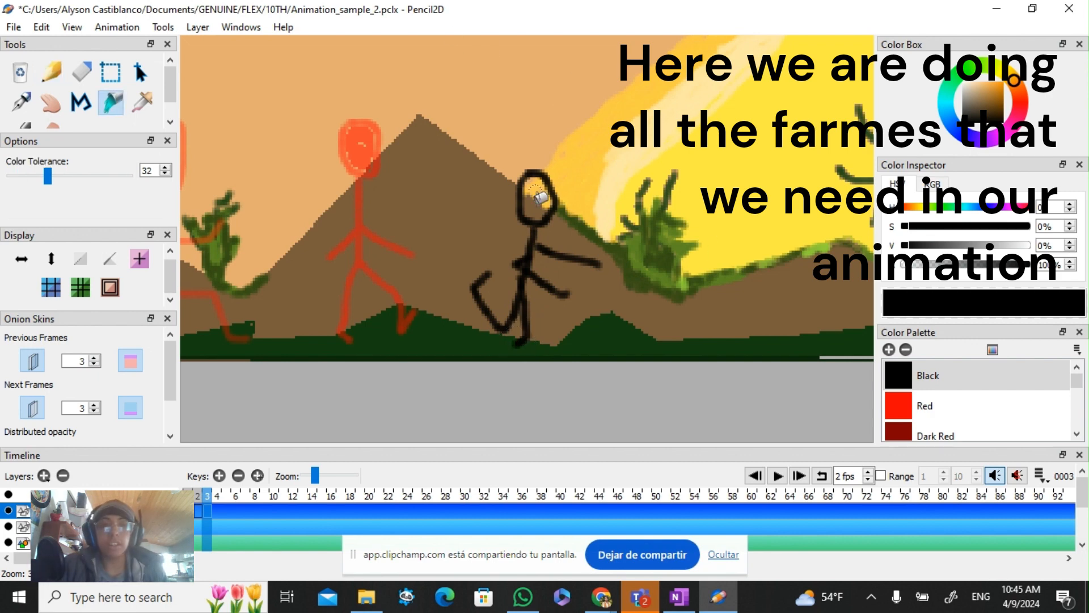
scroll(976, 403, "down", 10)
left_click(959, 375)
left_click(536, 213)
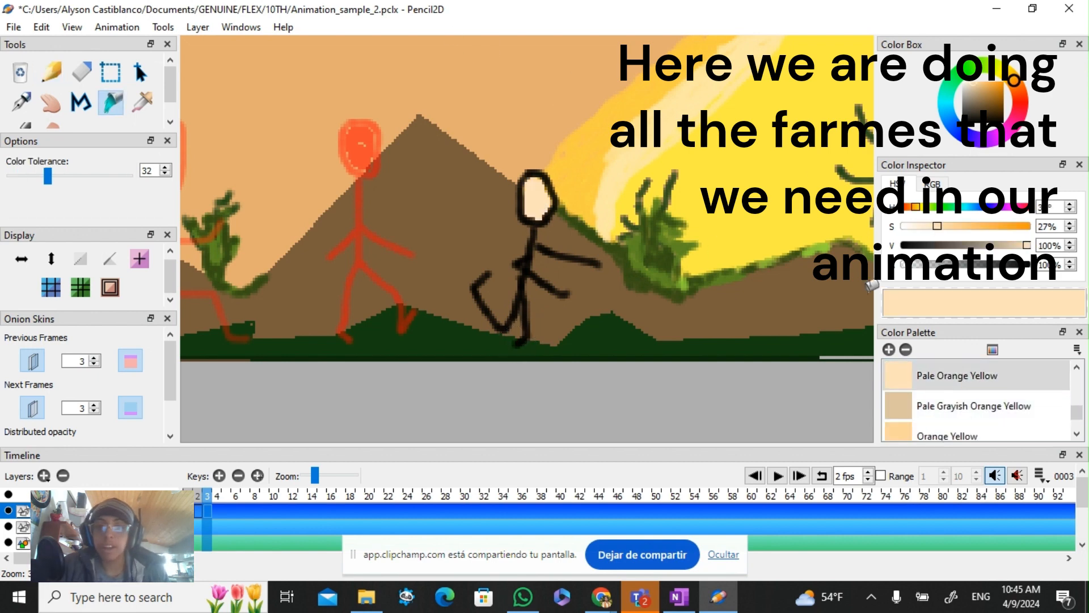
scroll(639, 309, "down", 4)
Step: Add a new keyframe at frame 4 and set the Pencil tool's colour to Black
left_click(220, 476)
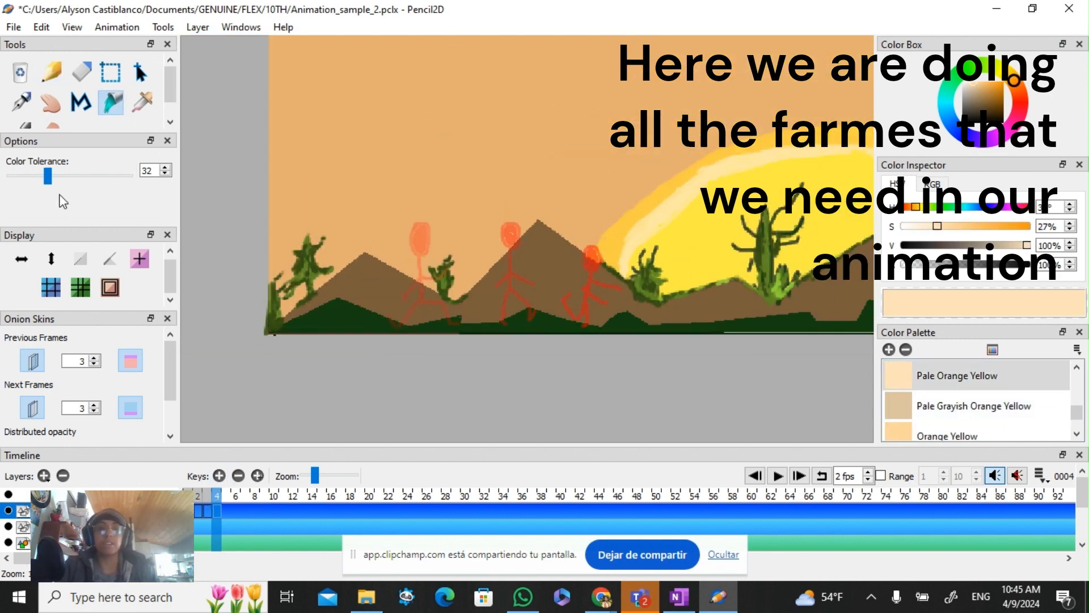
key("n")
scroll(619, 232, "up", 4)
left_click_drag(623, 230, 615, 239)
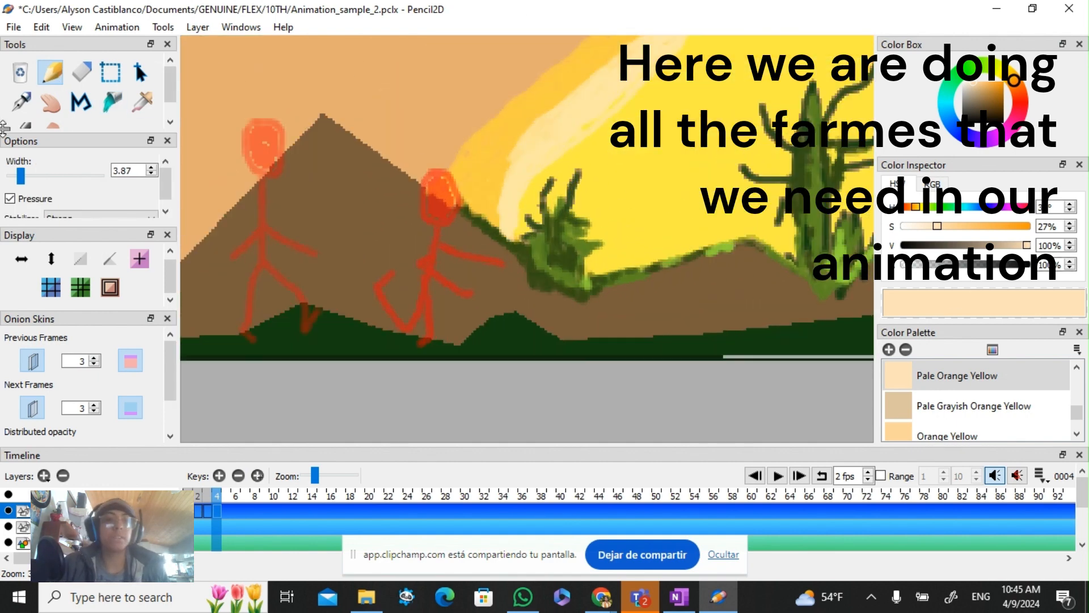
scroll(919, 392, "up", 5)
left_click(925, 375)
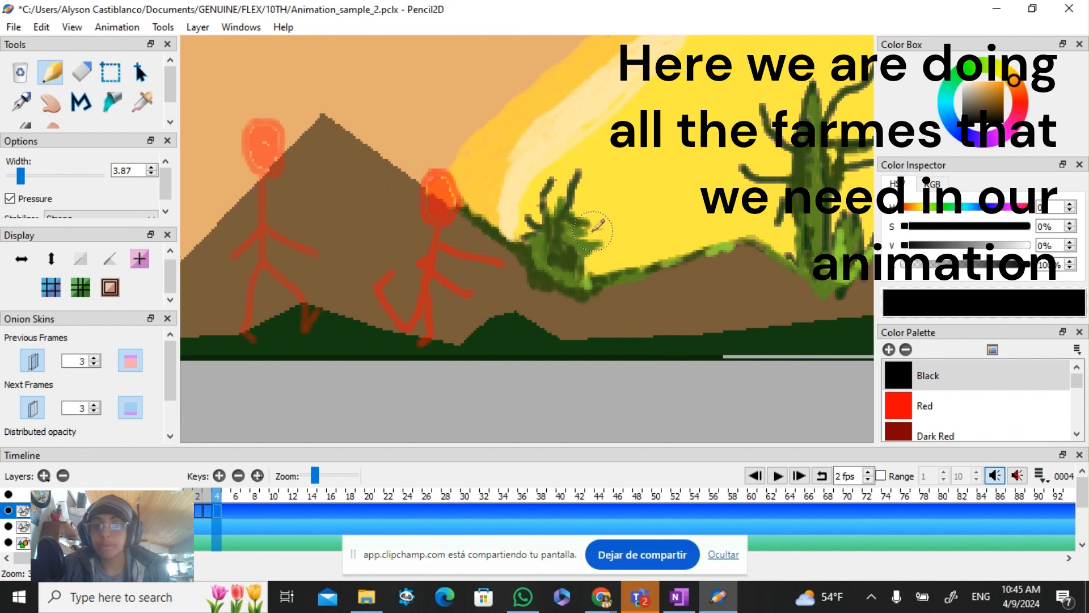
Step: Draw a diving stick figure on frame 4, with its head just past the small cactus, arms stretched forward and legs trailing behind
mouse_move(615, 224)
left_mouse_down()
mouse_move(598, 260)
mouse_move(625, 263)
mouse_move(619, 223)
left_mouse_up()
mouse_move(599, 267)
left_mouse_down()
mouse_move(580, 290)
mouse_move(659, 260)
mouse_move(589, 284)
mouse_move(663, 284)
left_mouse_up()
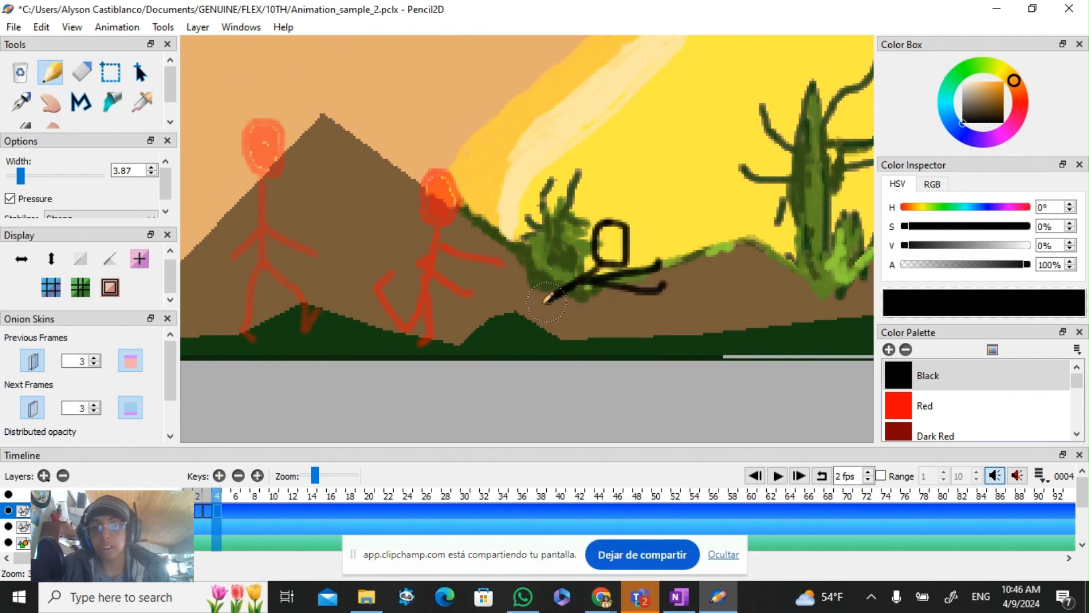
mouse_move(548, 299)
left_mouse_down()
mouse_move(487, 279)
mouse_move(493, 263)
left_mouse_up()
mouse_move(571, 289)
left_mouse_down()
mouse_move(517, 333)
mouse_move(482, 321)
left_mouse_up()
Step: Fill the diving figure's head with Pale Orange Yellow using the Bucket tool
left_click(113, 107)
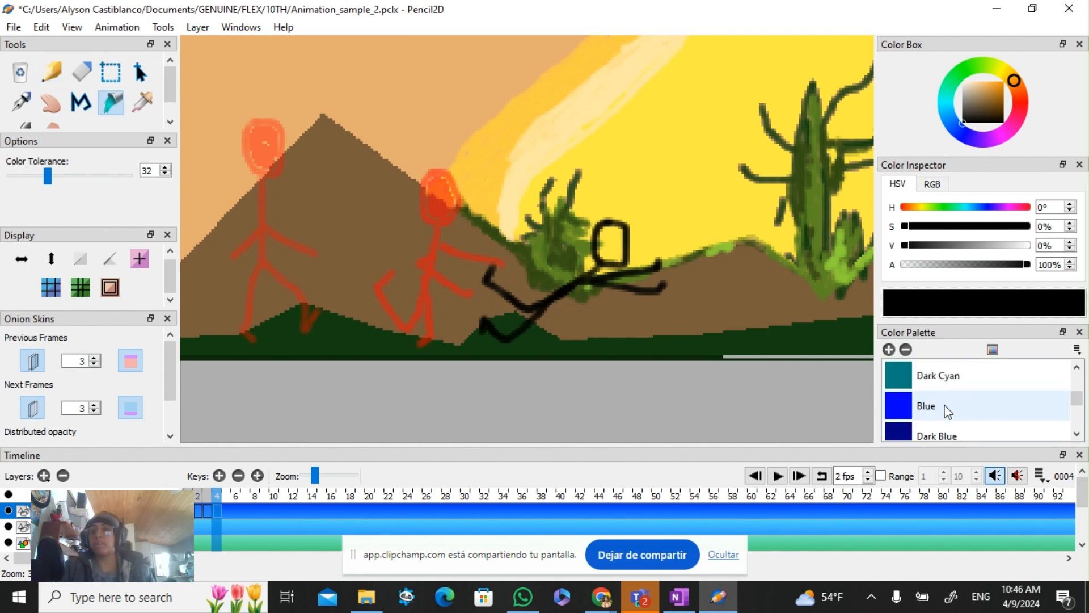
scroll(965, 397, "down", 10)
left_click(953, 377)
scroll(506, 329, "down", 3)
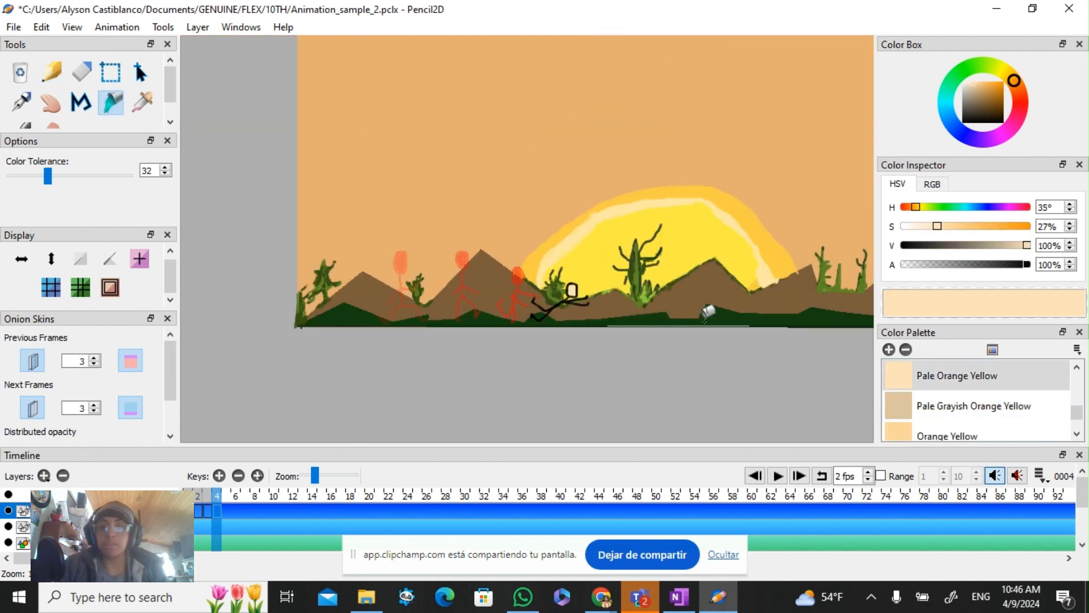
Step: Draw a second stick figure on frame 4 with the Pencil tool in Black, lying flat with its head at the tall cactus's base
left_click(51, 72)
scroll(1001, 406, "up", 5)
scroll(1002, 407, "up", 3)
left_click(964, 375)
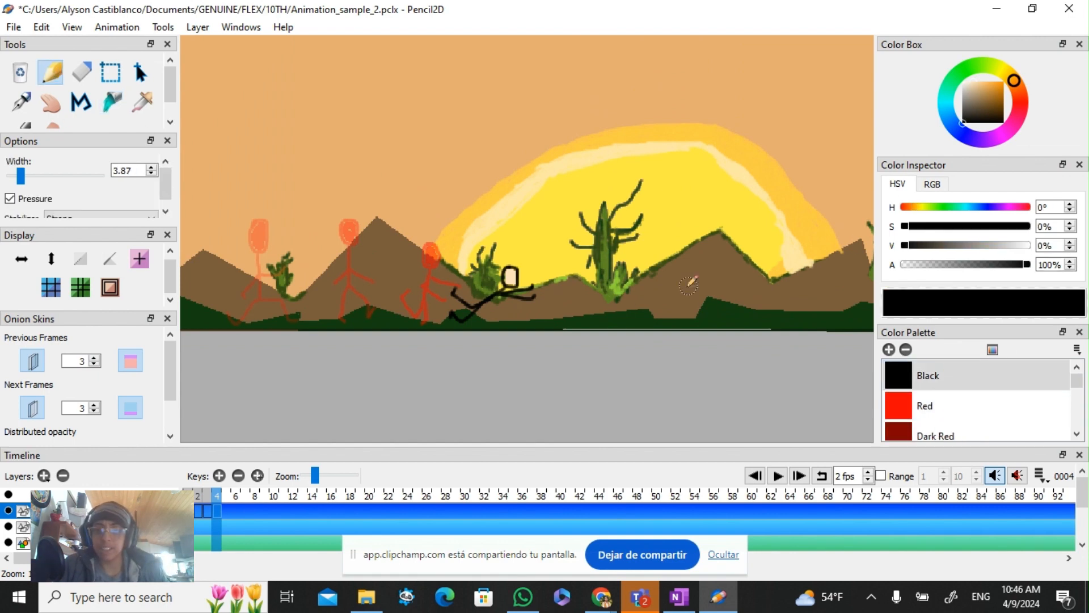
scroll(607, 299, "up", 3)
mouse_move(617, 264)
left_mouse_down()
mouse_move(598, 301)
mouse_move(635, 304)
mouse_move(606, 266)
mouse_move(601, 316)
mouse_move(632, 322)
mouse_move(596, 319)
mouse_move(519, 342)
mouse_move(475, 299)
left_mouse_up()
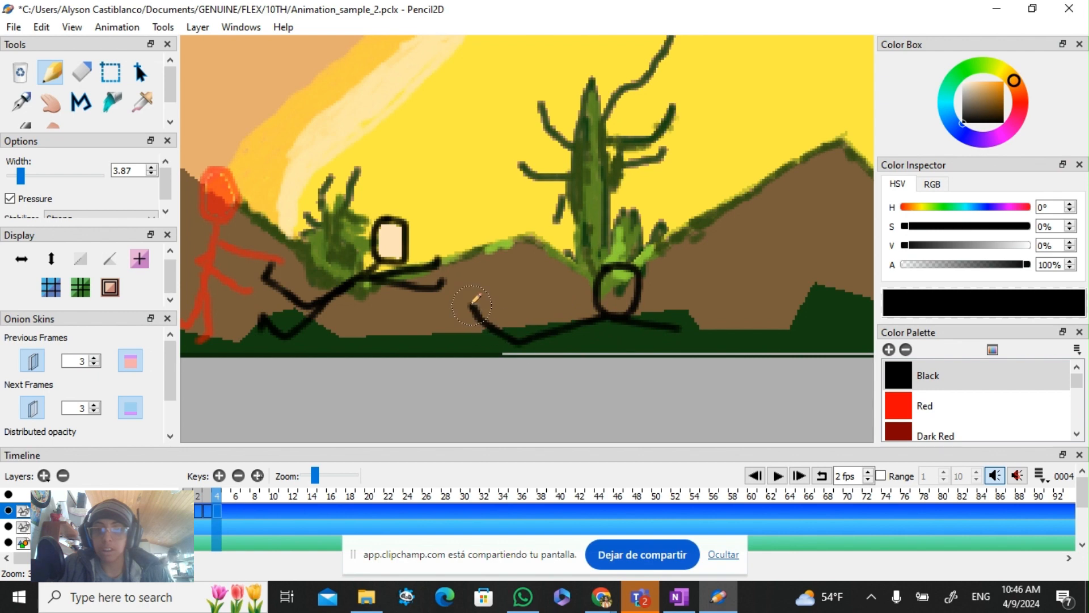
left_click_drag(514, 340, 487, 295)
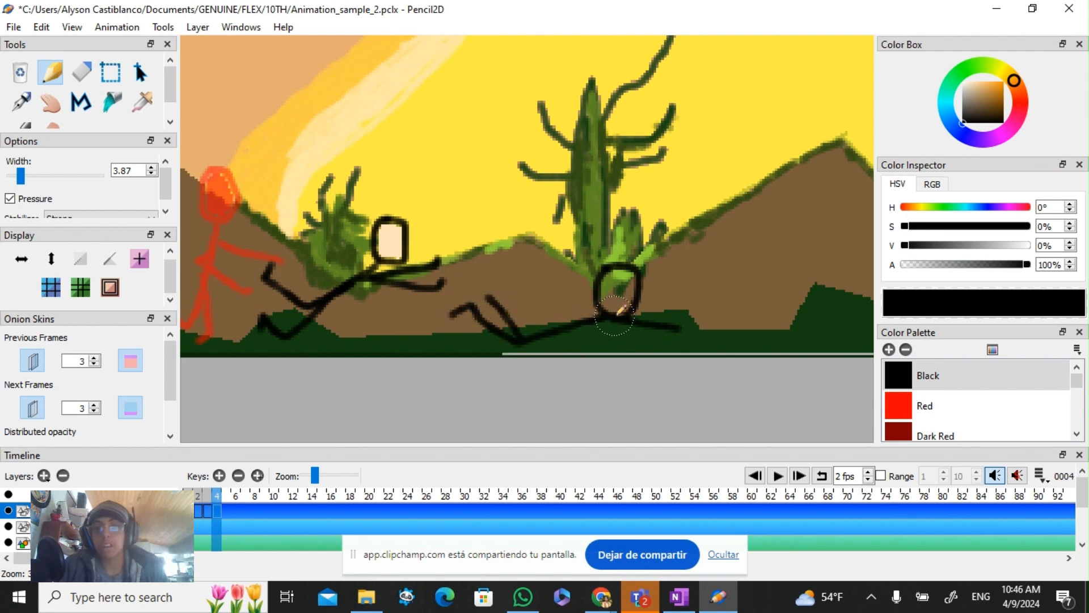
Step: Draw small Dark Orange swirls around the lying figure's head beside the tall cactus using the Pencil tool
scroll(948, 420, "down", 2)
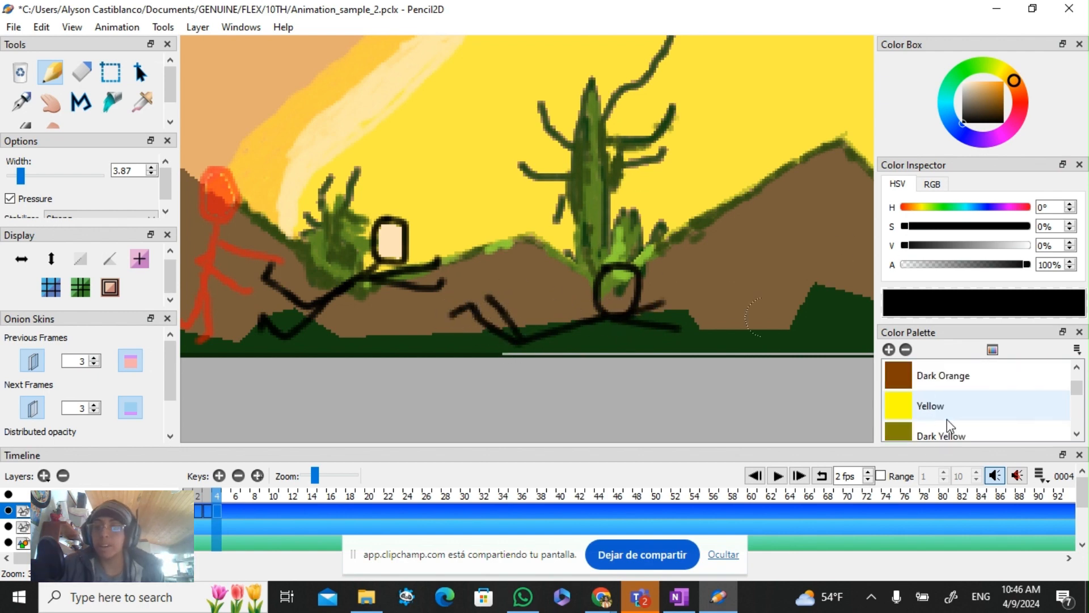
scroll(947, 420, "up", 1)
left_click(947, 420)
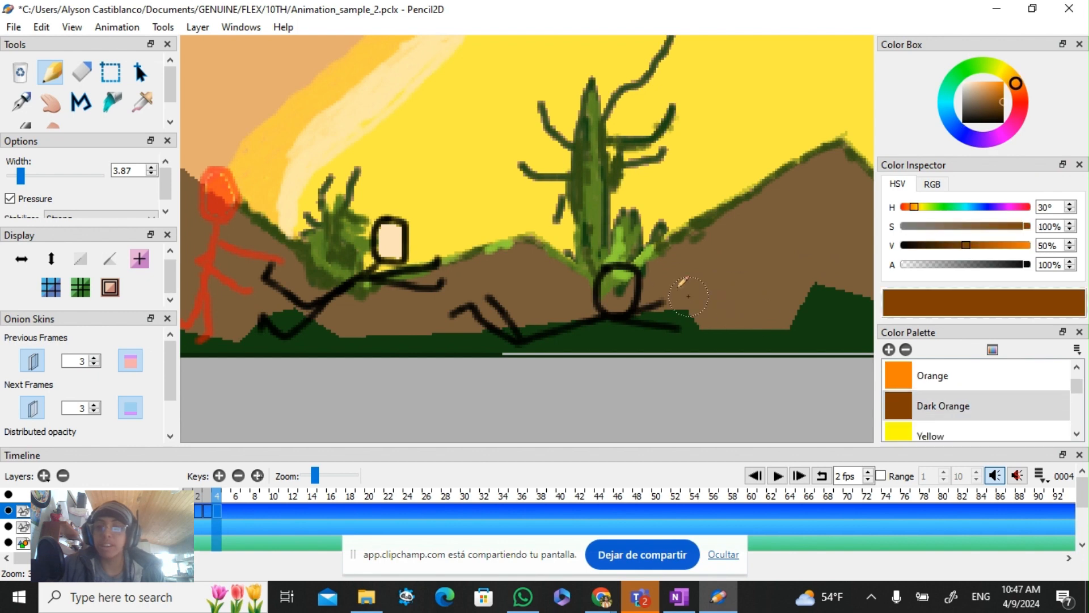
left_click_drag(661, 273, 667, 269)
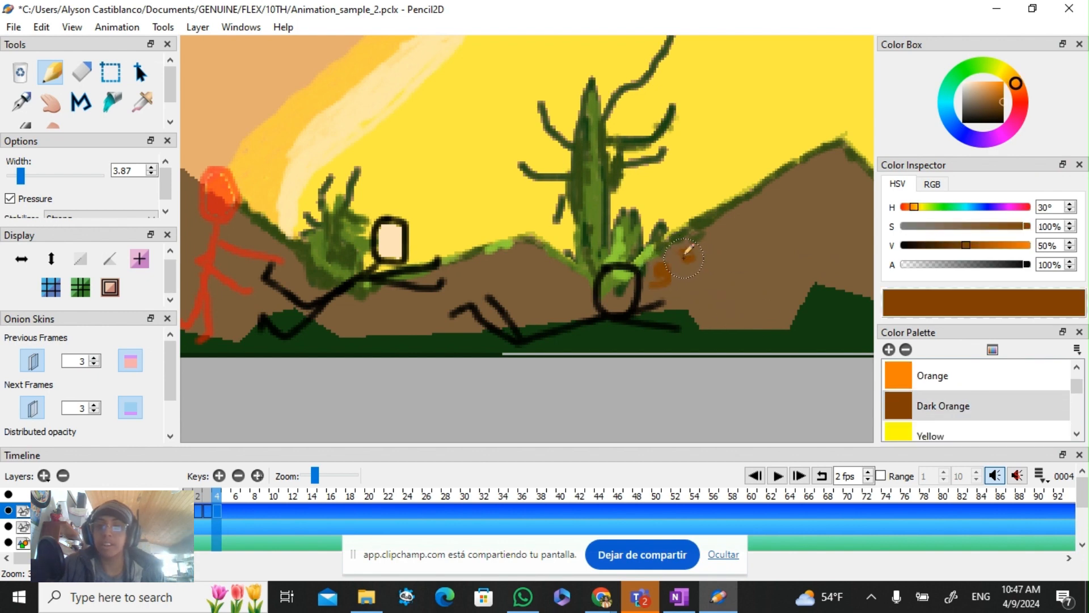
mouse_move(605, 255)
left_mouse_down()
mouse_move(595, 246)
mouse_move(610, 252)
mouse_move(593, 260)
left_mouse_up()
scroll(688, 352, "down", 2)
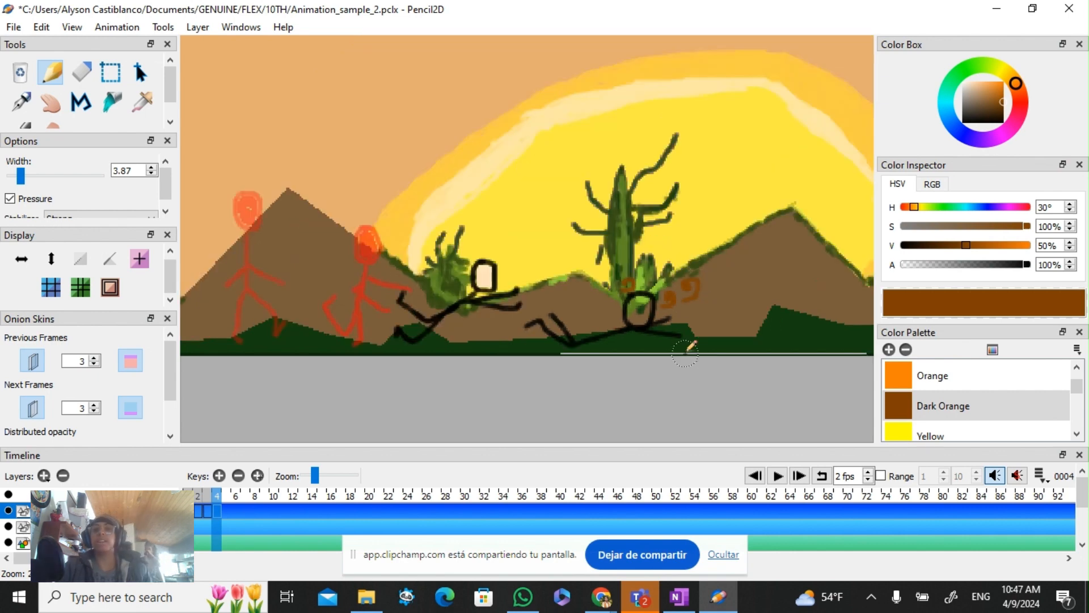
Step: Fill the head of the figure lying at the tall cactus with Orange Yellow using the Bucket tool
left_click(113, 103)
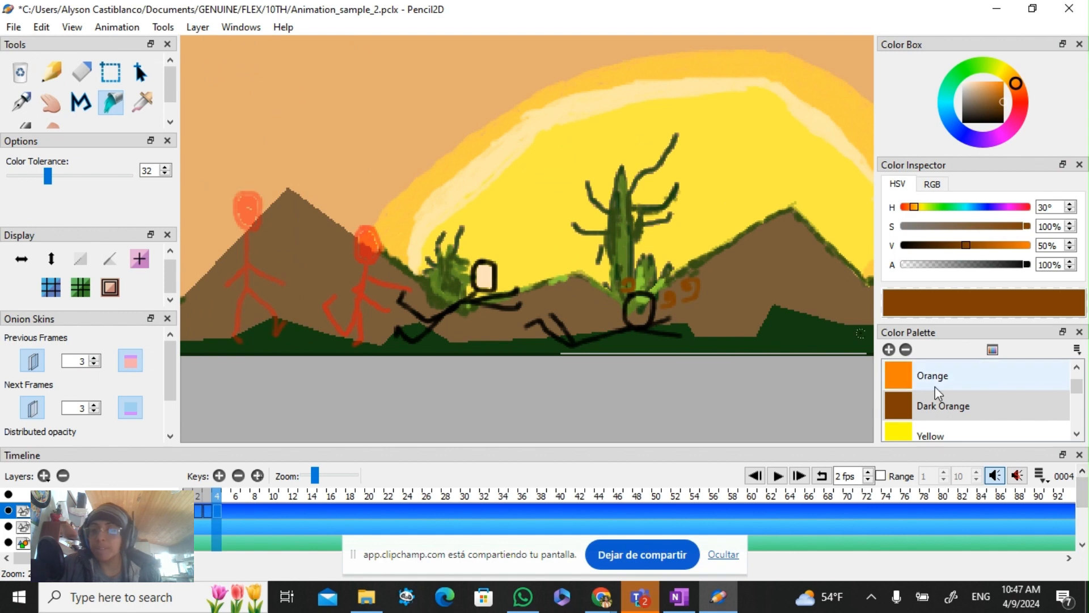
scroll(935, 392, "up", 1)
scroll(937, 405, "down", 2)
scroll(938, 421, "down", 4)
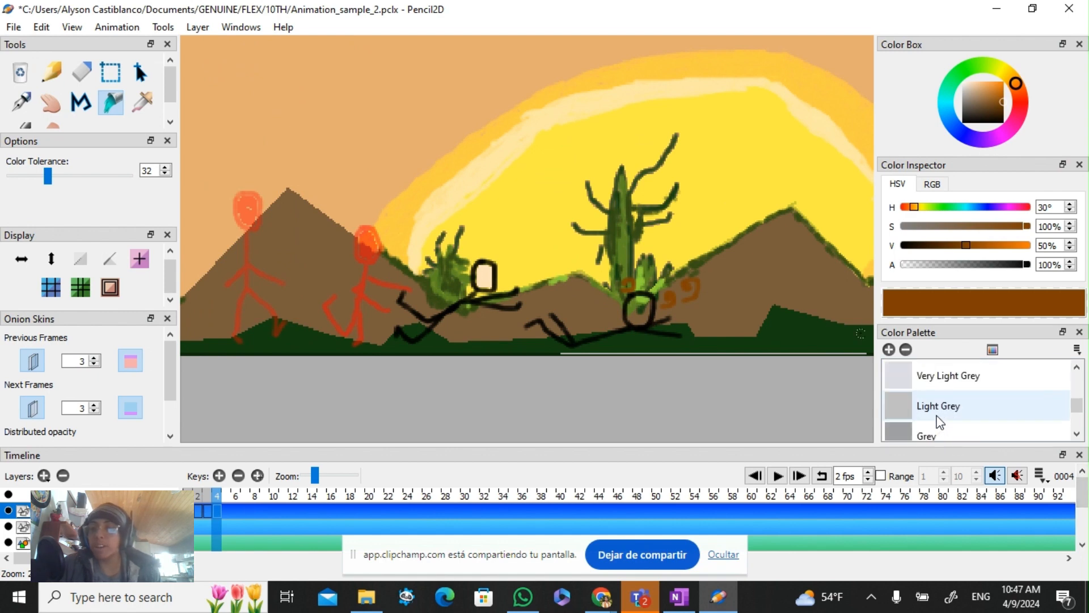
scroll(939, 415, "down", 1)
scroll(939, 414, "up", 1)
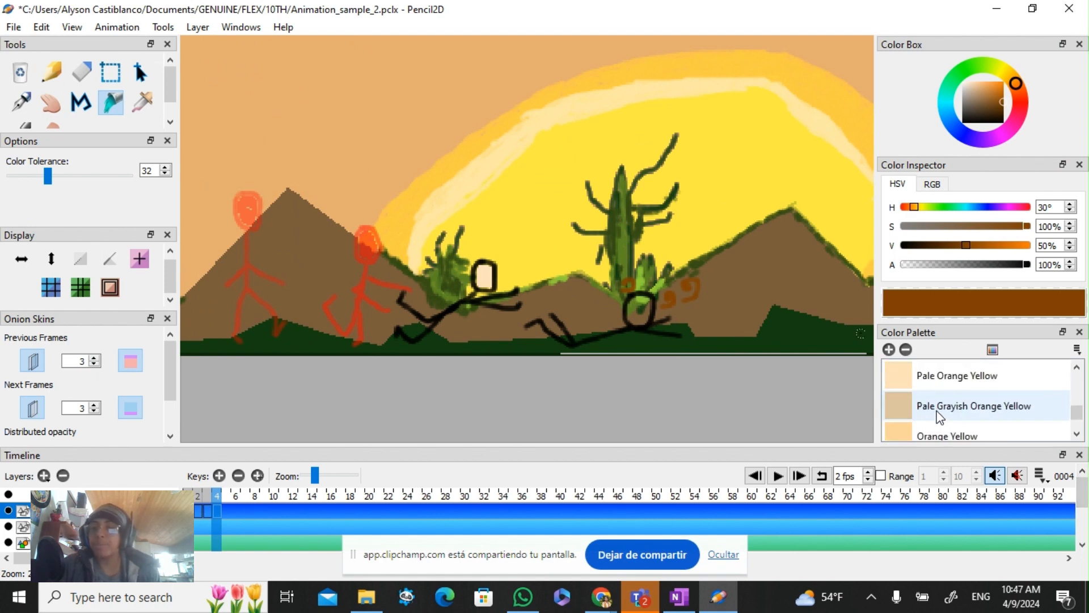
scroll(939, 414, "down", 1)
left_click(945, 386)
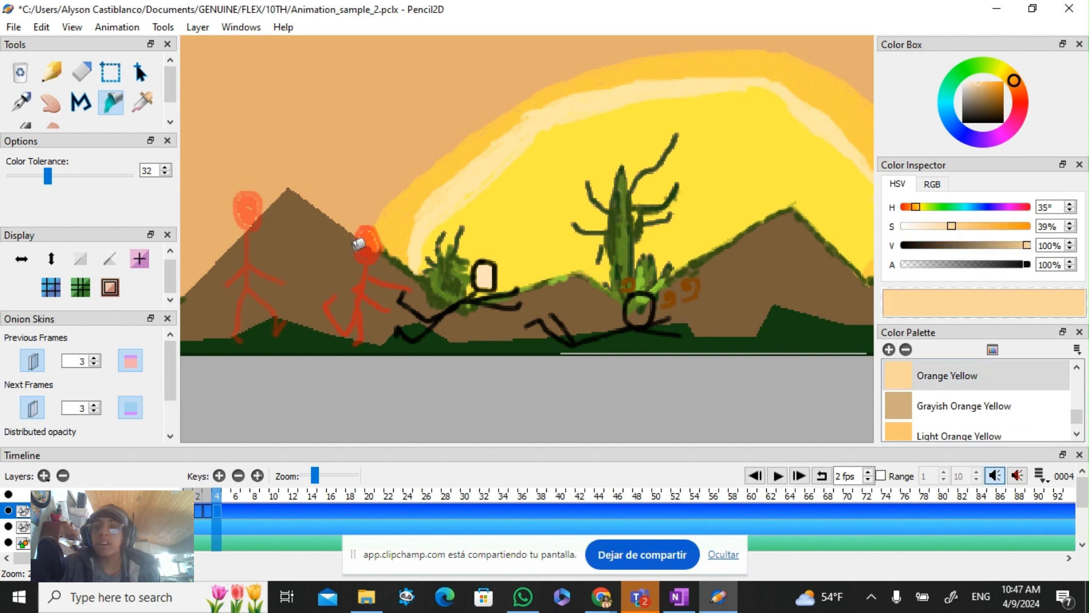
scroll(620, 306, "up", 2)
left_click(640, 311)
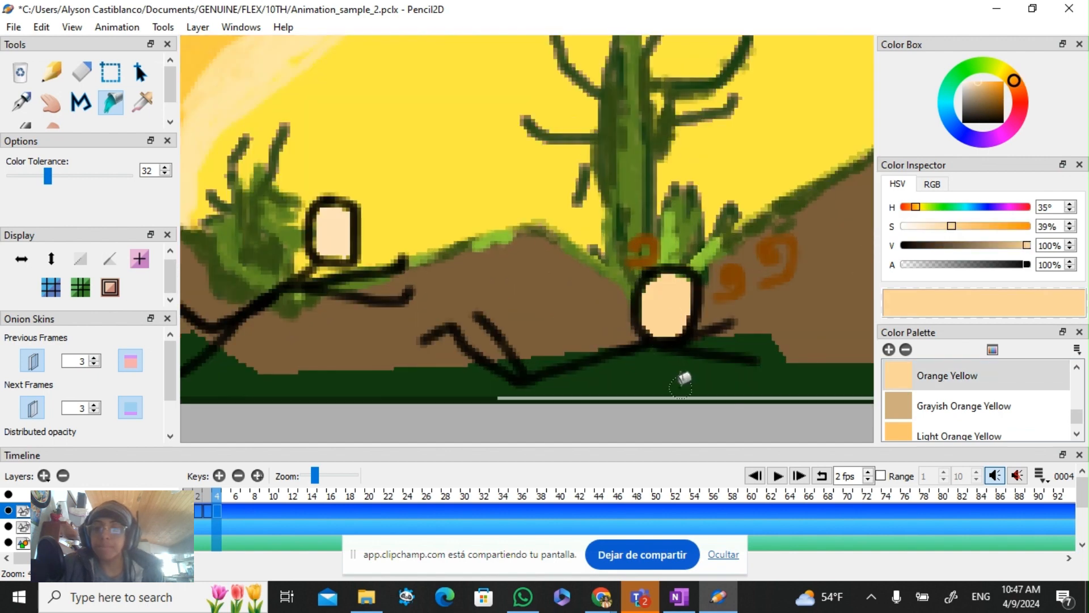
scroll(683, 330, "down", 2)
scroll(759, 350, "down", 2)
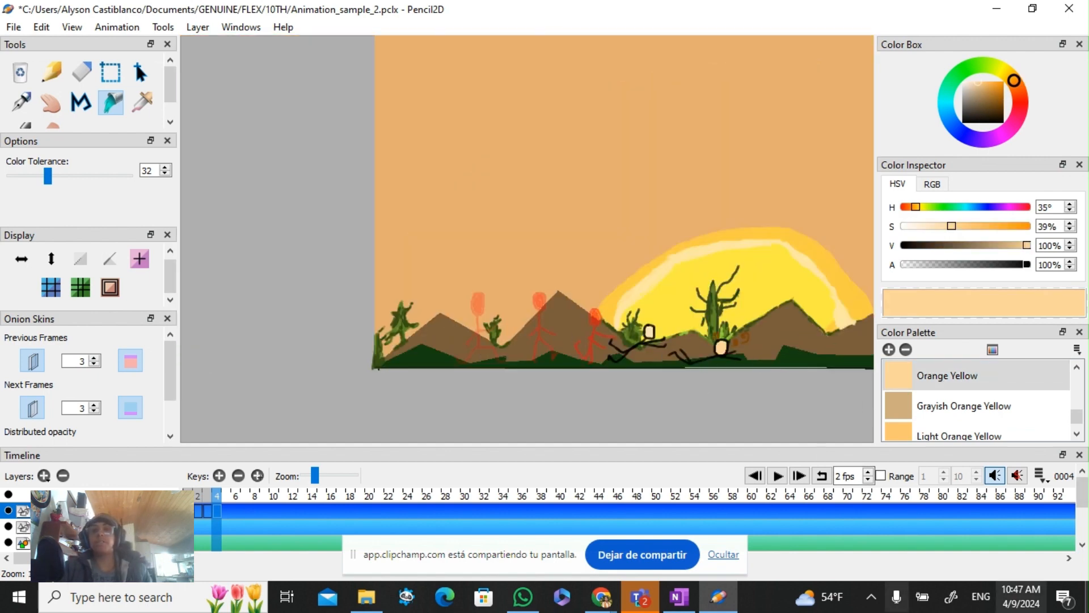
scroll(772, 344, "up", 2)
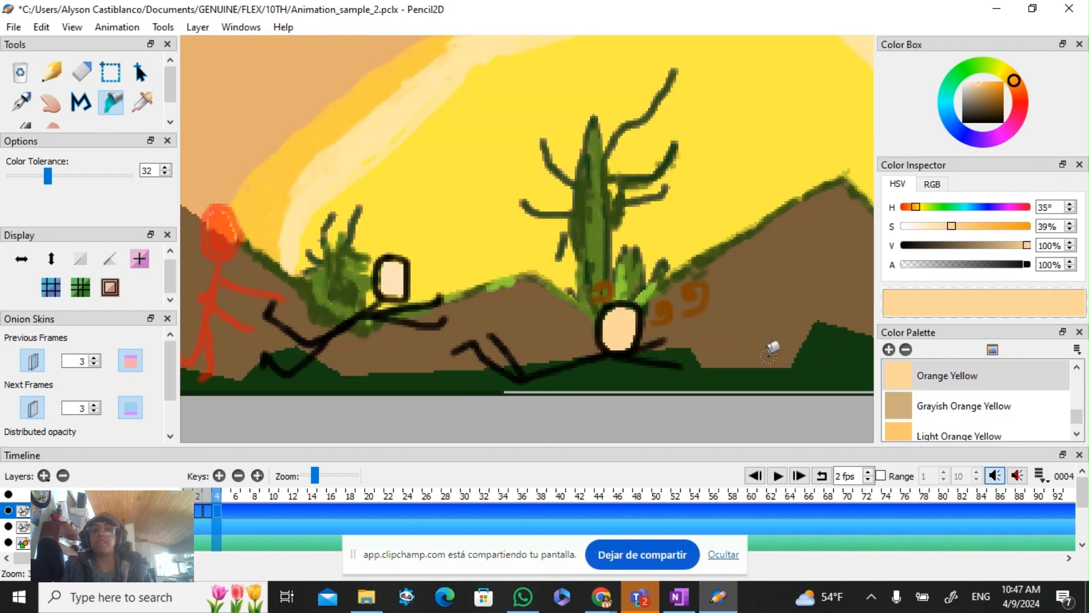
scroll(773, 345, "down", 2)
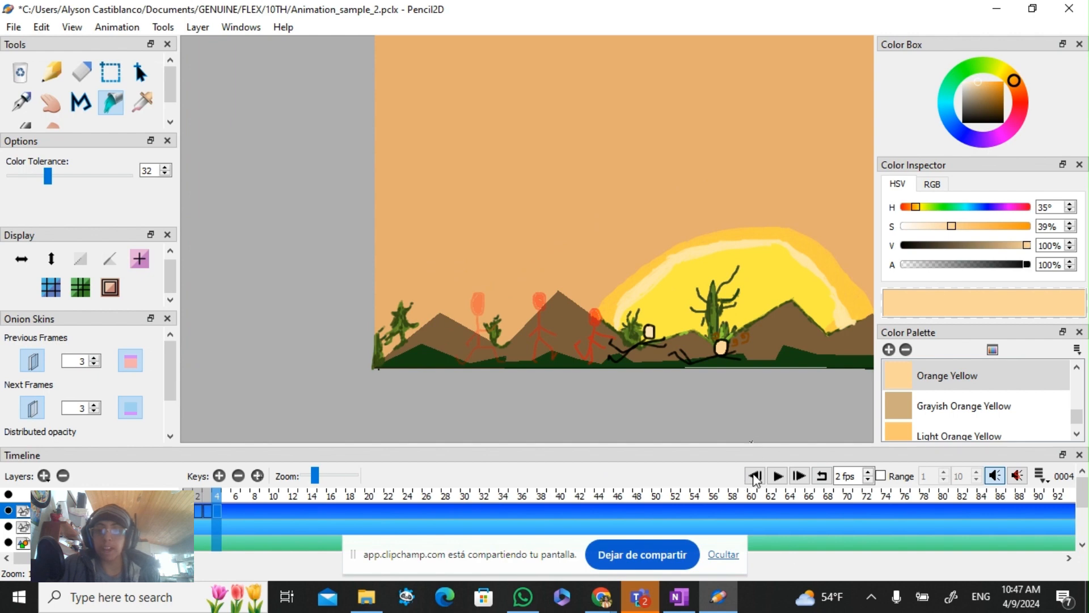
Step: Play the animation and go through frames 1 to 4 to review the stick figure's movement
left_click(777, 476)
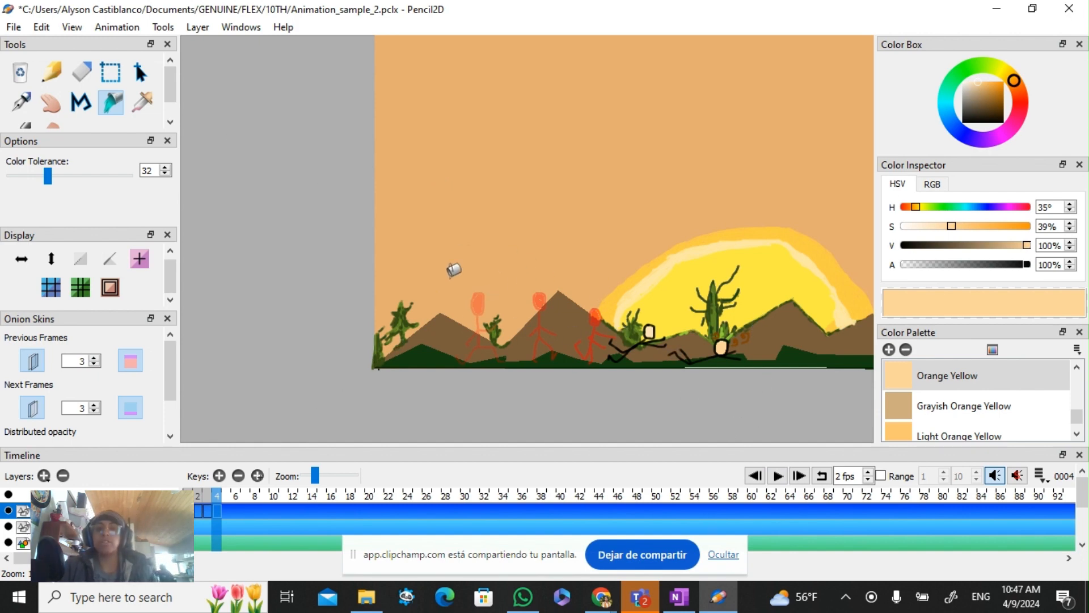
left_click(206, 511)
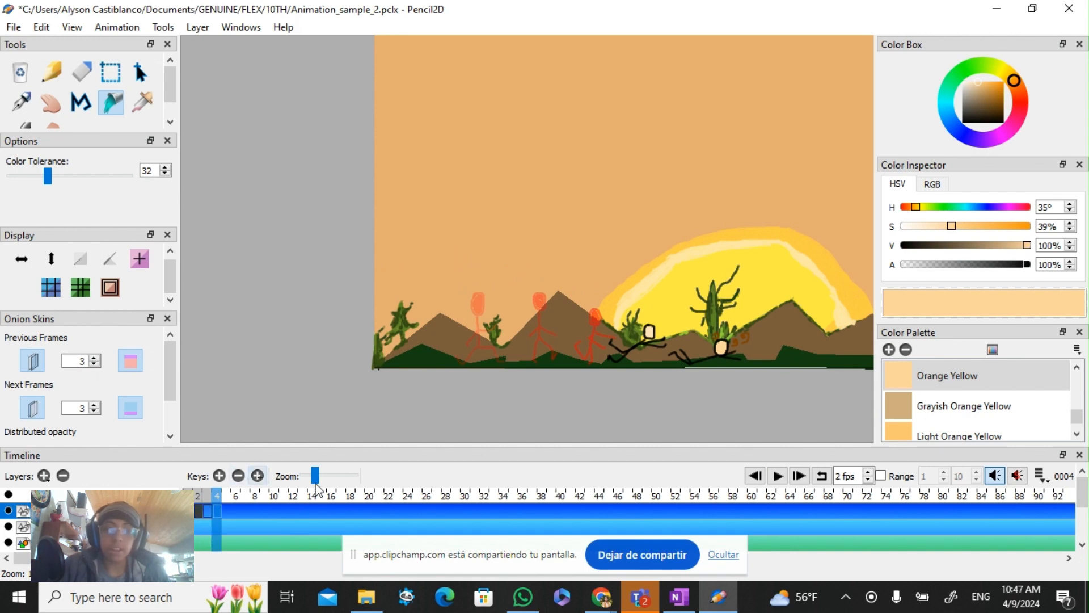
left_click(755, 478)
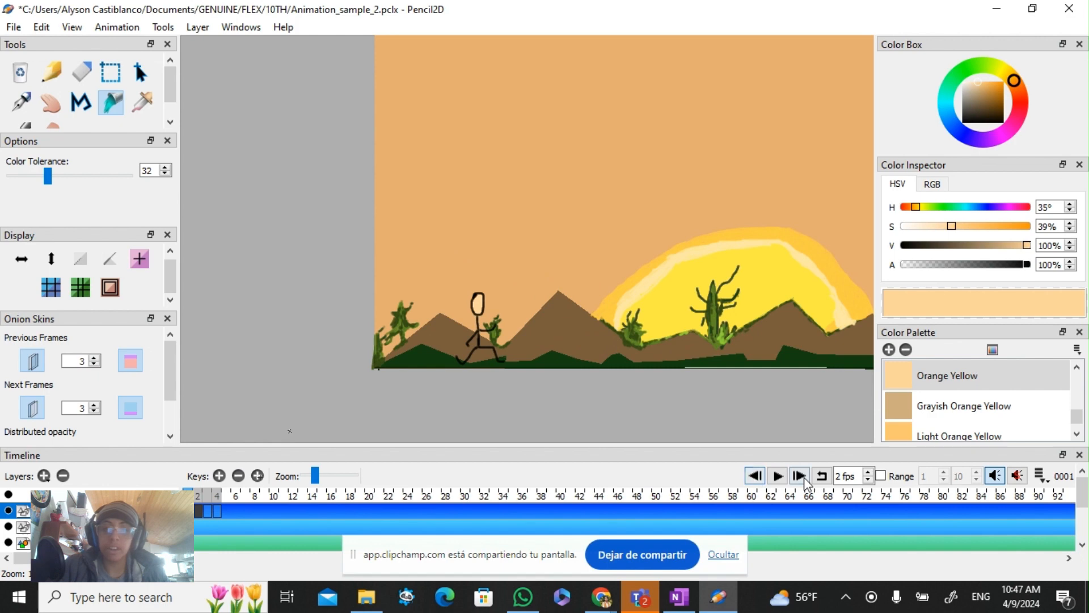
left_click(799, 477)
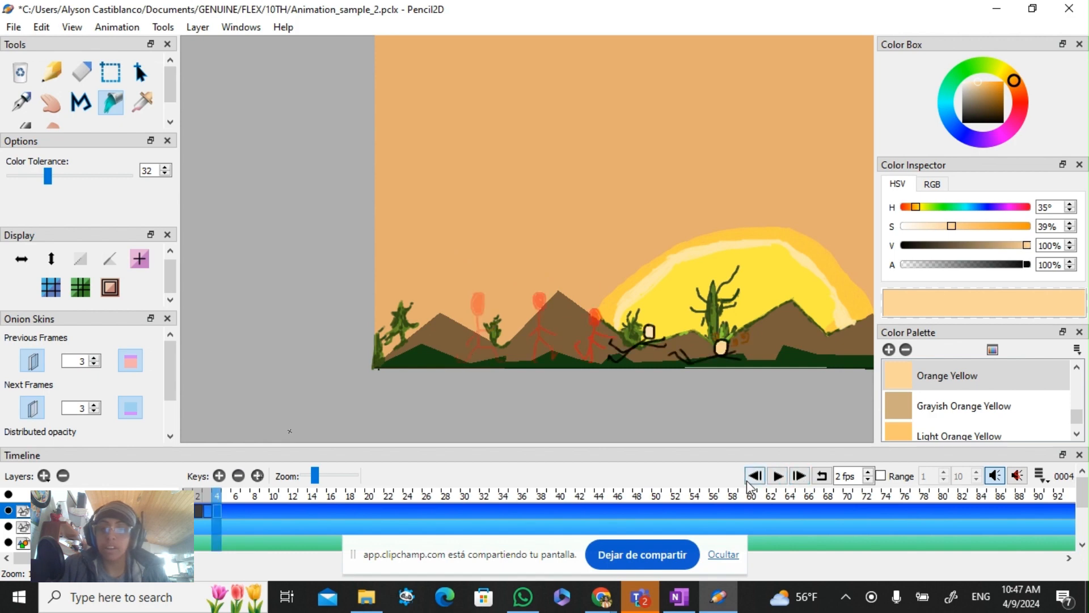
left_click(755, 478)
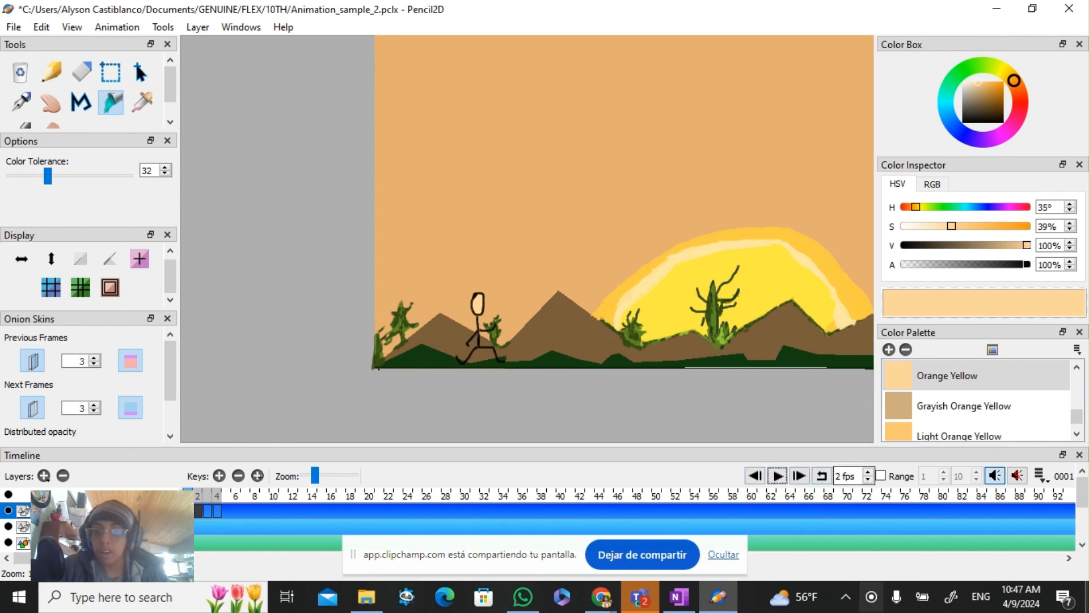
left_click(200, 492)
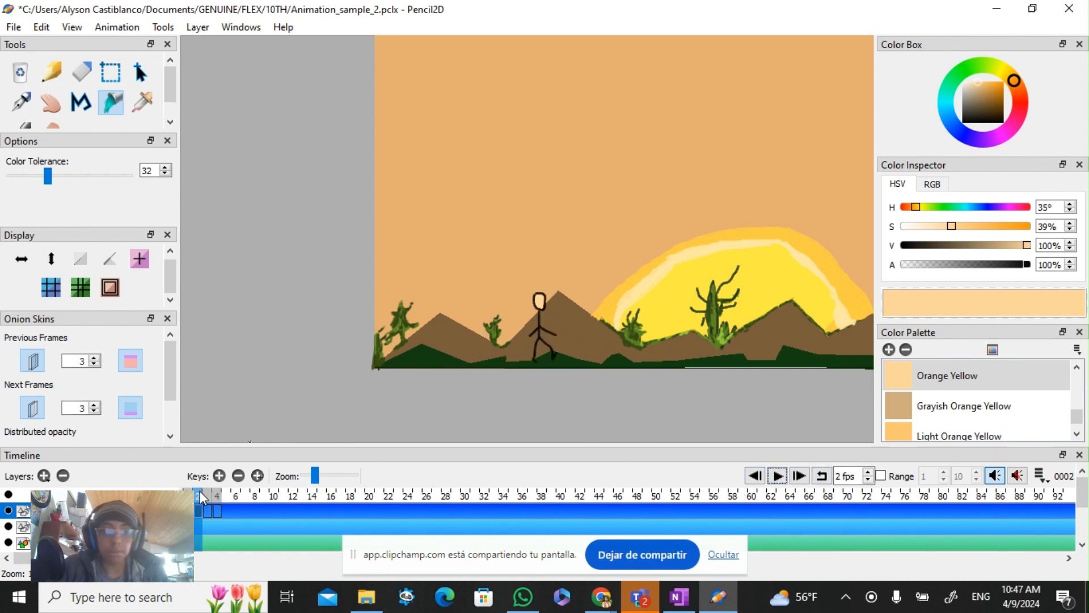
left_click(209, 493)
left_click(217, 495)
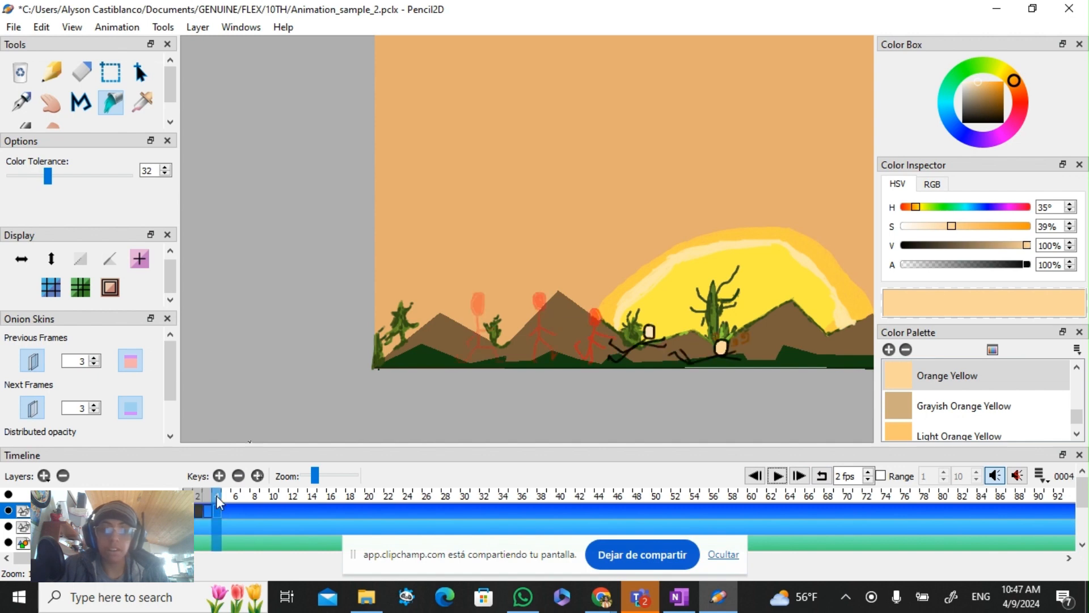
left_click(195, 493)
left_click(198, 492)
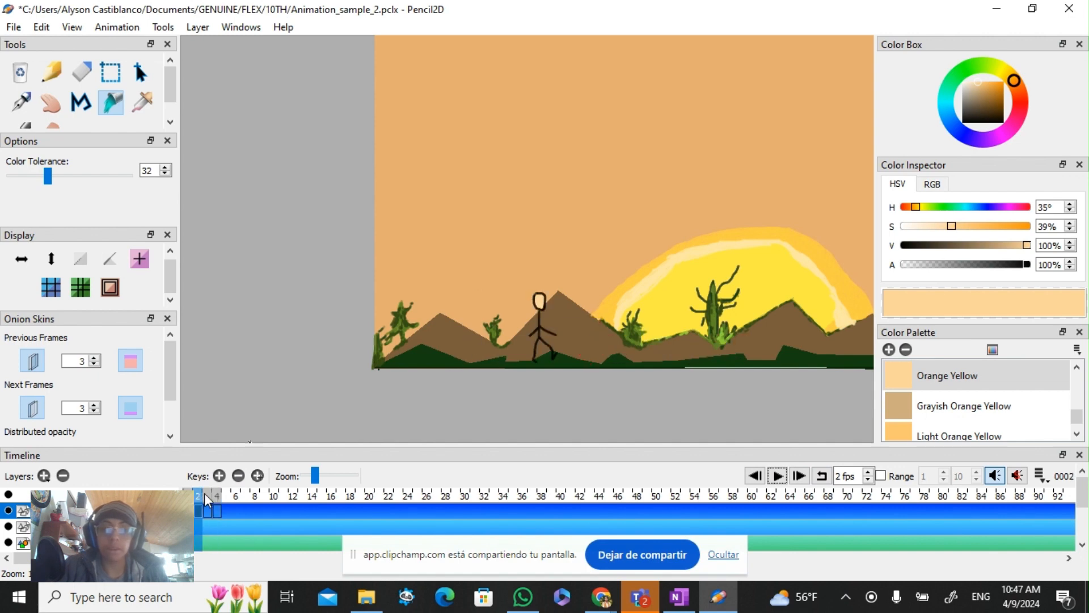
left_click(206, 492)
left_click(216, 494)
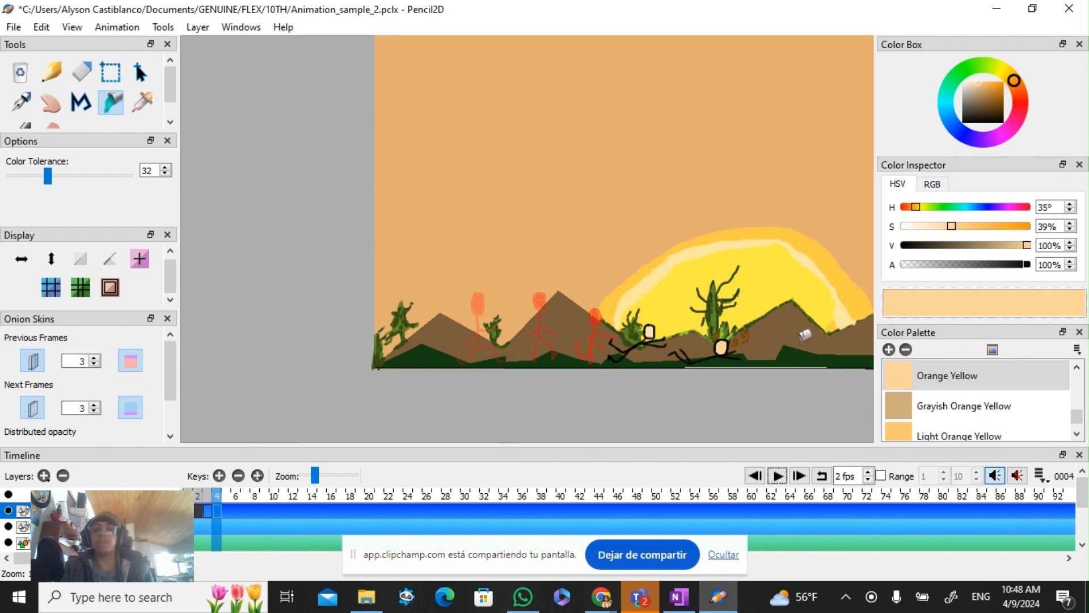
Step: Draw a third stick figure on frame 4 with the Pencil tool in Black, beyond the tall cactus, propped on its arms with legs bent behind
scroll(821, 355, "up", 3)
scroll(821, 355, "up", 2)
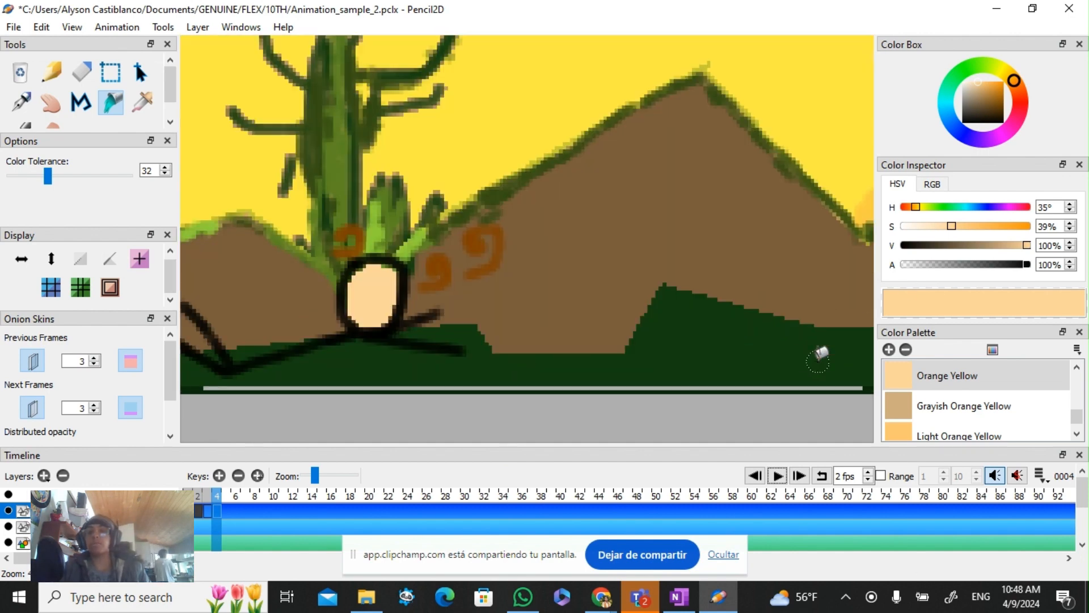
scroll(821, 355, "down", 3)
scroll(821, 355, "up", 1)
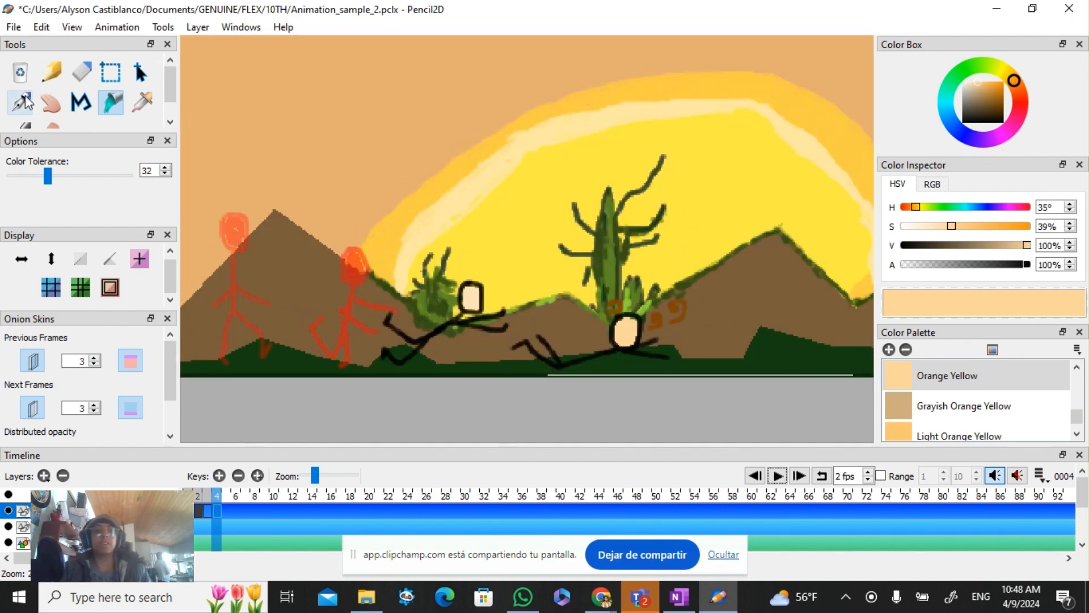
left_click(51, 72)
scroll(1022, 396, "up", 10)
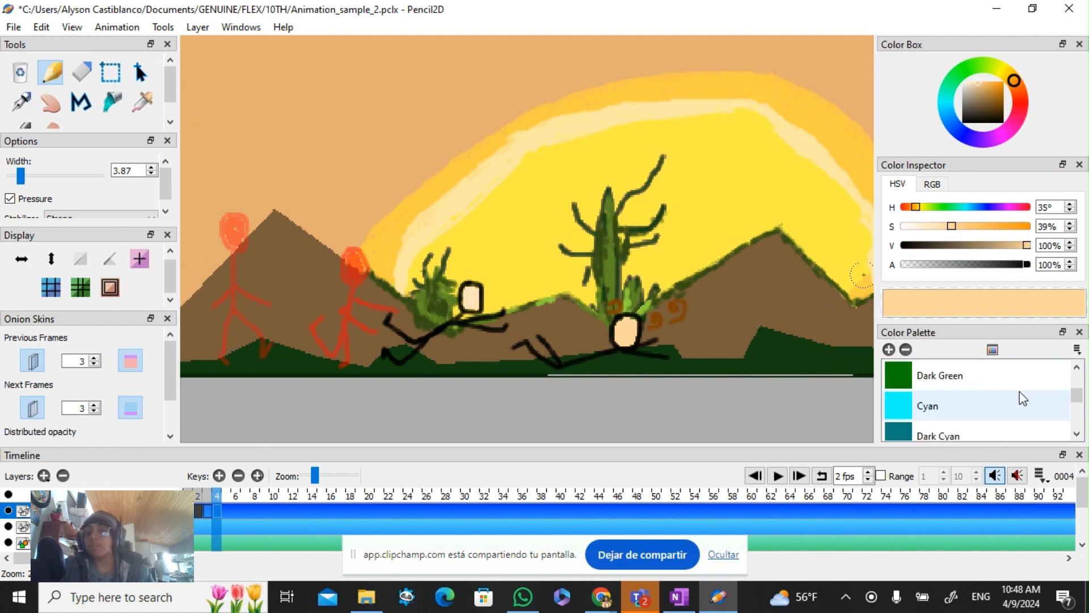
left_click(925, 373)
scroll(811, 366, "down", 1)
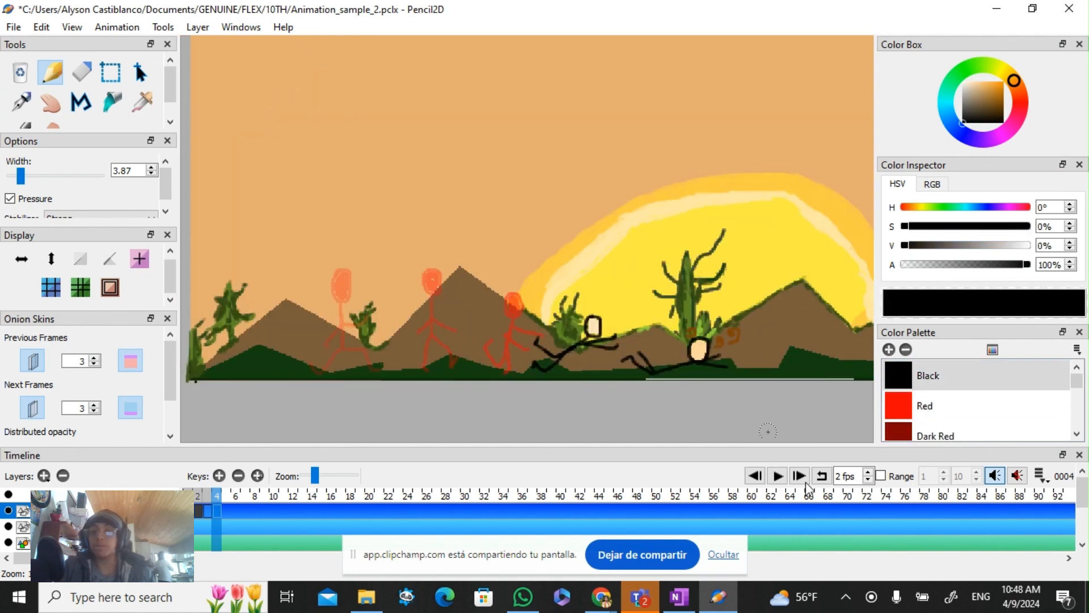
scroll(811, 316, "down", 3)
left_click_drag(718, 212, 446, 213)
scroll(674, 309, "up", 2)
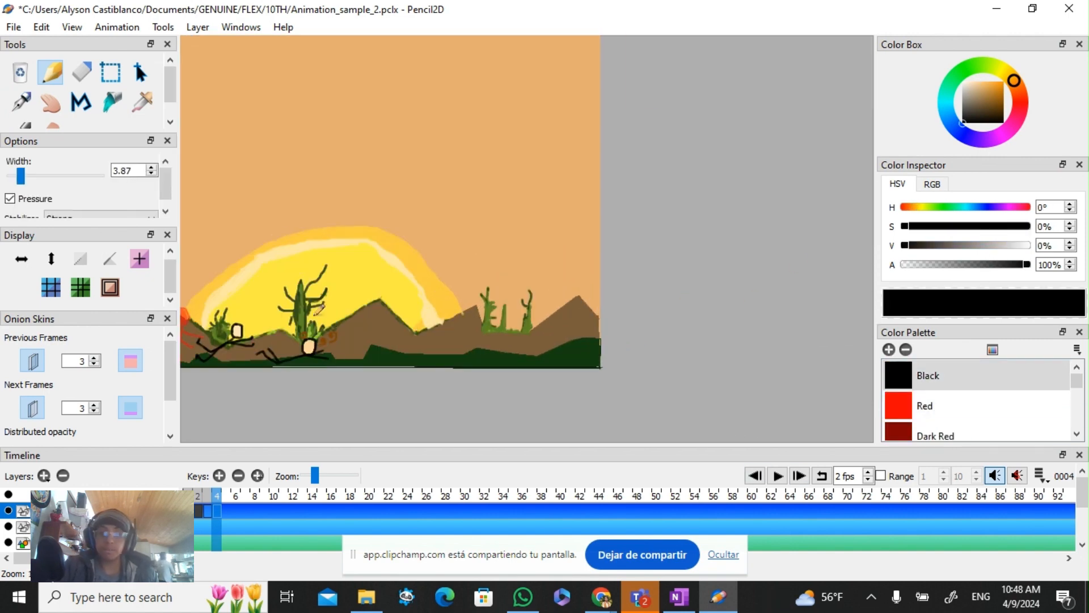
left_click_drag(264, 364, 440, 370)
scroll(442, 369, "up", 3)
scroll(729, 285, "down", 2)
left_click_drag(766, 294, 820, 292)
scroll(759, 306, "up", 2)
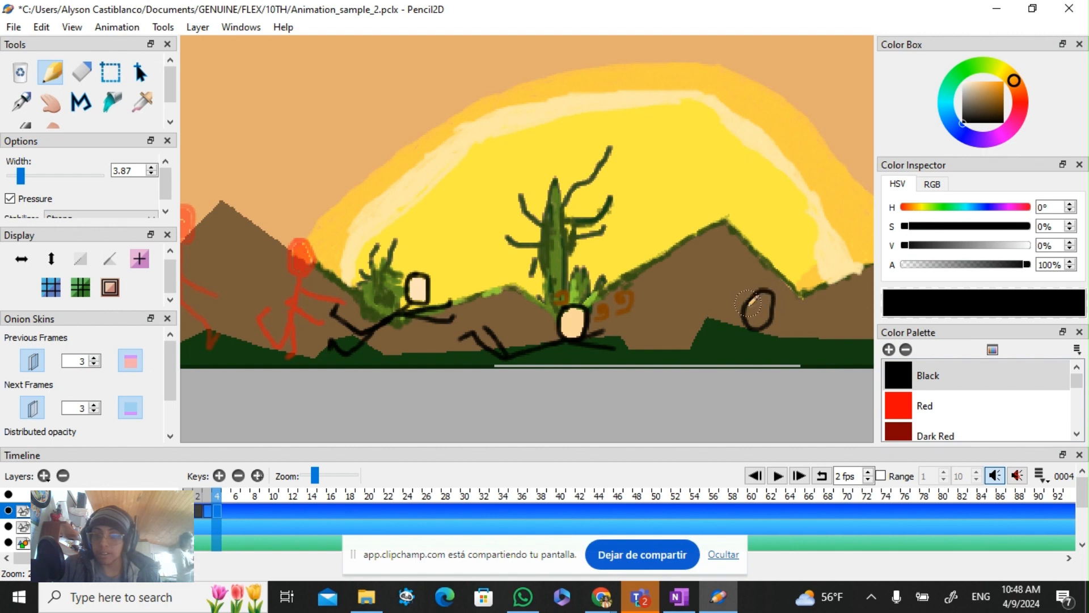
left_click_drag(750, 340, 809, 355)
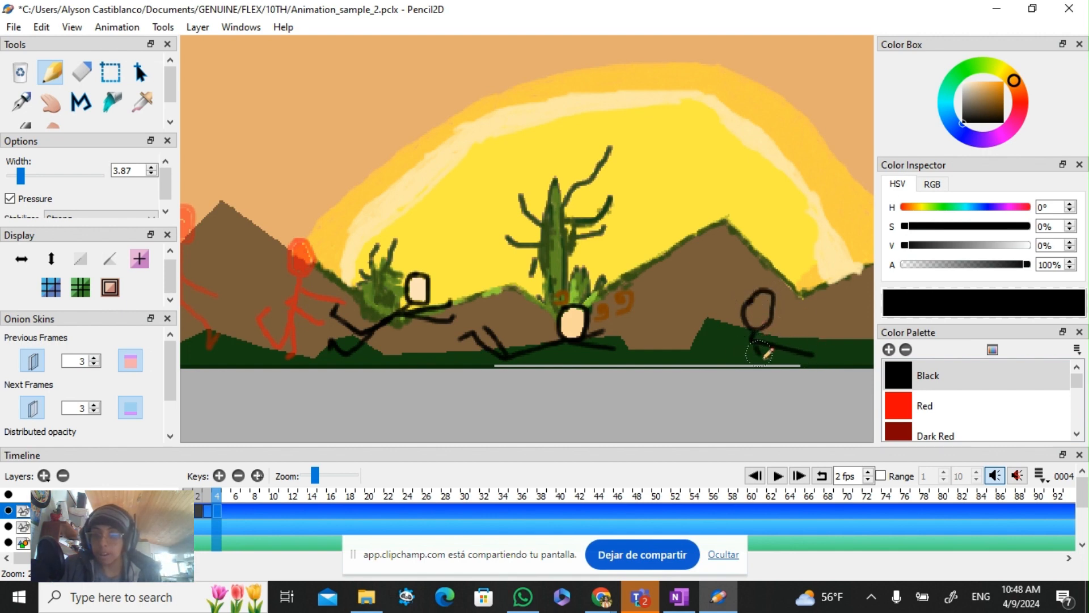
mouse_move(752, 336)
left_mouse_down()
mouse_move(719, 352)
mouse_move(679, 332)
mouse_move(668, 350)
mouse_move(683, 316)
left_mouse_up()
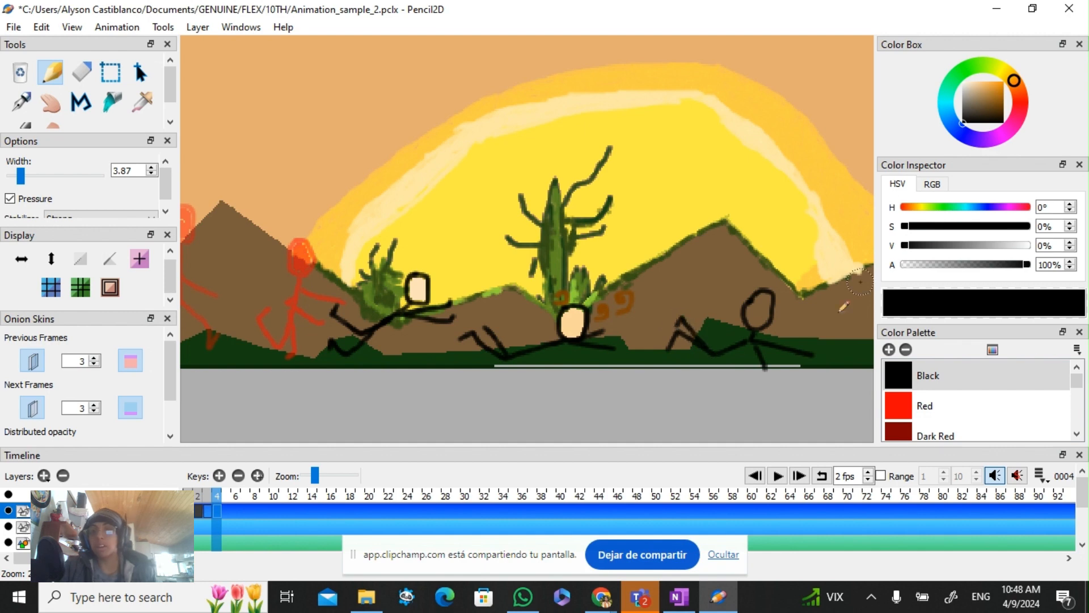
Step: Fill the propped-up figure's head with Orange Yellow using the Bucket tool
key("k")
scroll(1018, 434, "down", 4)
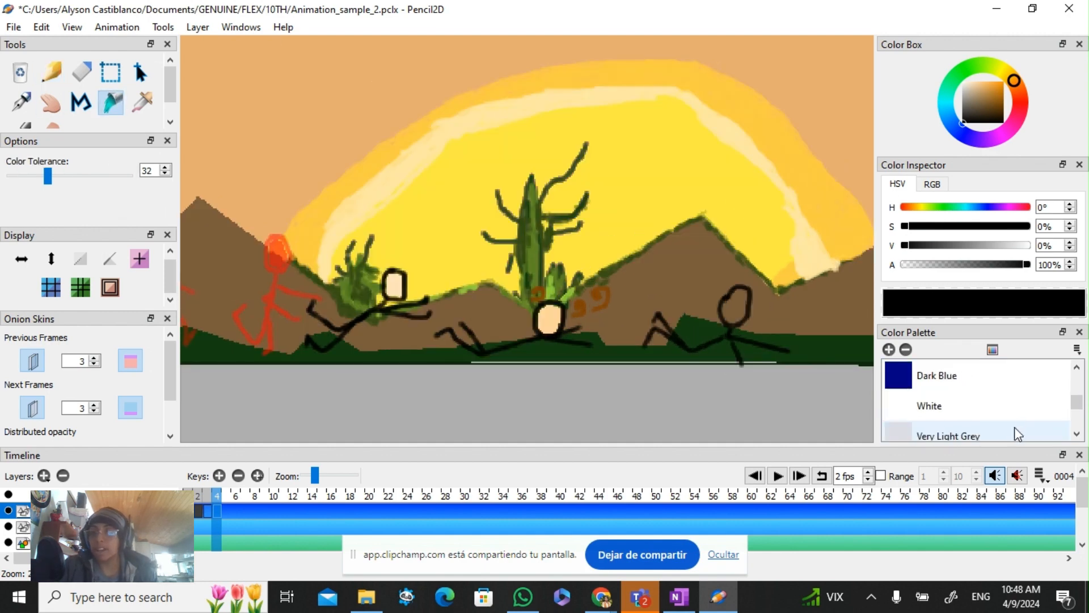
scroll(976, 397, "down", 5)
scroll(956, 380, "up", 1)
scroll(957, 380, "down", 1)
left_click(953, 375)
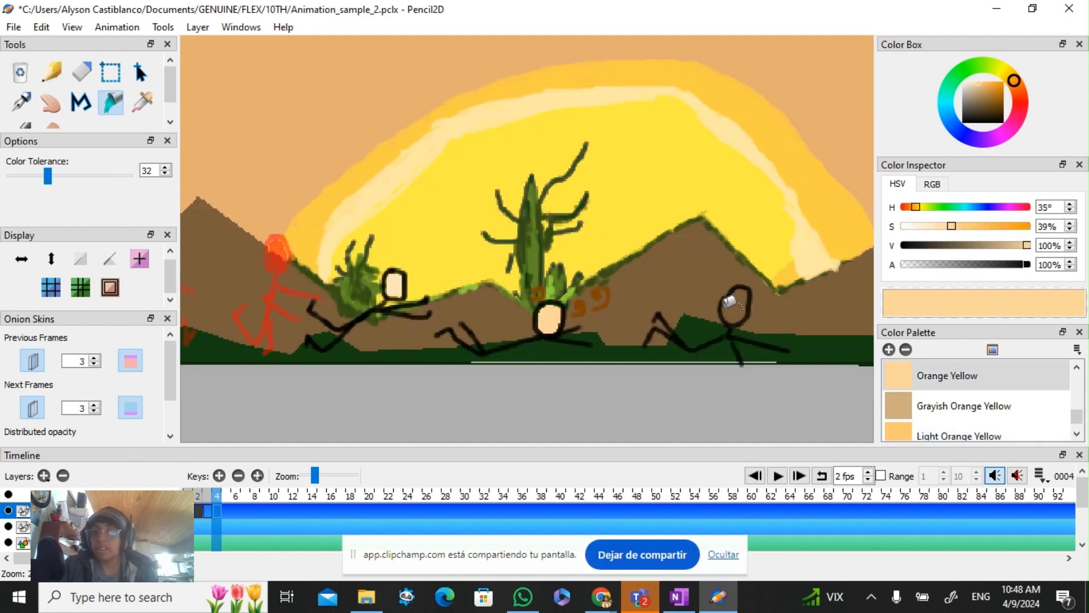
left_click(733, 305)
scroll(824, 376, "down", 3)
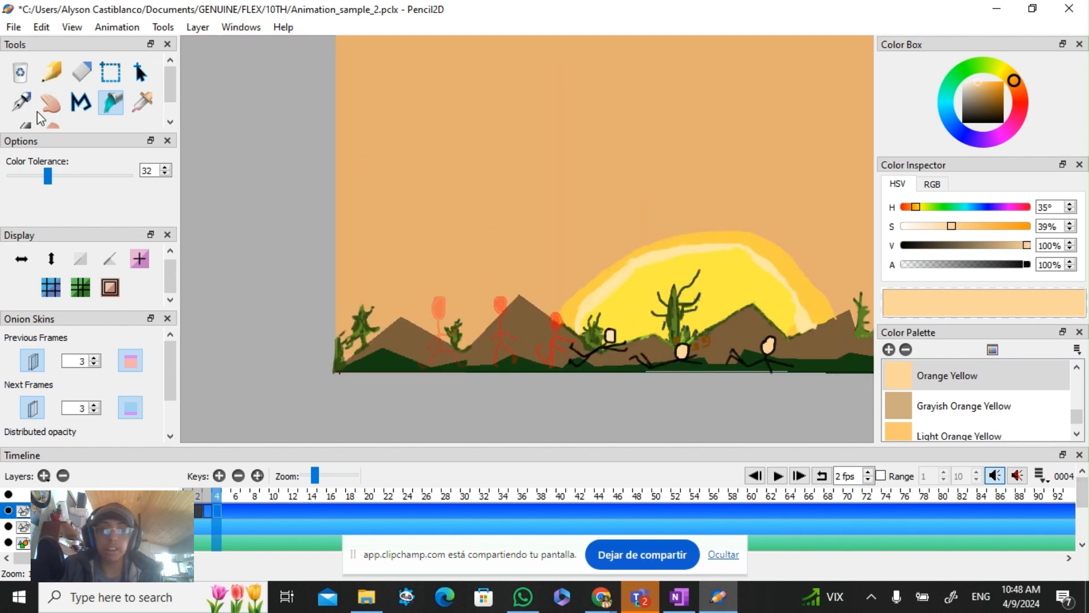
Step: Draw a fourth stick figure on frame 4 with the Pencil tool in Black, beyond the propped-up figure, crouching upright with arms and legs spread
key("p")
scroll(975, 397, "up", 10)
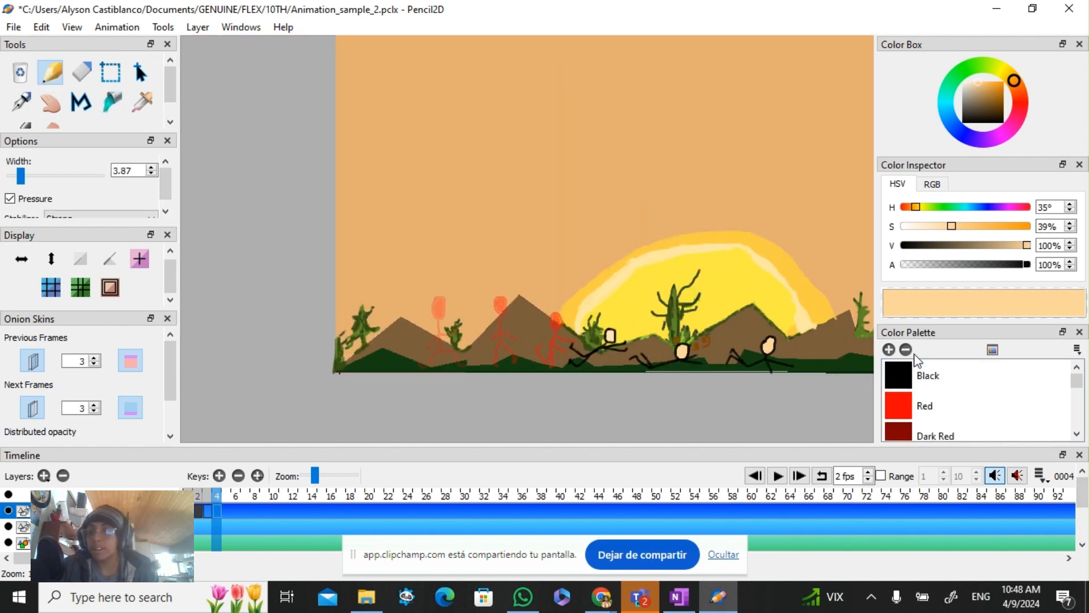
left_click(941, 376)
scroll(833, 294, "up", 3)
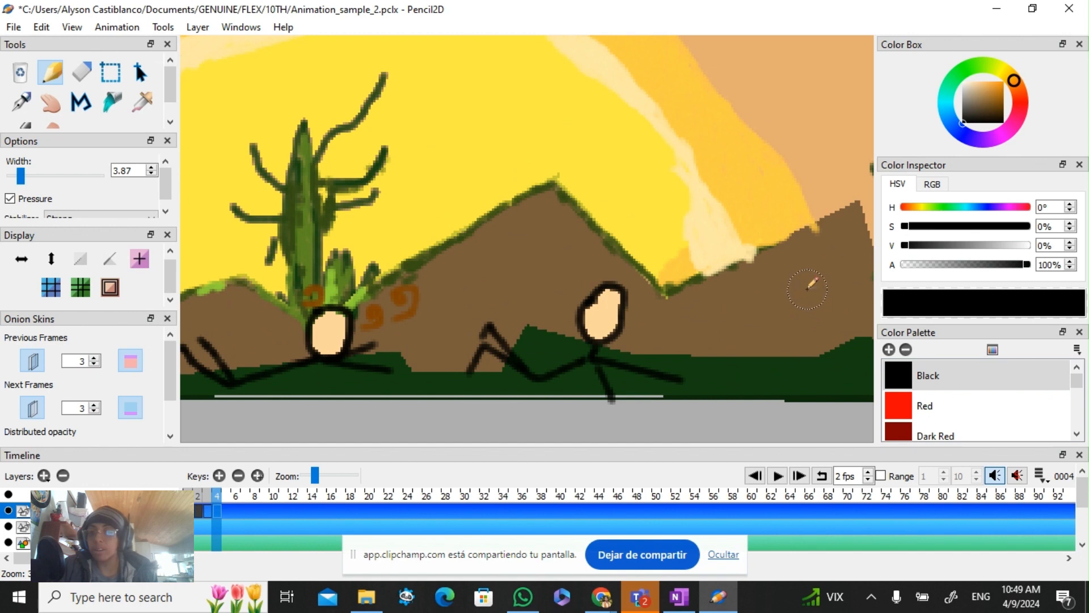
mouse_move(794, 301)
left_mouse_down()
mouse_move(829, 337)
mouse_move(834, 299)
mouse_move(805, 294)
mouse_move(830, 330)
mouse_move(815, 341)
mouse_move(799, 308)
mouse_move(826, 276)
left_mouse_up()
key("ctrl+z")
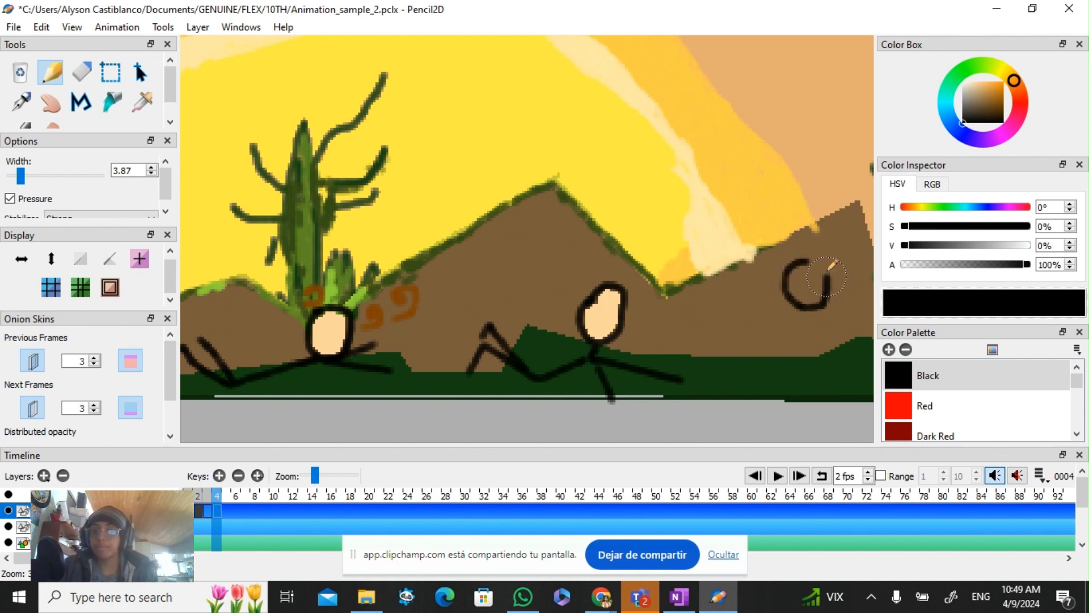
mouse_move(812, 329)
left_mouse_down()
mouse_move(774, 310)
mouse_move(846, 352)
mouse_move(806, 331)
mouse_move(759, 358)
left_mouse_up()
key("ctrl+z")
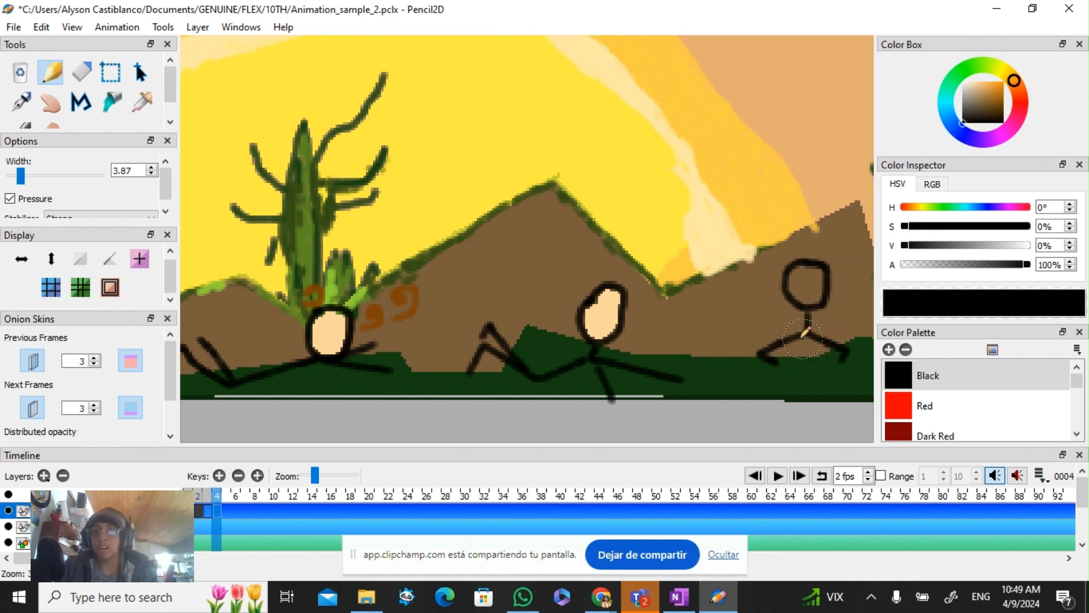
mouse_move(806, 330)
left_mouse_down()
mouse_move(803, 380)
mouse_move(794, 358)
mouse_move(779, 356)
mouse_move(763, 392)
left_mouse_up()
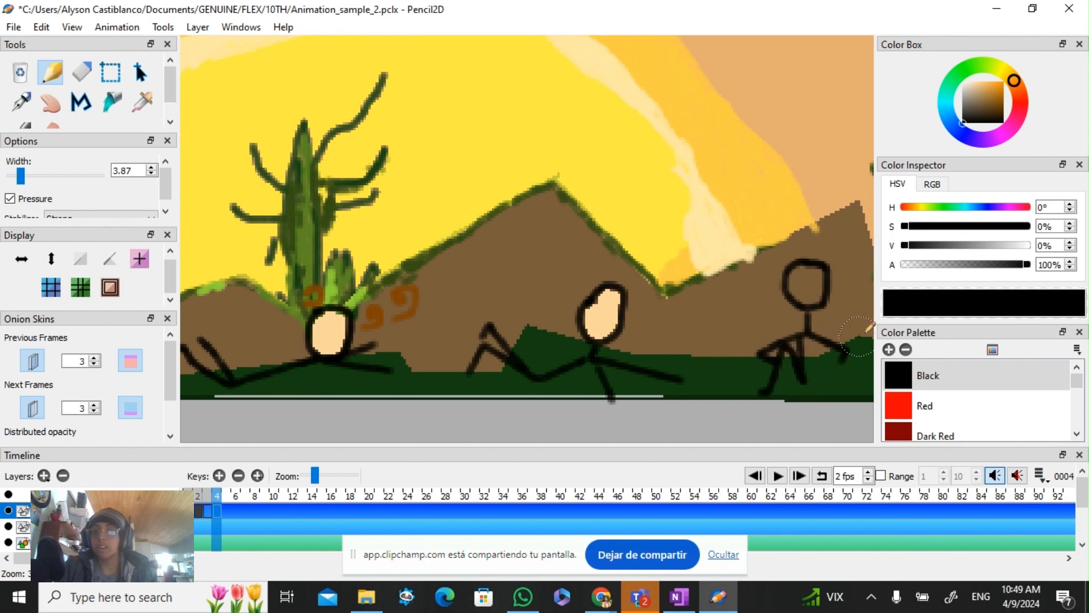
mouse_move(810, 340)
left_mouse_down()
mouse_move(797, 363)
mouse_move(848, 391)
left_mouse_up()
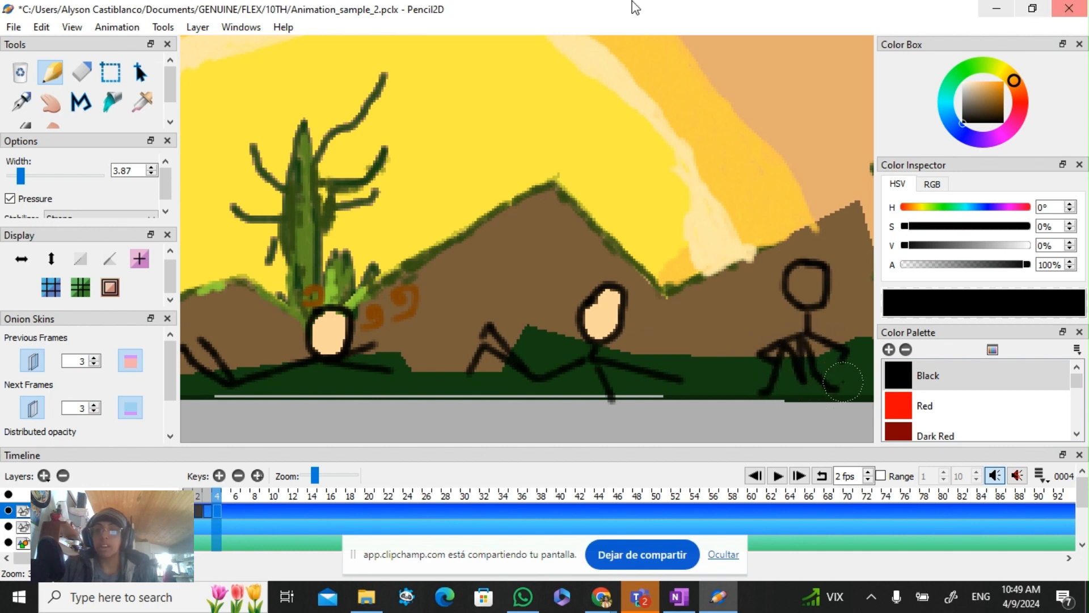
Step: Fill the crouching figure's head with Orange Yellow using the Bucket tool
left_click(112, 102)
left_click(805, 284)
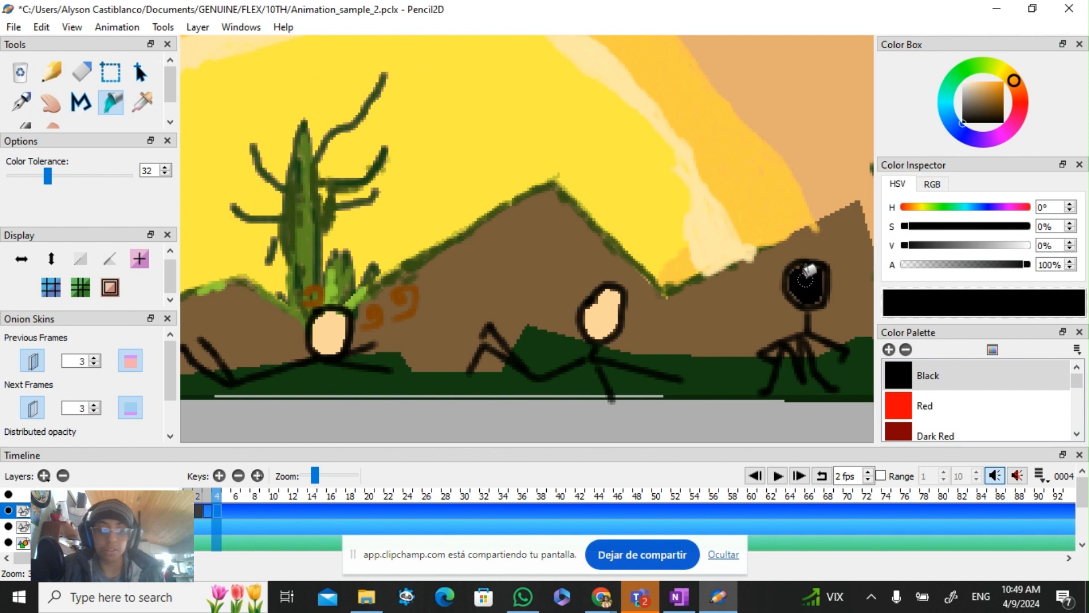
key("ctrl+z")
scroll(987, 408, "down", 10)
left_click(965, 433)
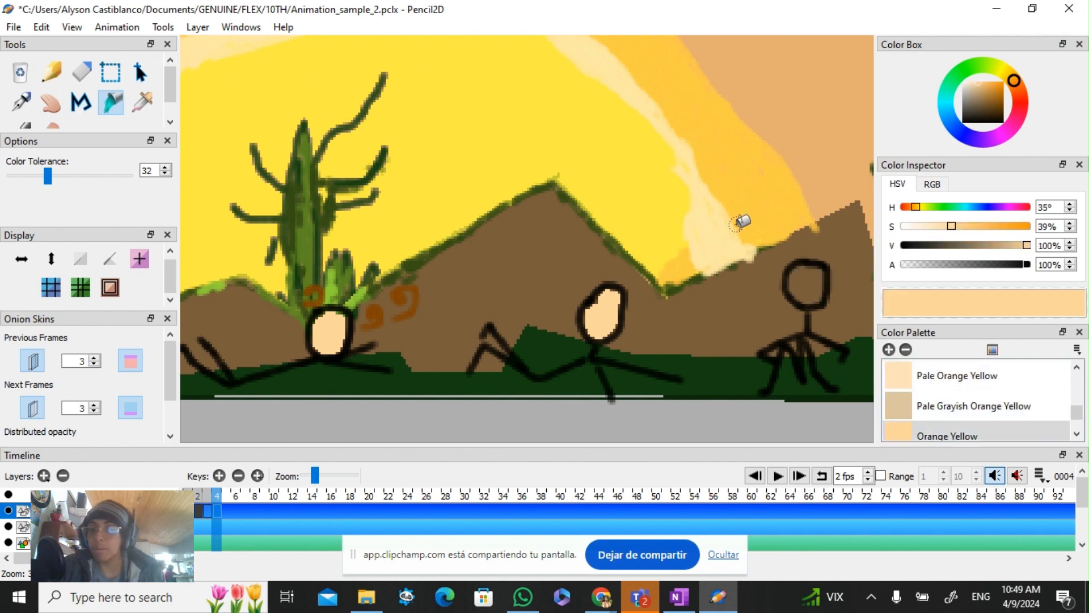
left_click(811, 281)
scroll(811, 281, "down", 5)
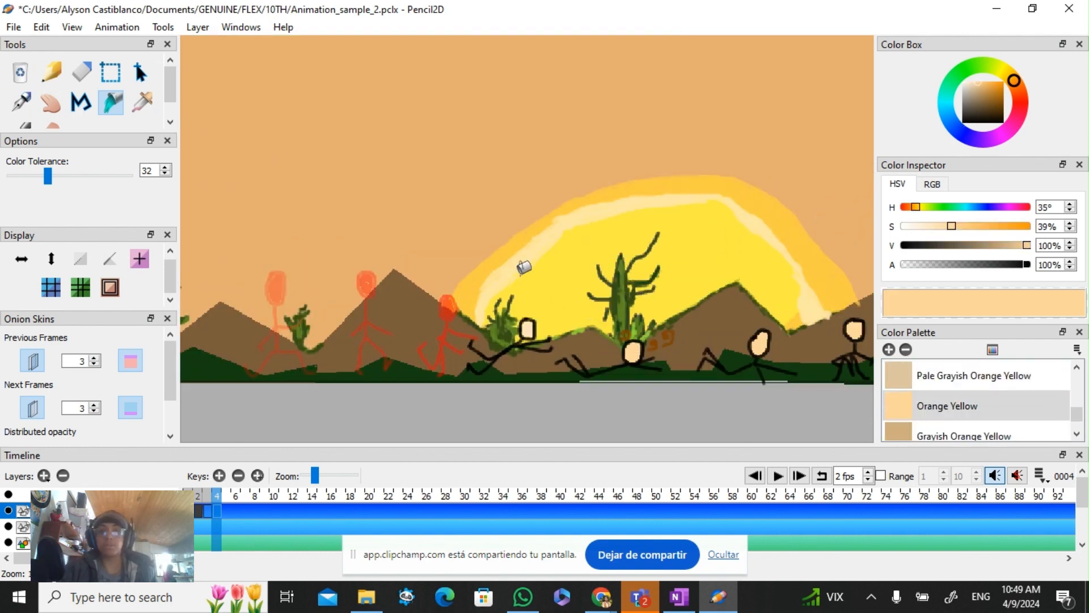
Step: Return to frame 1 and examine the onion-skinned poses across the desert scene
scroll(343, 335, "up", 3)
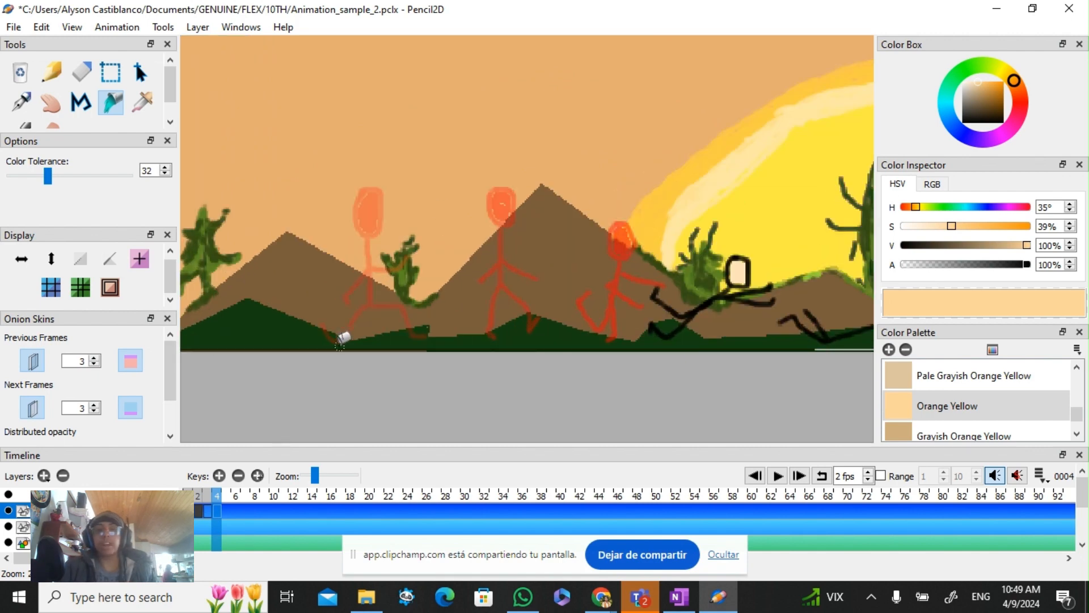
scroll(343, 334, "down", 3)
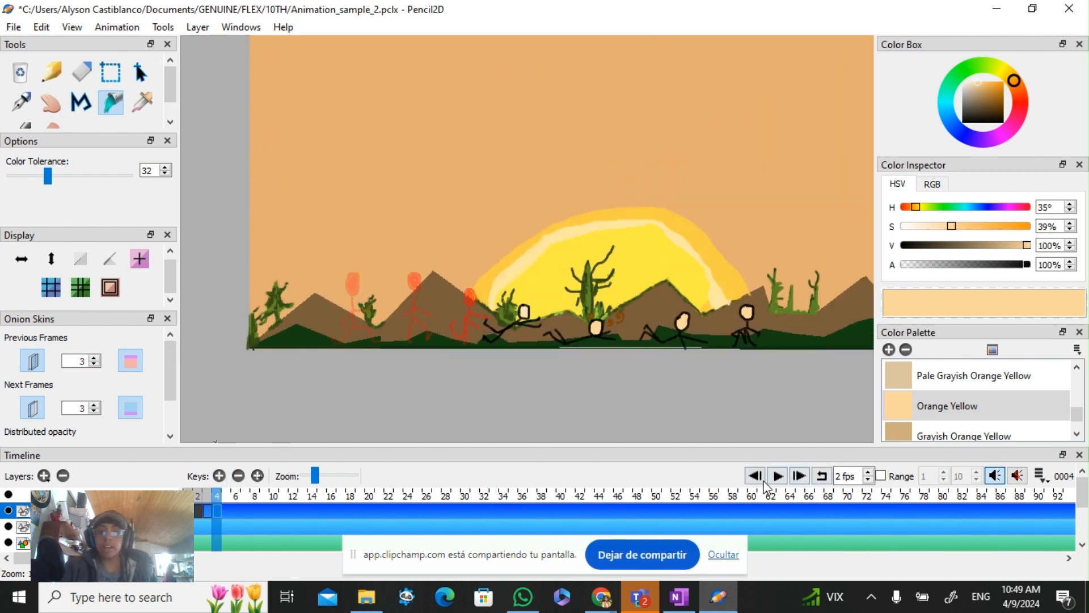
left_click(762, 481)
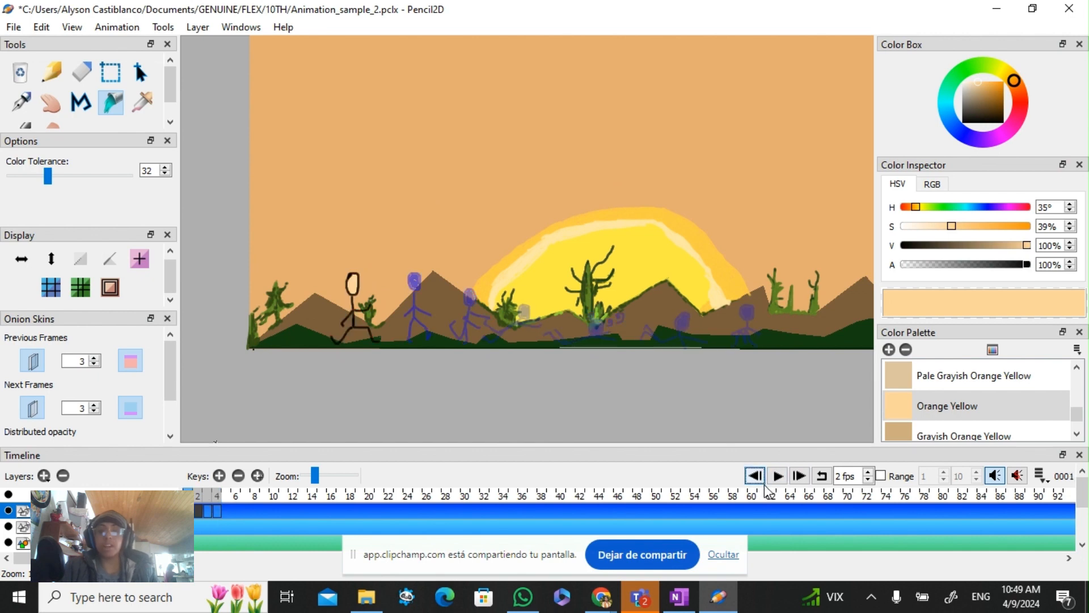
scroll(451, 331, "up", 2)
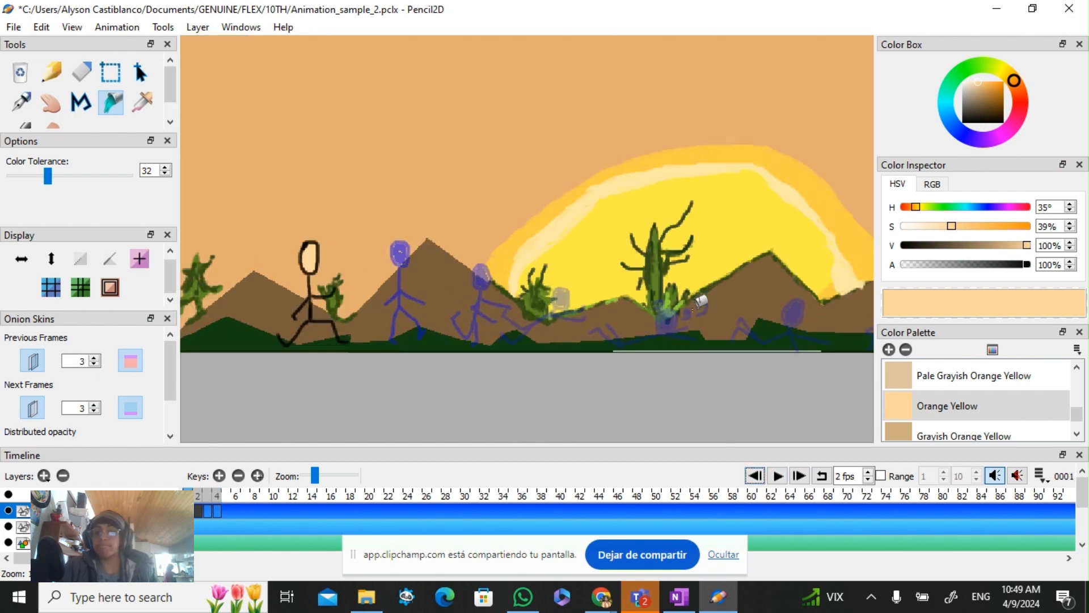
scroll(874, 326, "down", 2)
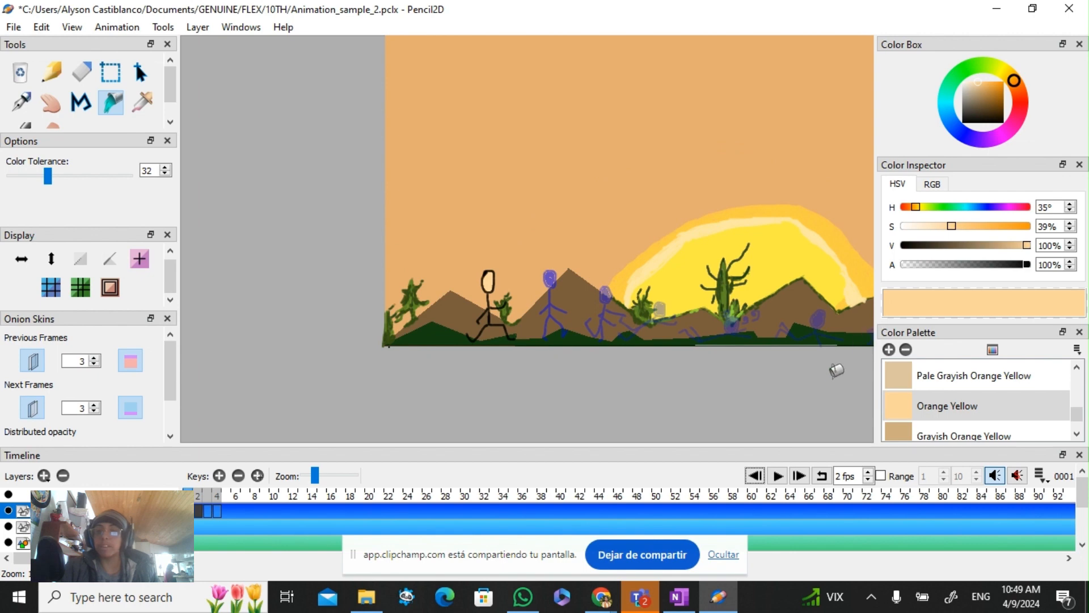
key("space")
mouse_move(703, 236)
left_mouse_down()
mouse_move(496, 272)
mouse_move(552, 255)
mouse_move(583, 229)
mouse_move(560, 218)
left_mouse_up()
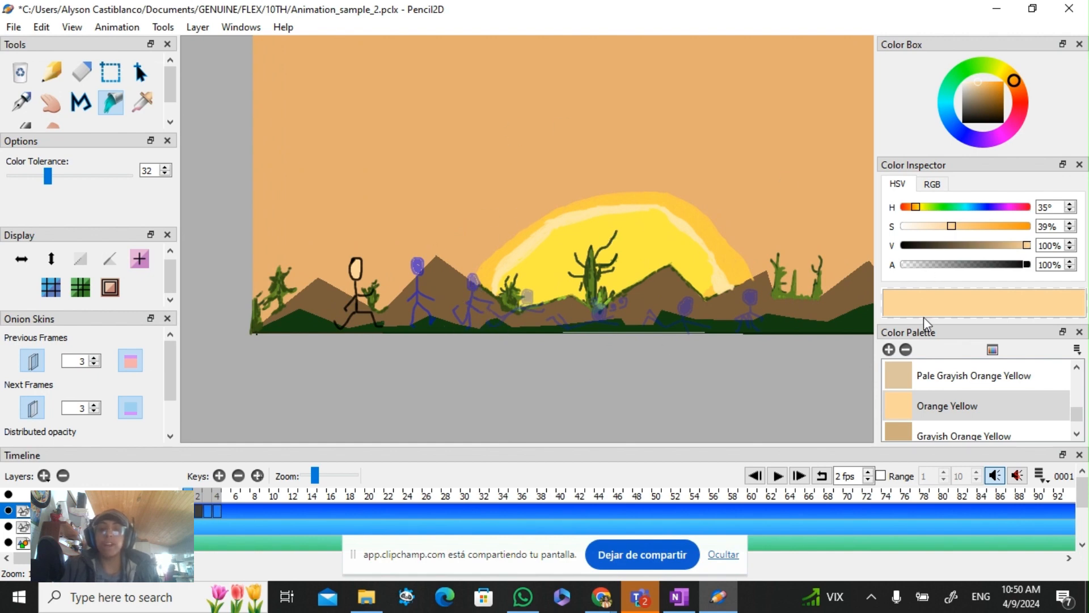
scroll(511, 321, "up", 3)
left_click_drag(525, 280, 528, 326)
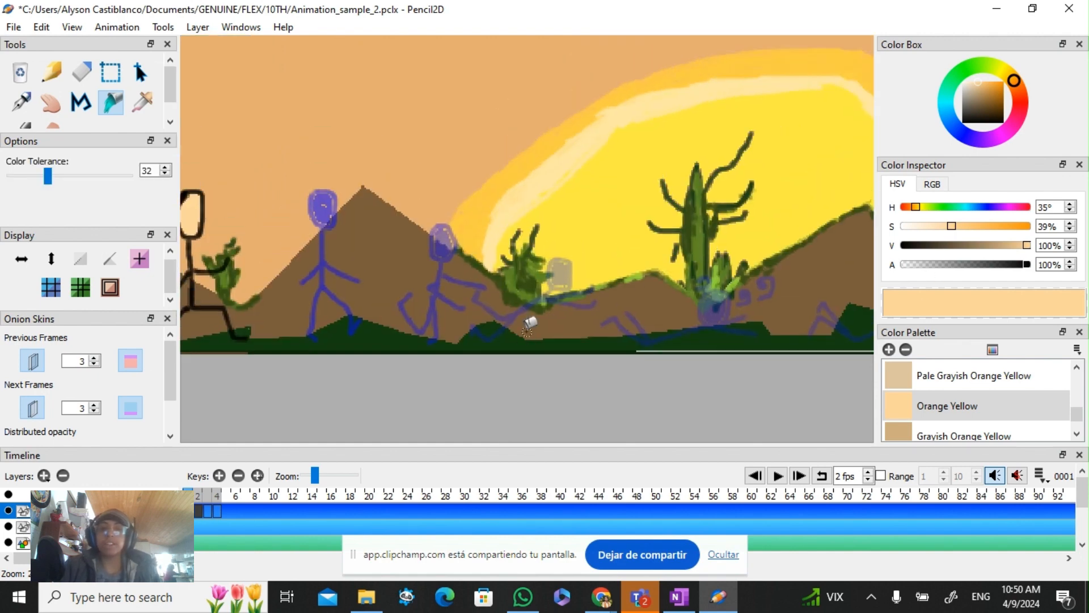
scroll(528, 328, "down", 3)
left_click_drag(547, 251, 507, 280)
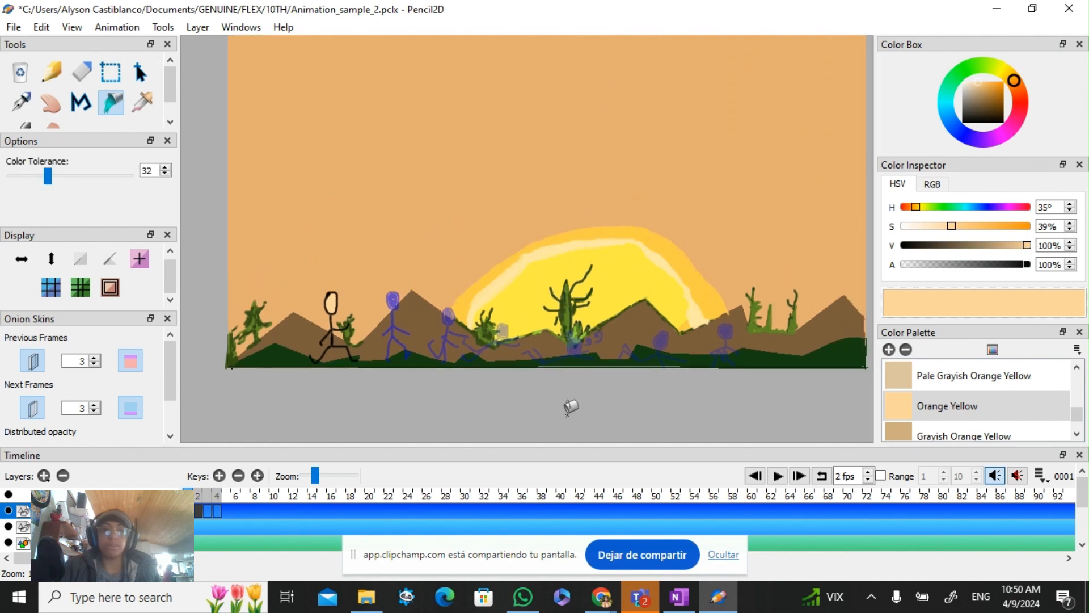
Step: Play the animation and examine the four figures drawn on frame 4
left_click(778, 476)
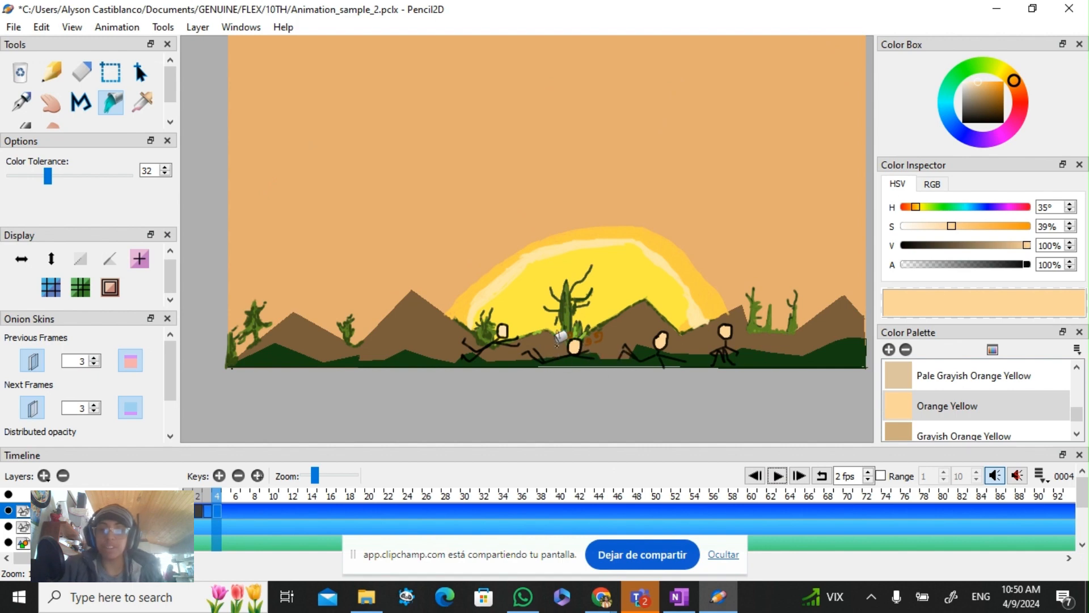
scroll(435, 374, "up", 3)
scroll(462, 390, "down", 4)
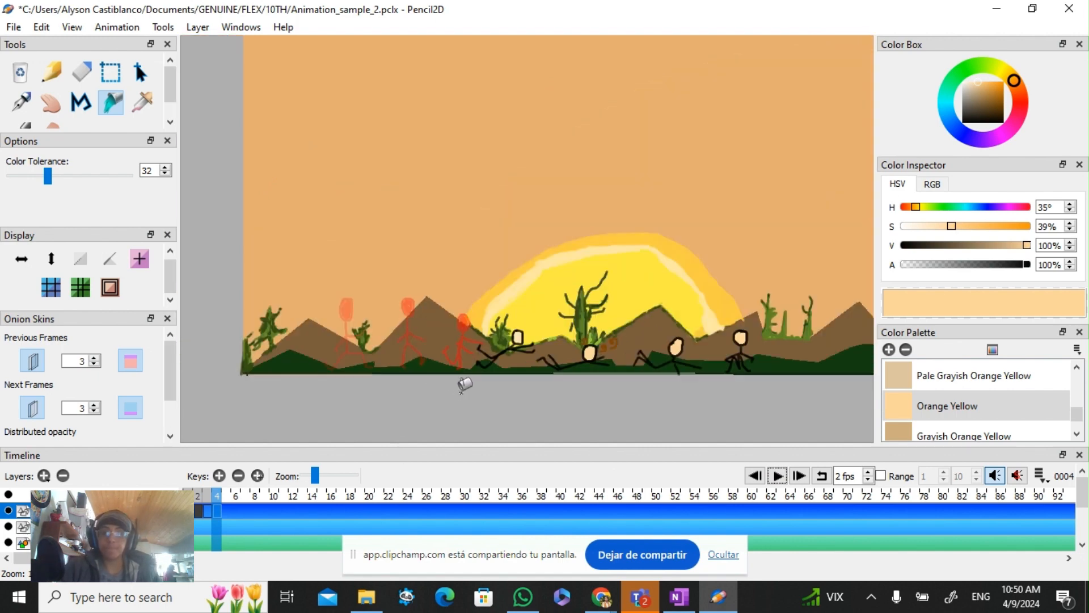
scroll(597, 416, "up", 3)
scroll(333, 380, "down", 2)
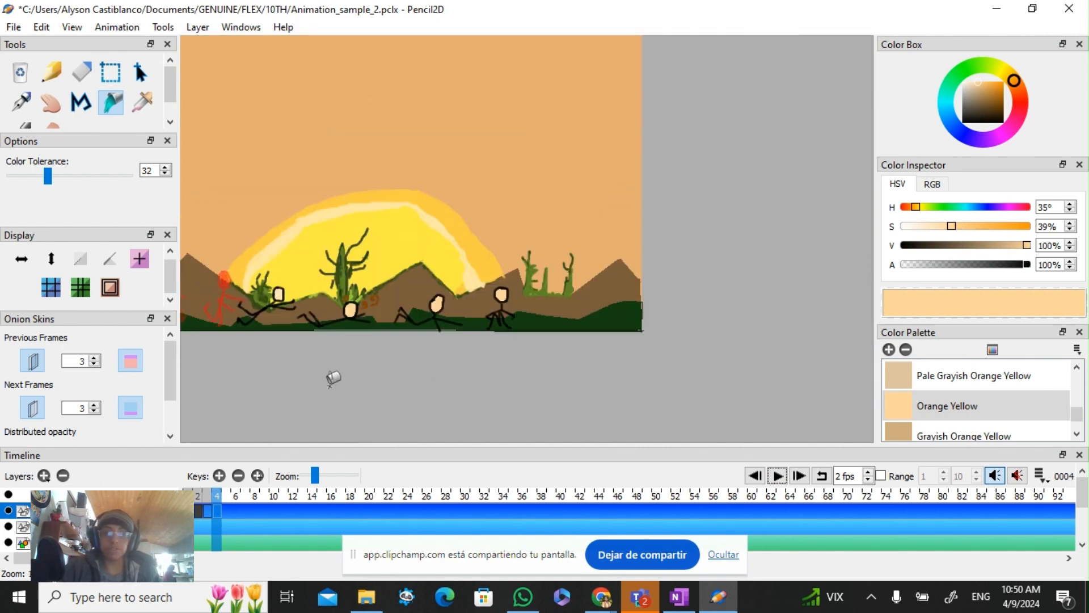
scroll(290, 386, "down", 2)
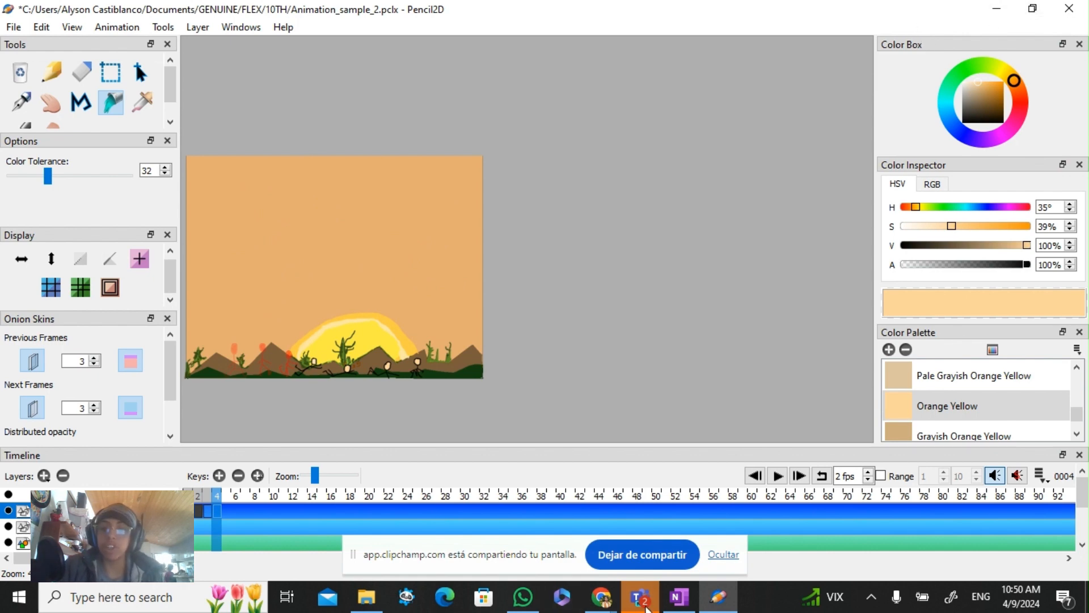
left_click(640, 595)
left_click(632, 602)
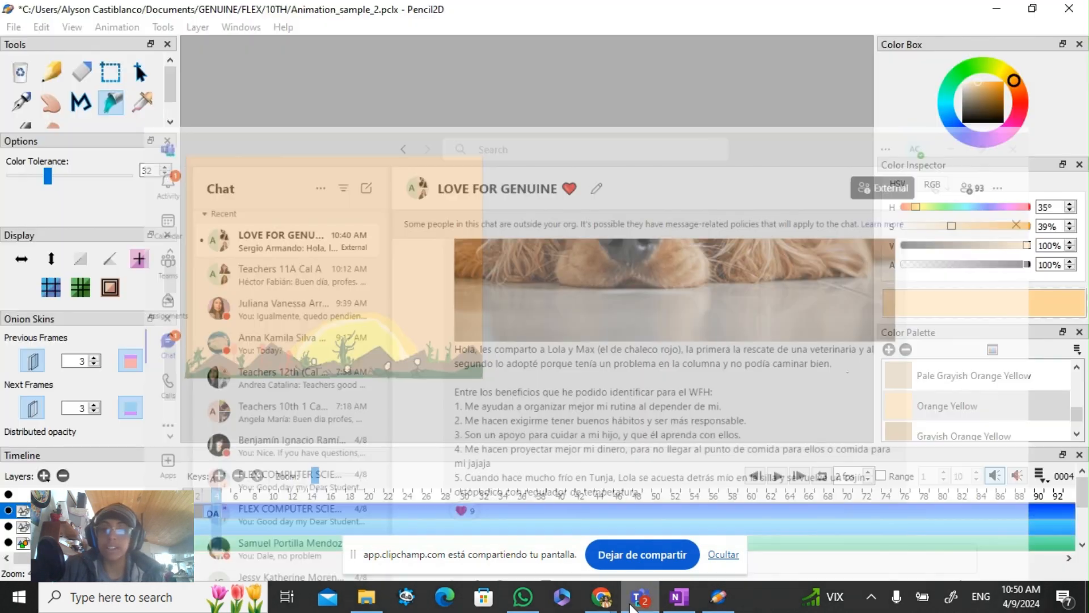
left_click(593, 603)
left_click(514, 528)
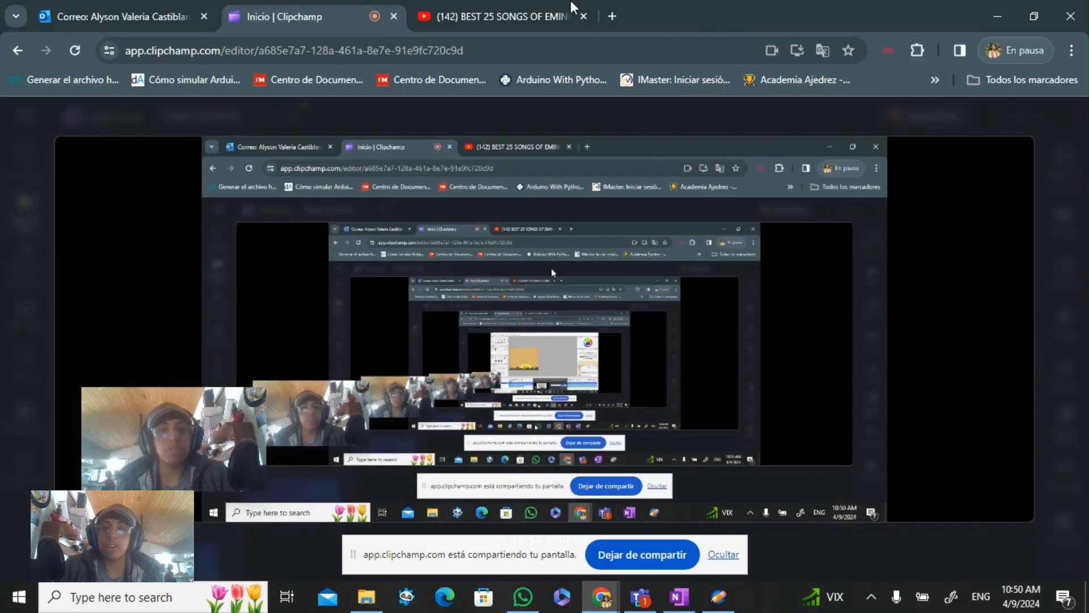
left_click(612, 16)
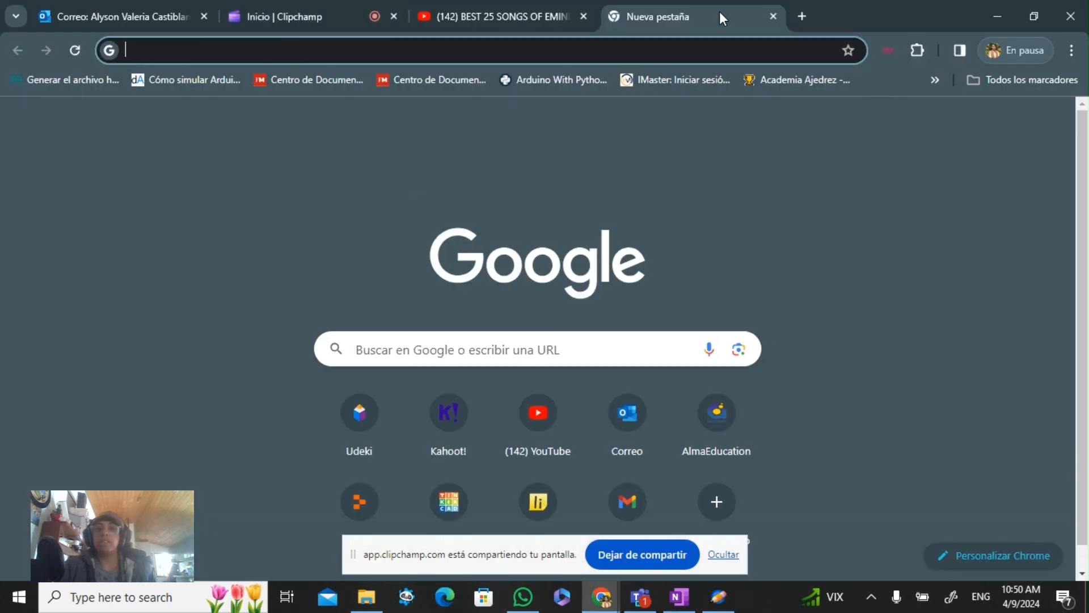
Step: Switch to OneNote, open the FlipaClip Onion Skinning article linked on the Unit 2 additional material page, skim it and close it
left_click(684, 604)
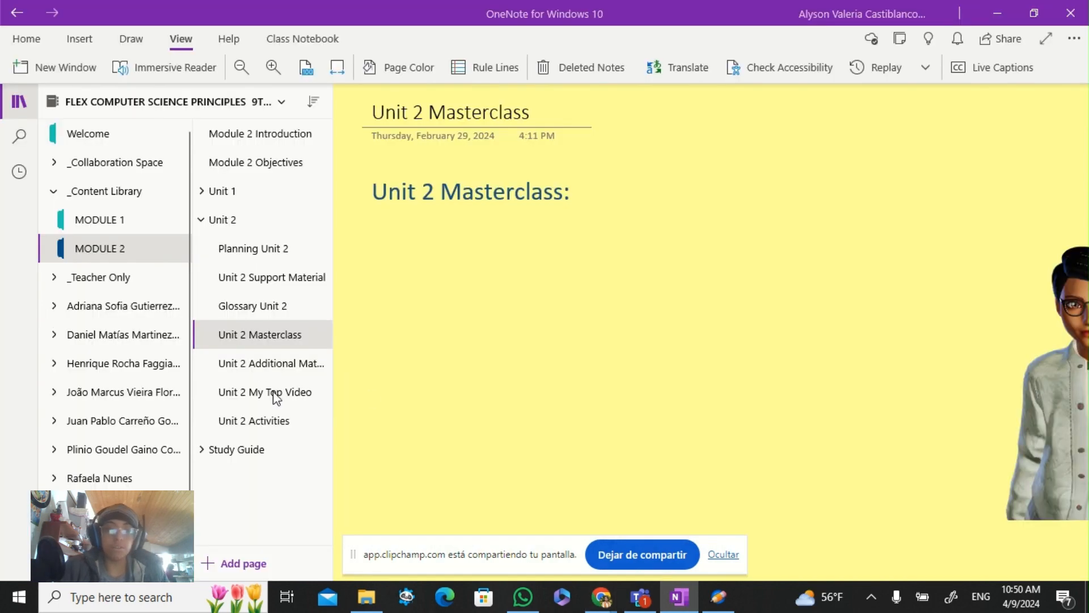
left_click(267, 364)
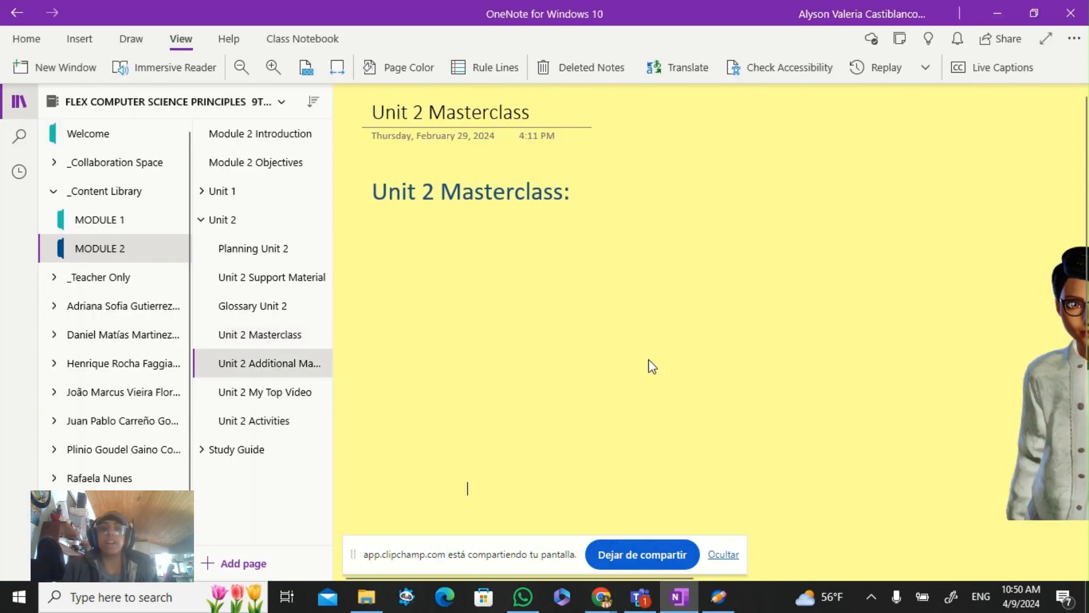
left_click(544, 309)
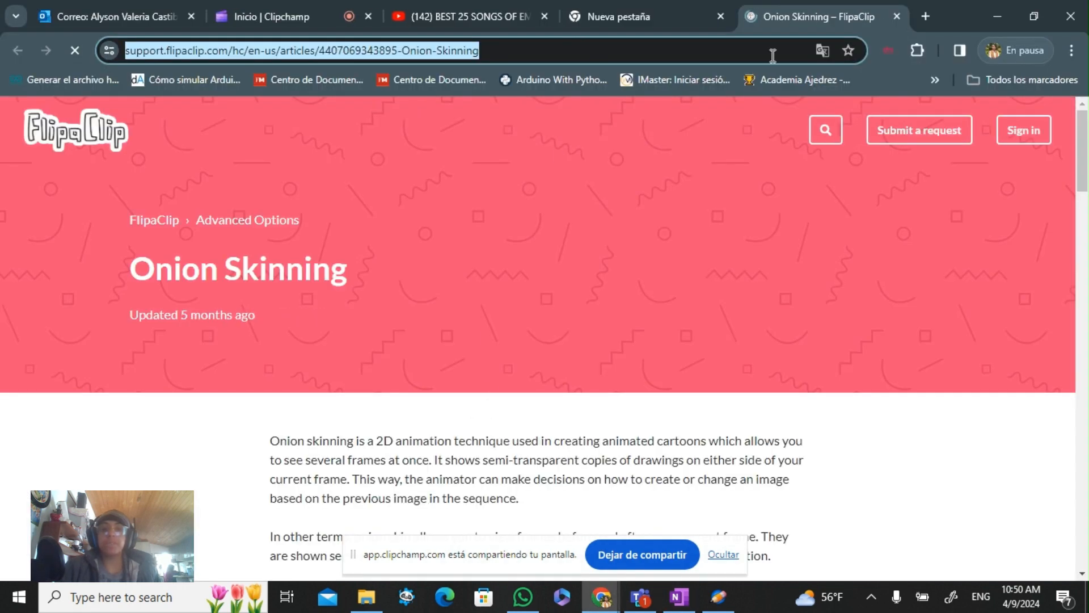
scroll(543, 375, "down", 20)
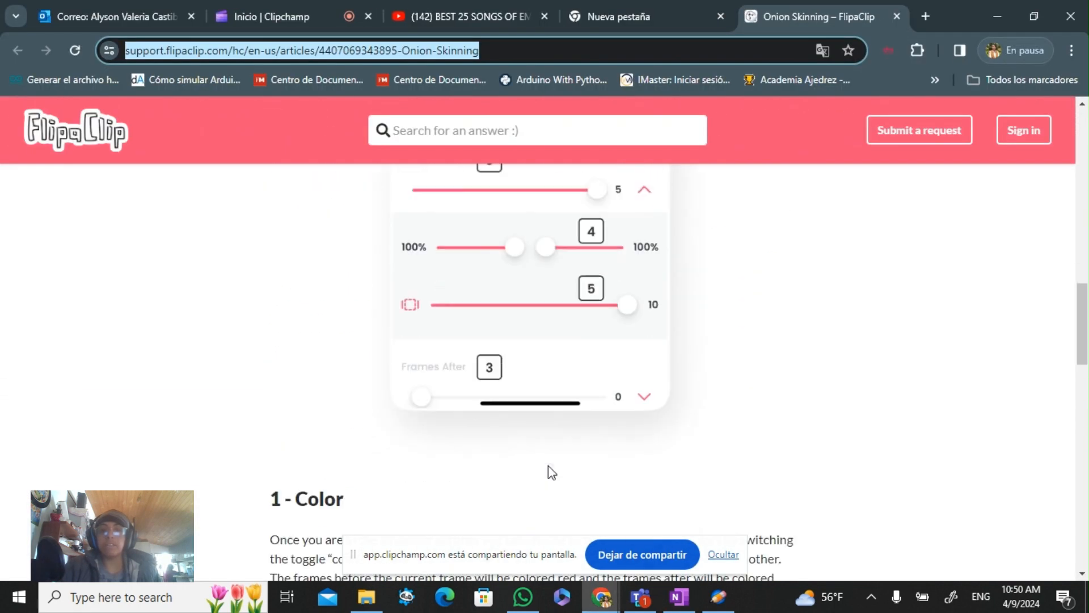
scroll(548, 467, "down", 15)
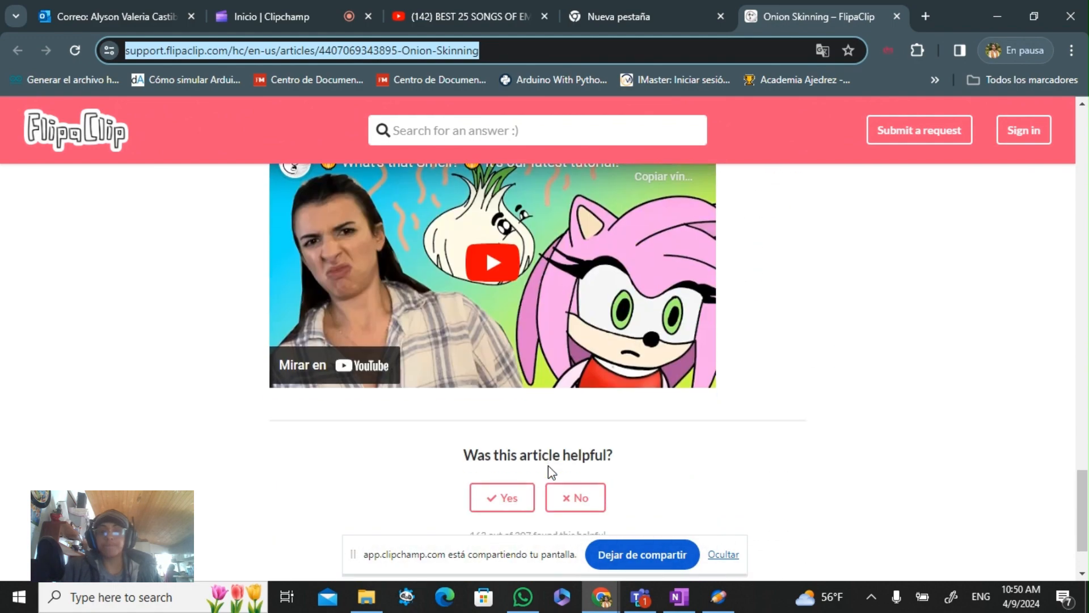
scroll(595, 146, "up", 3)
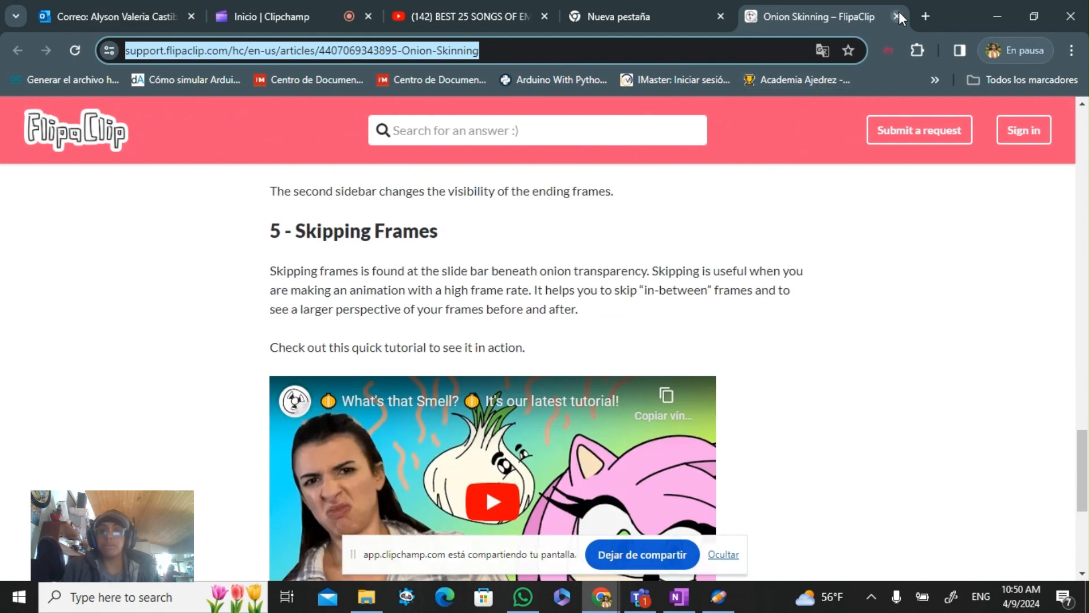
left_click(899, 17)
Step: Return to OneNote, open the linked cgspectrum article on character design and read its criteria for good character design
key("alt+Tab")
scroll(582, 286, "down", 2)
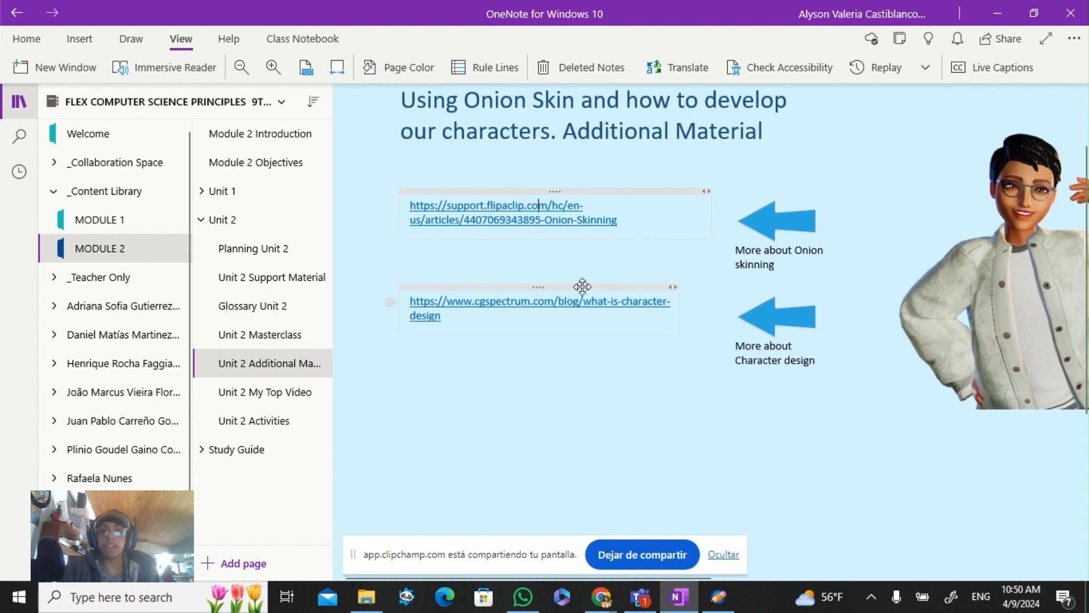
left_click(607, 303)
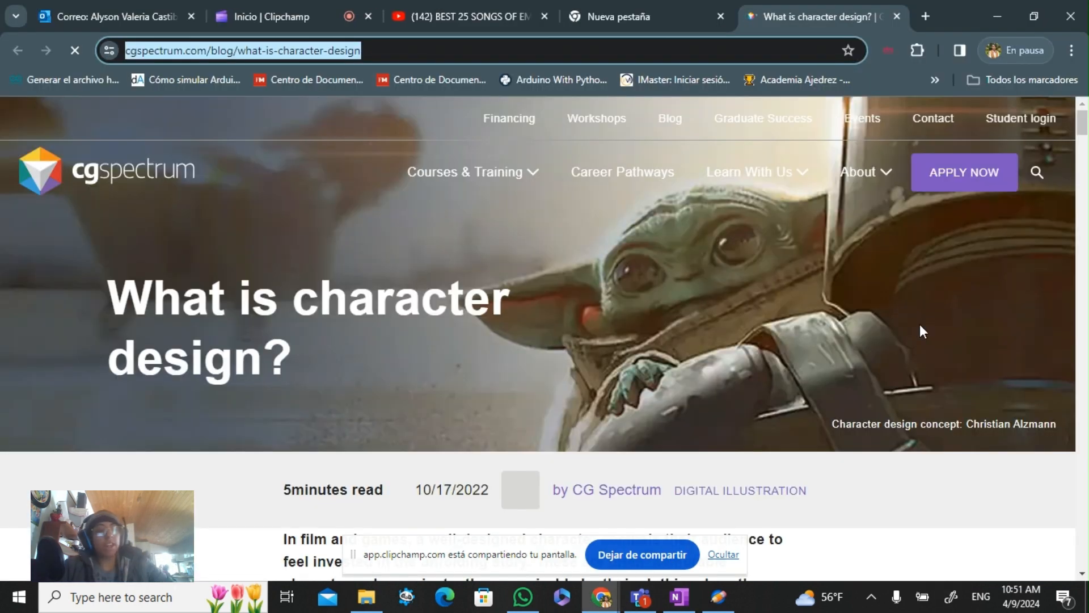
scroll(930, 318, "down", 8)
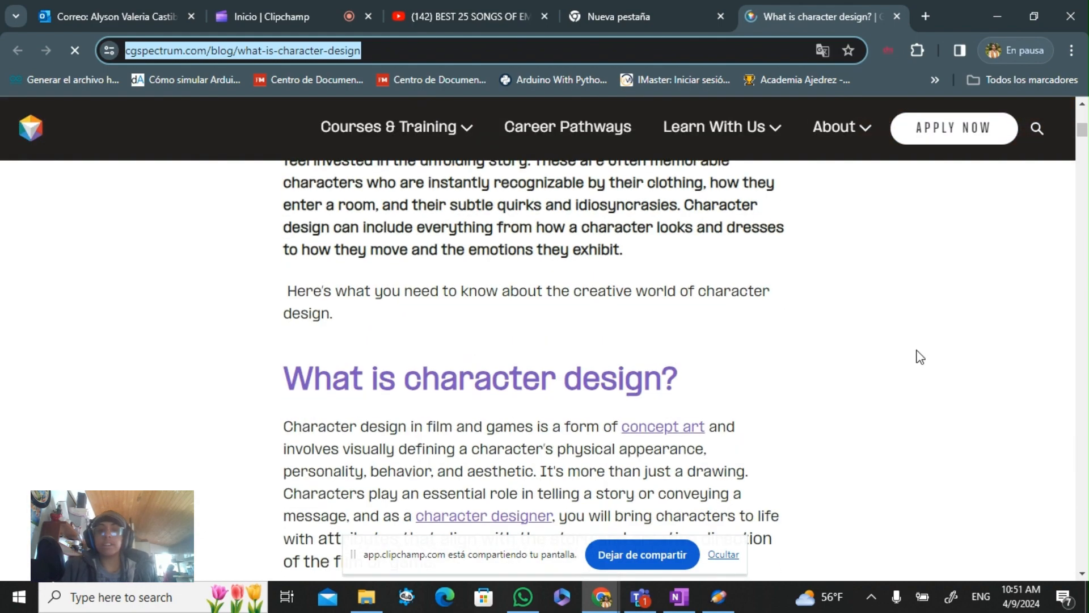
scroll(920, 357, "down", 12)
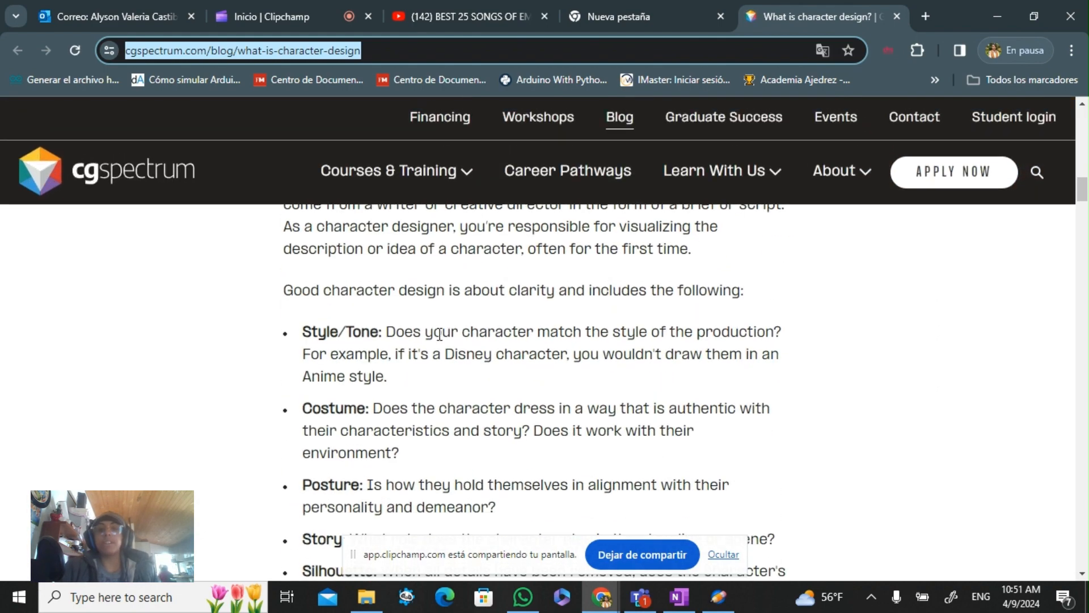
scroll(440, 334, "down", 3)
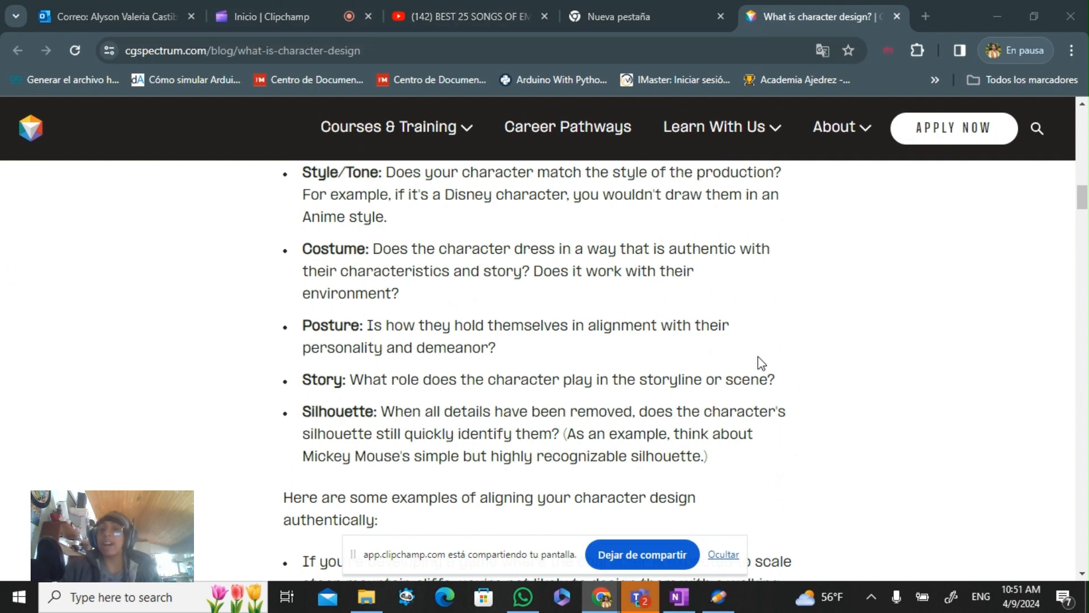
Step: Review the criteria for good character design, highlighting Style/Tone and Costume, and skim the article's character examples down to Pikachu and GlaDOS
scroll(758, 369, "up", 2)
scroll(224, 211, "down", 2)
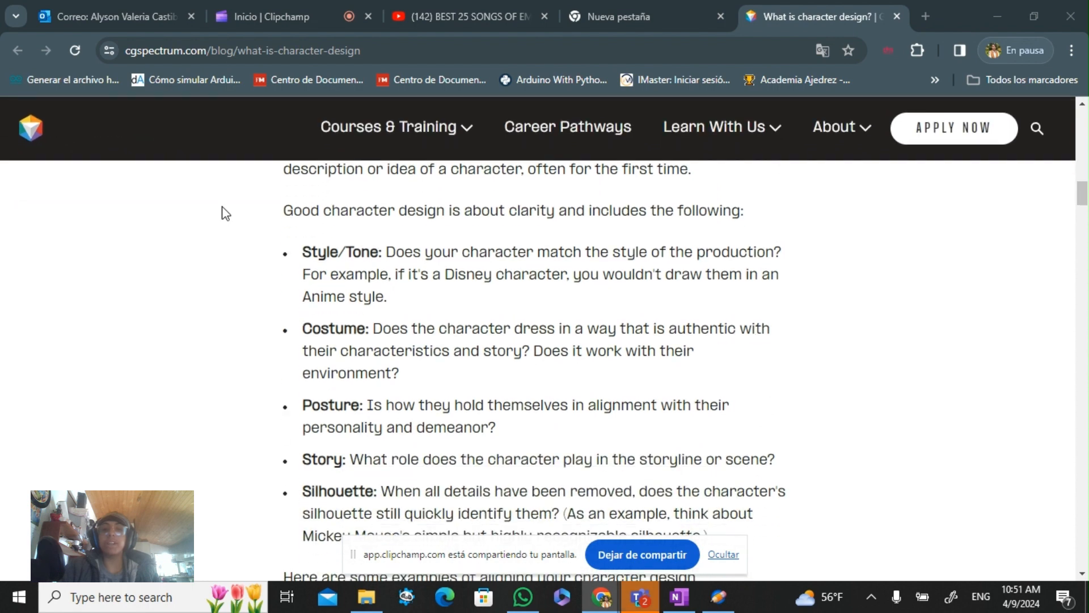
left_click_drag(362, 172, 338, 172)
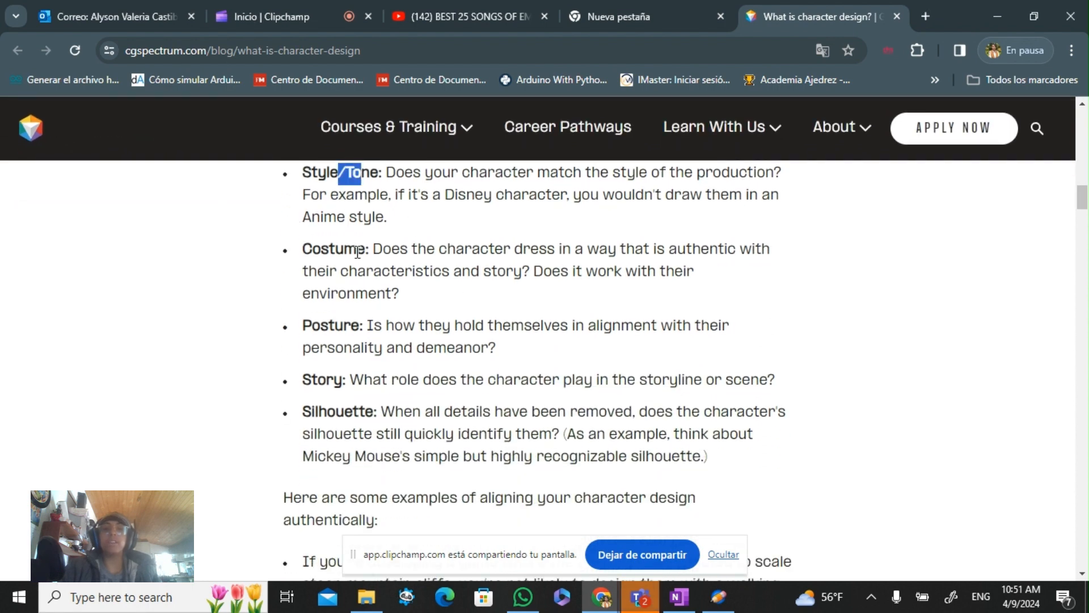
left_click_drag(358, 250, 313, 249)
scroll(347, 381, "down", 8)
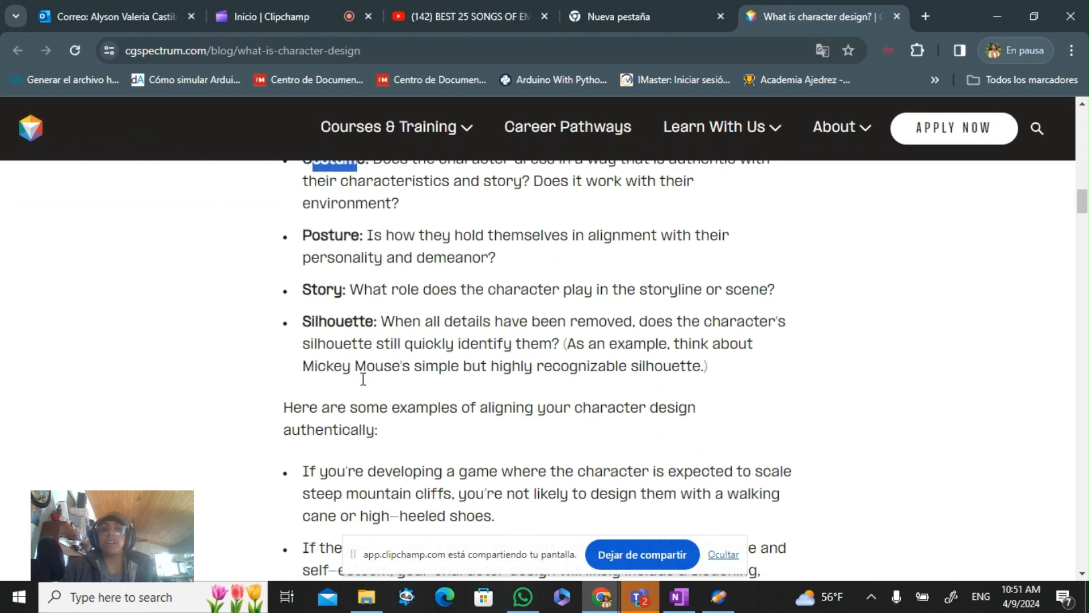
scroll(363, 378, "down", 5)
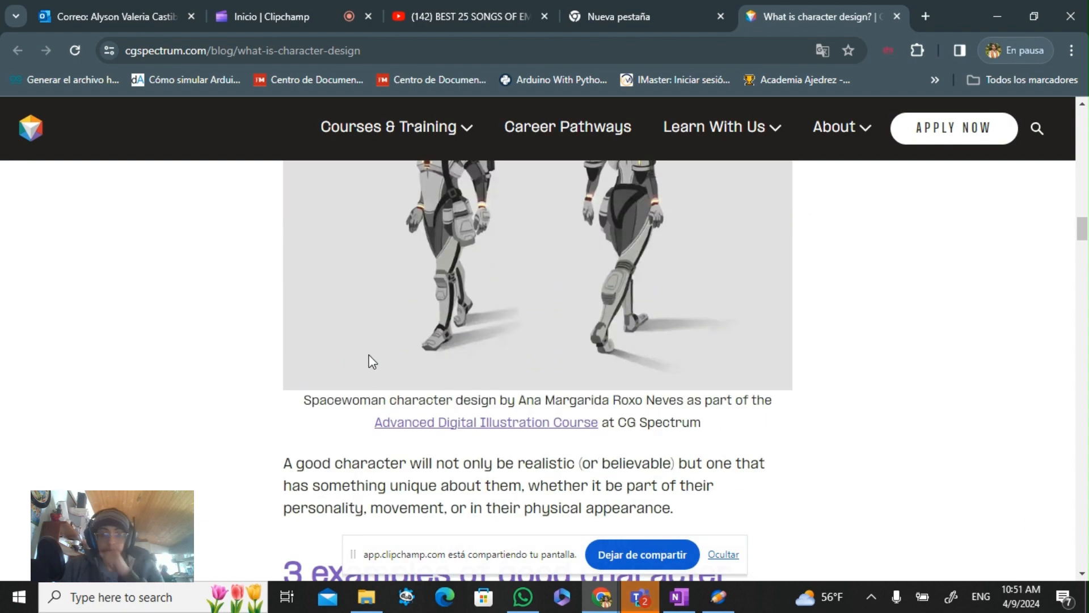
scroll(369, 355, "down", 7)
scroll(369, 355, "down", 8)
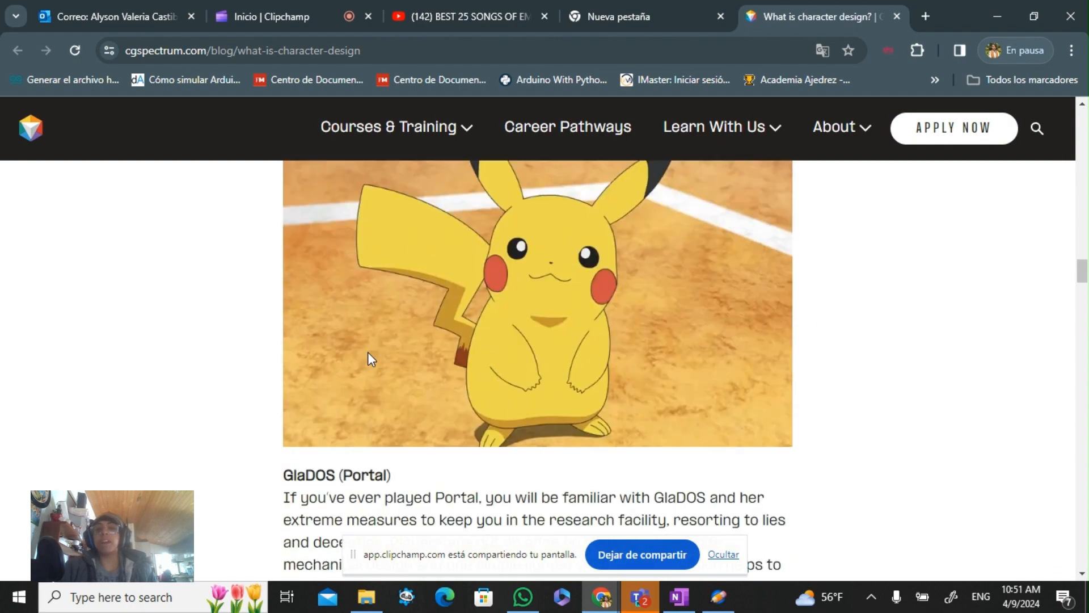
Step: Return to the "What is character design?" section and examine its definition and the witch character design illustration
scroll(368, 352, "up", 13)
scroll(369, 353, "up", 18)
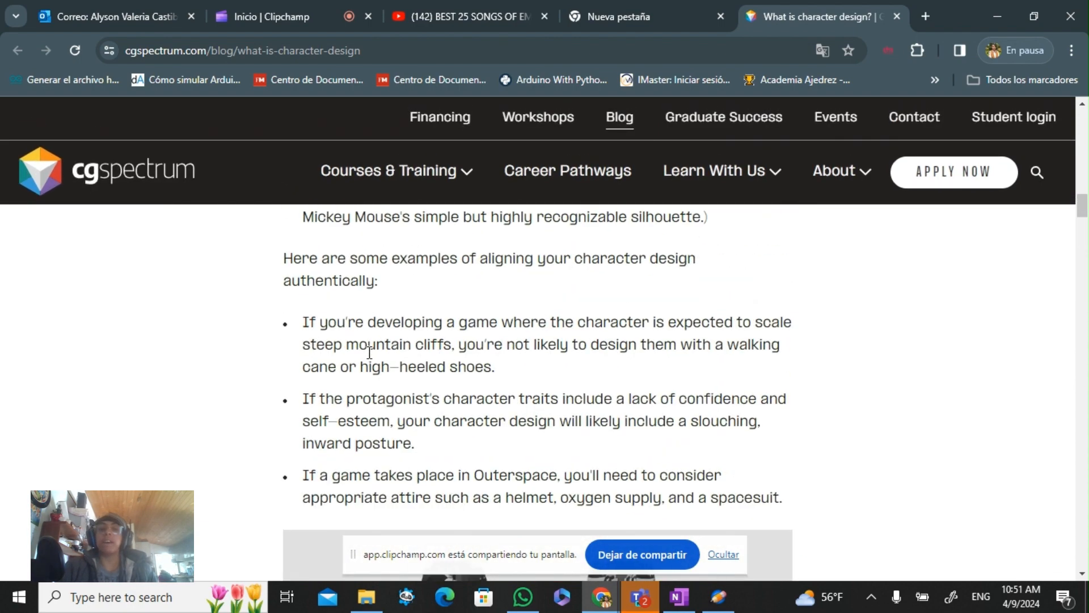
scroll(369, 352, "up", 9)
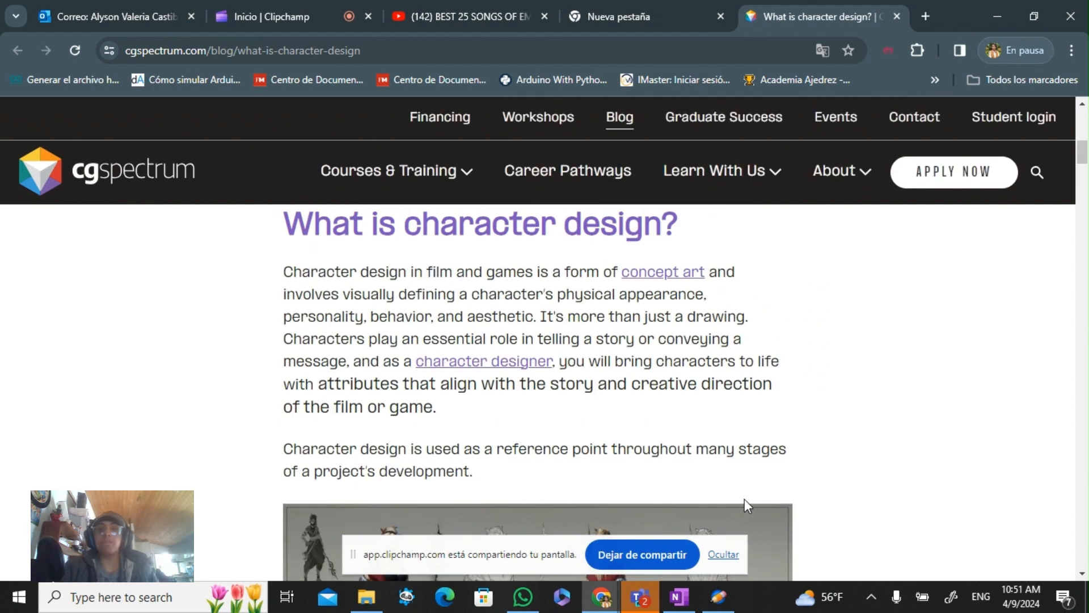
scroll(745, 501, "up", 2)
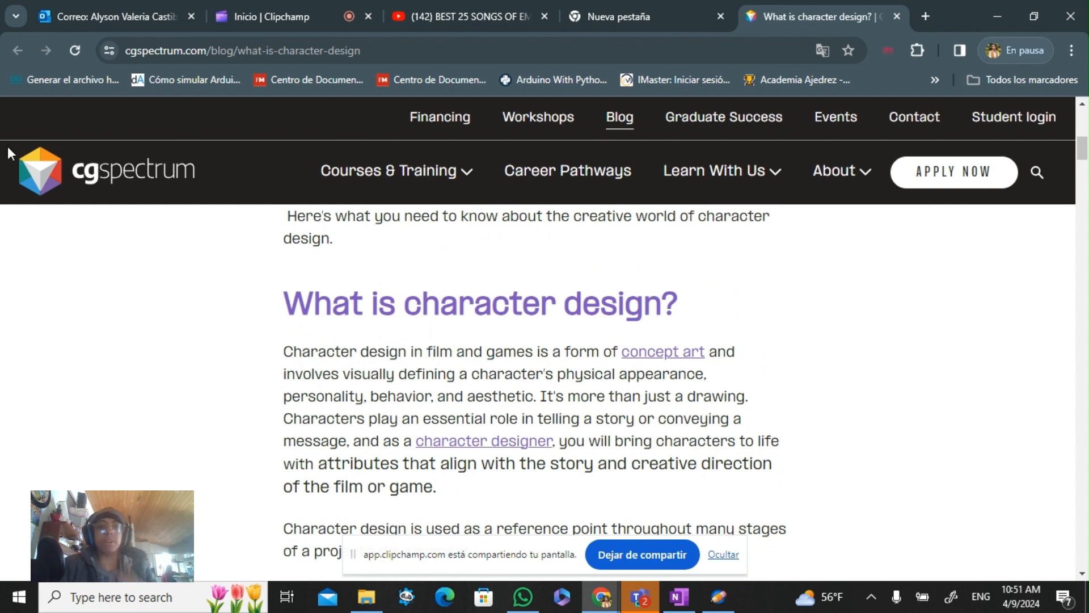
scroll(396, 489, "down", 7)
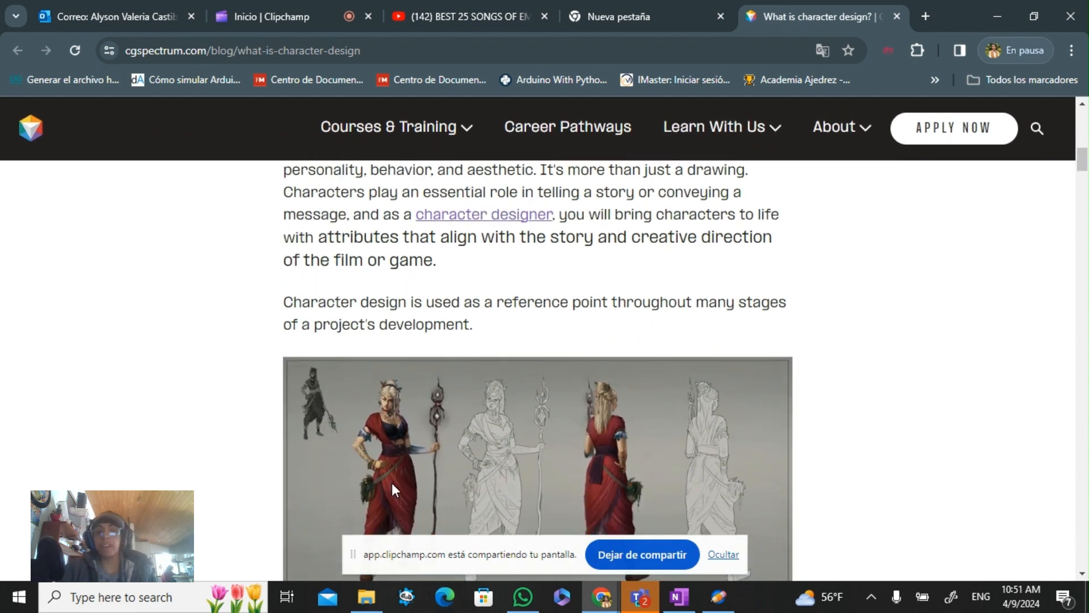
scroll(395, 489, "down", 2)
scroll(786, 345, "up", 2)
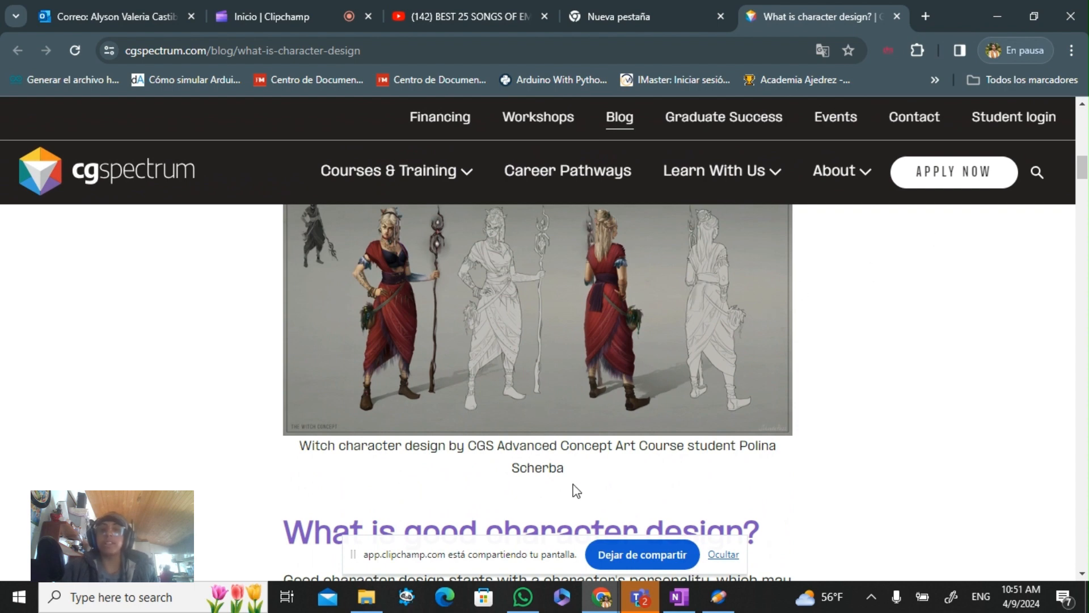
mouse_move(397, 172)
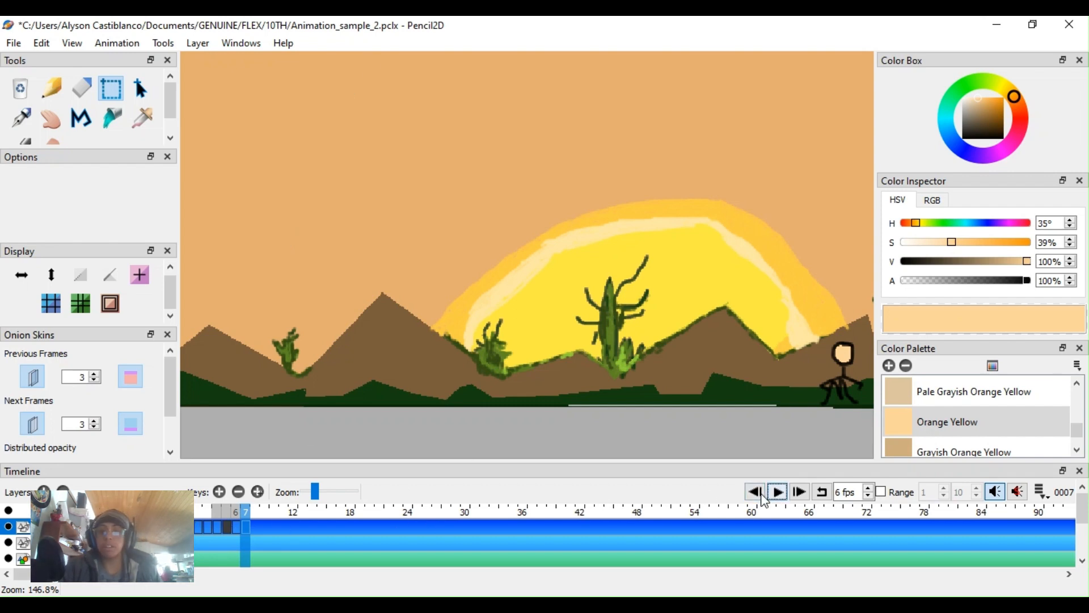
Step: Switch to Pencil2D, return to frame 1 and replay the stick figure animation across the desert scene several times
left_click(756, 493)
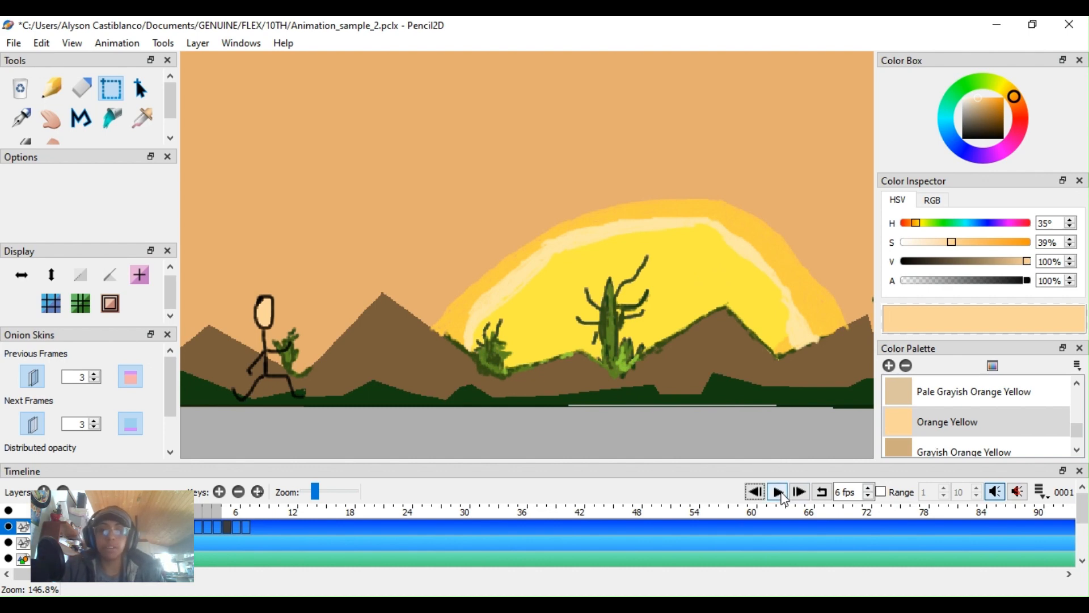
left_click(778, 492)
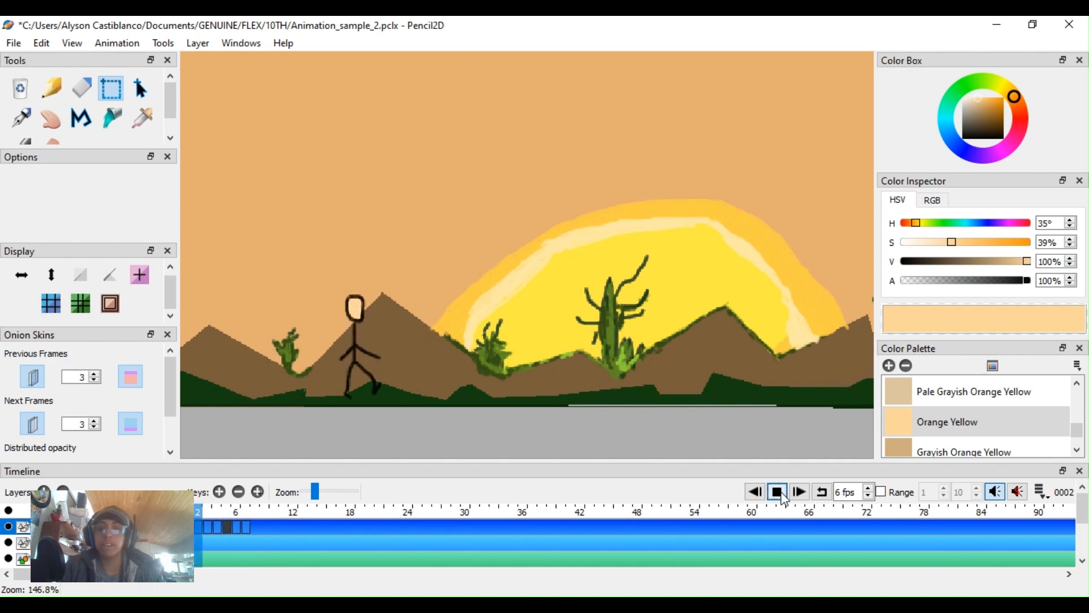
left_click(779, 492)
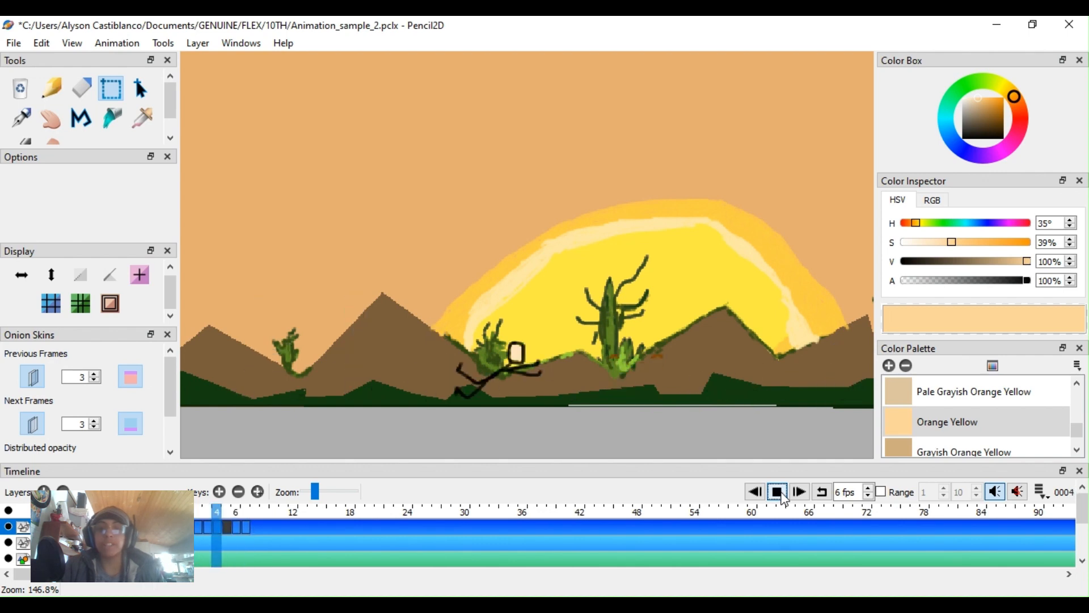
left_click(779, 492)
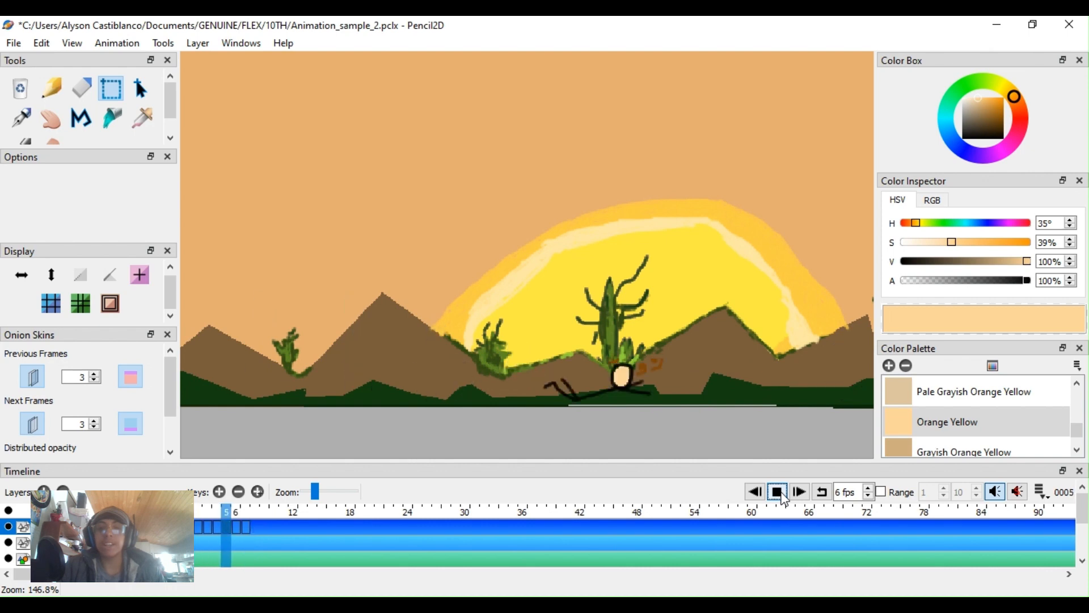
left_click(779, 492)
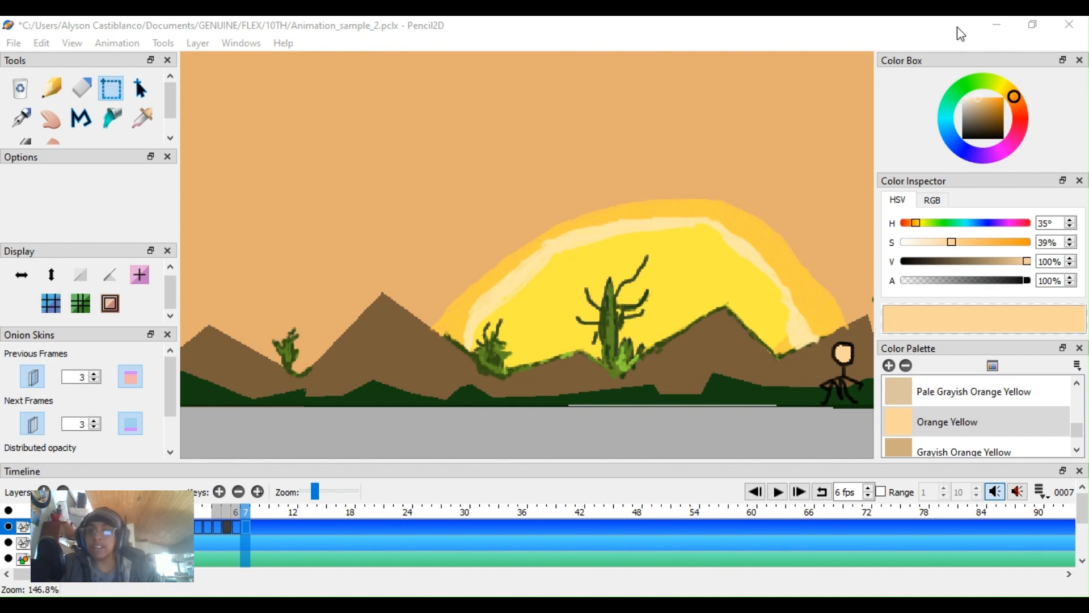
left_click(1004, 25)
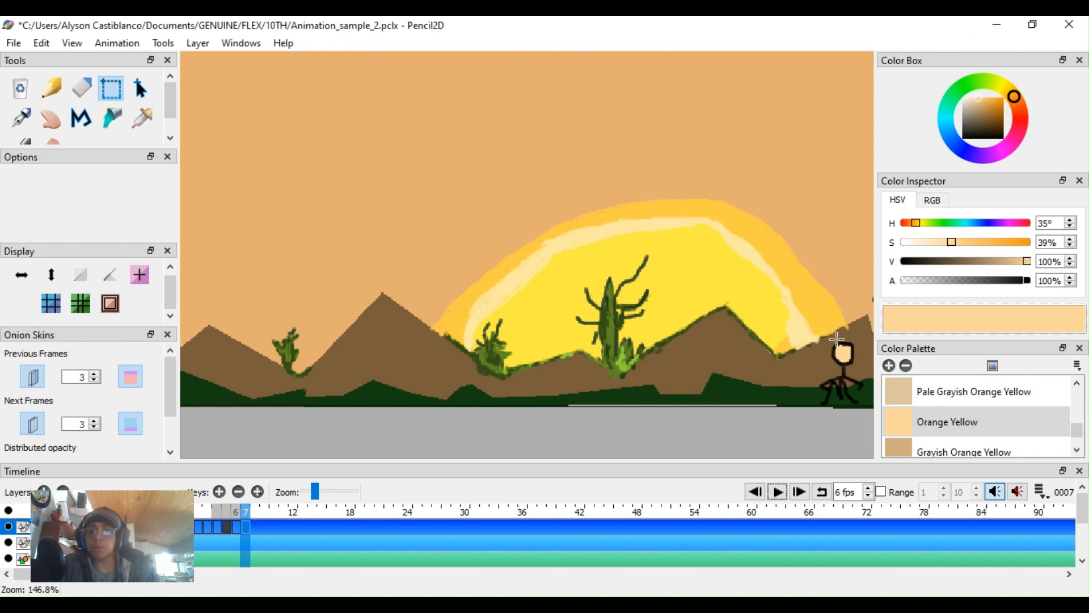